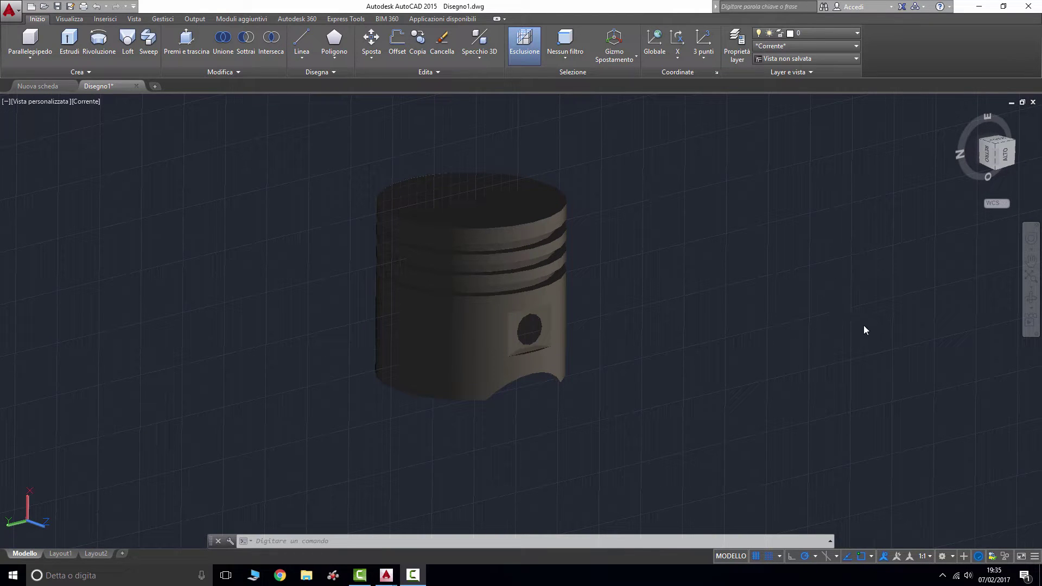
# Free-orbit the piston to view its top, underside and sides, then close the drawing.
pyautogui.click(1033, 313)
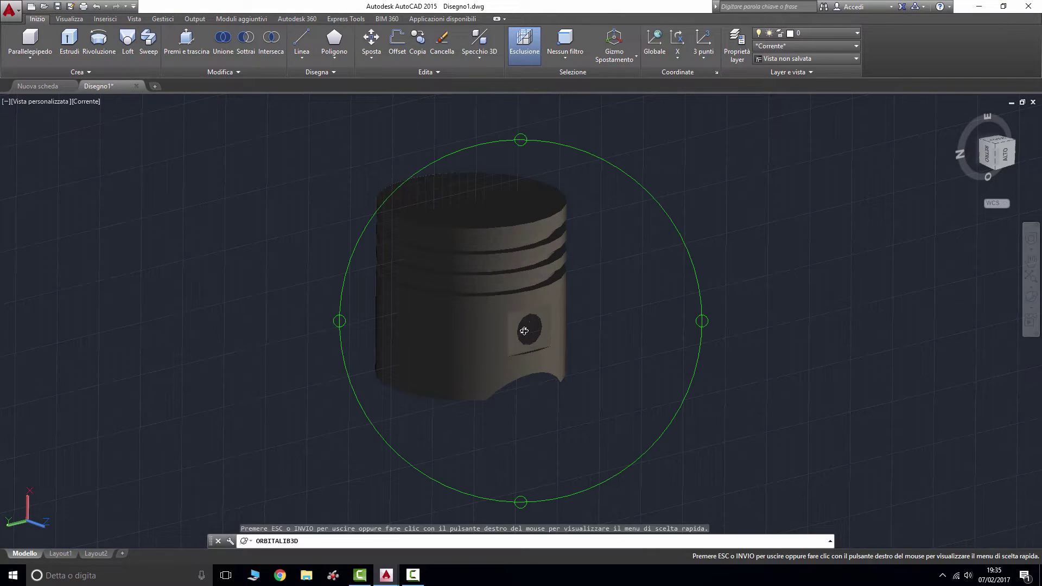
pyautogui.moveTo(533, 347)
pyautogui.mouseDown()
pyautogui.moveTo(785, 342)
pyautogui.moveTo(848, 318)
pyautogui.moveTo(896, 256)
pyautogui.mouseUp()
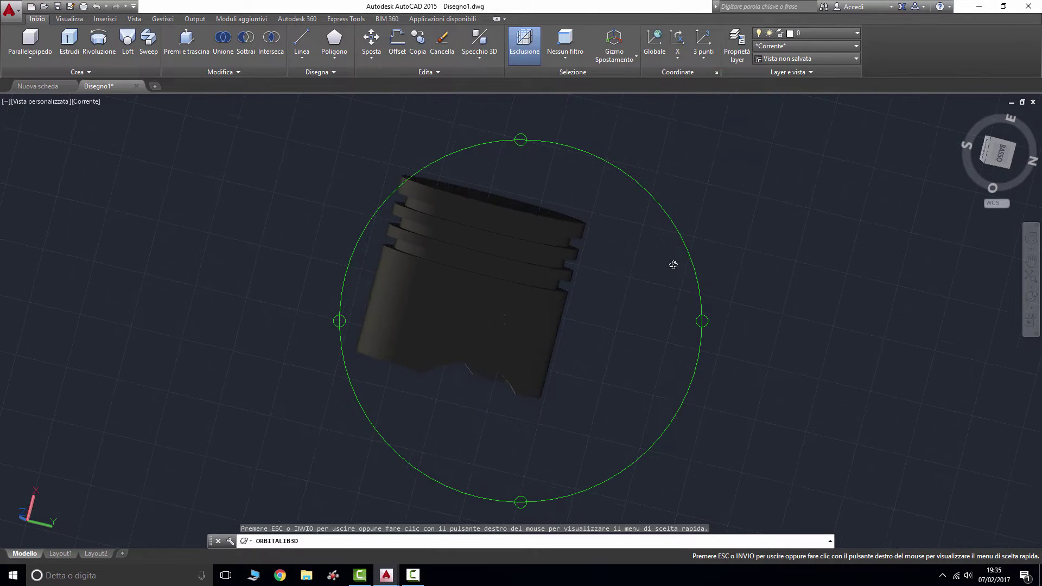
pyautogui.moveTo(491, 317)
pyautogui.mouseDown()
pyautogui.moveTo(505, 281)
pyautogui.moveTo(608, 142)
pyautogui.moveTo(637, 130)
pyautogui.moveTo(912, 136)
pyautogui.moveTo(465, 226)
pyautogui.moveTo(402, 268)
pyautogui.moveTo(301, 304)
pyautogui.moveTo(176, 311)
pyautogui.moveTo(5, 301)
pyautogui.mouseUp()
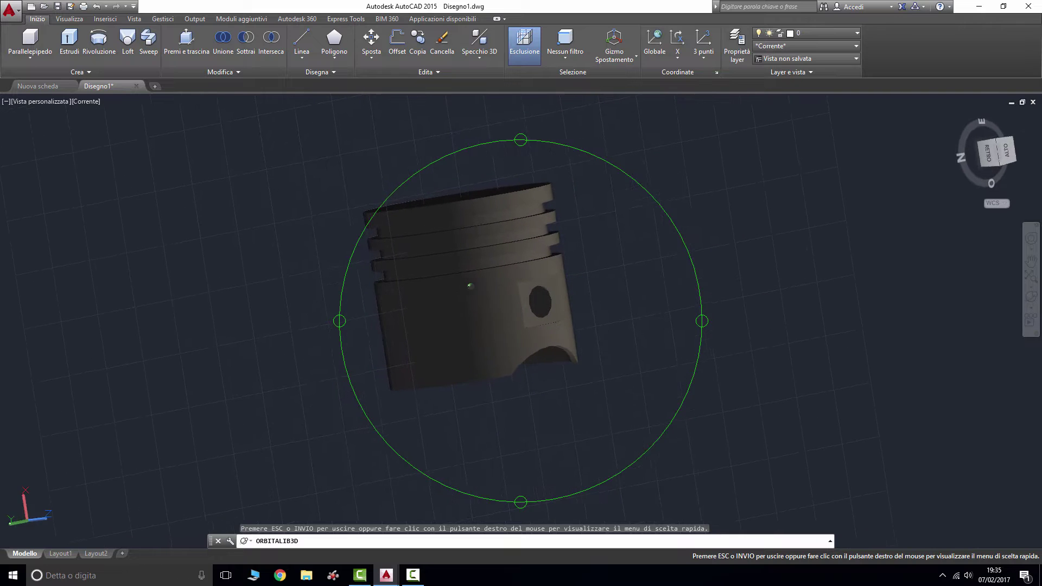
pyautogui.moveTo(704, 319); pyautogui.dragTo(663, 364)
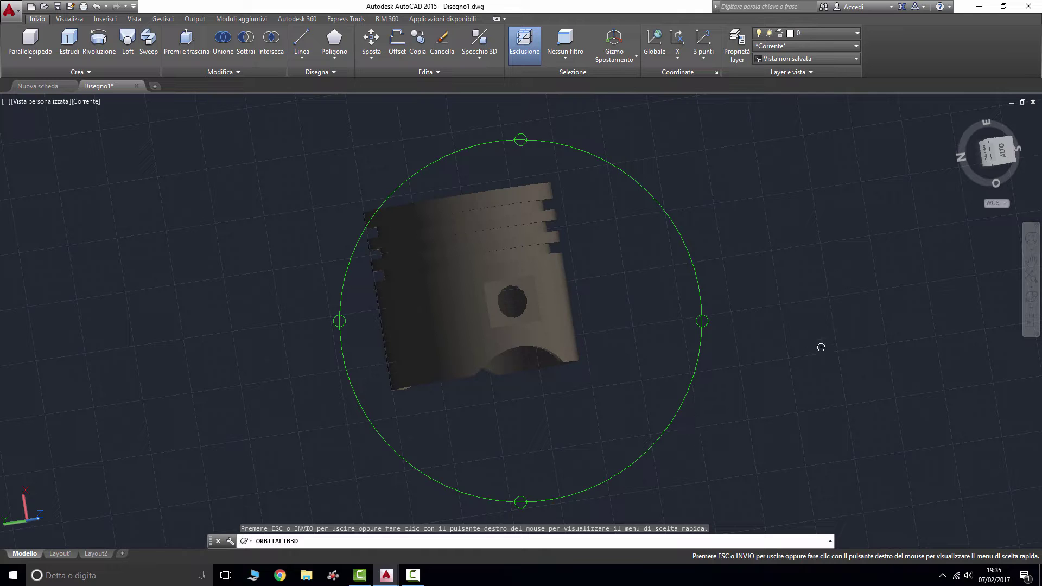
pyautogui.click(1025, 7)
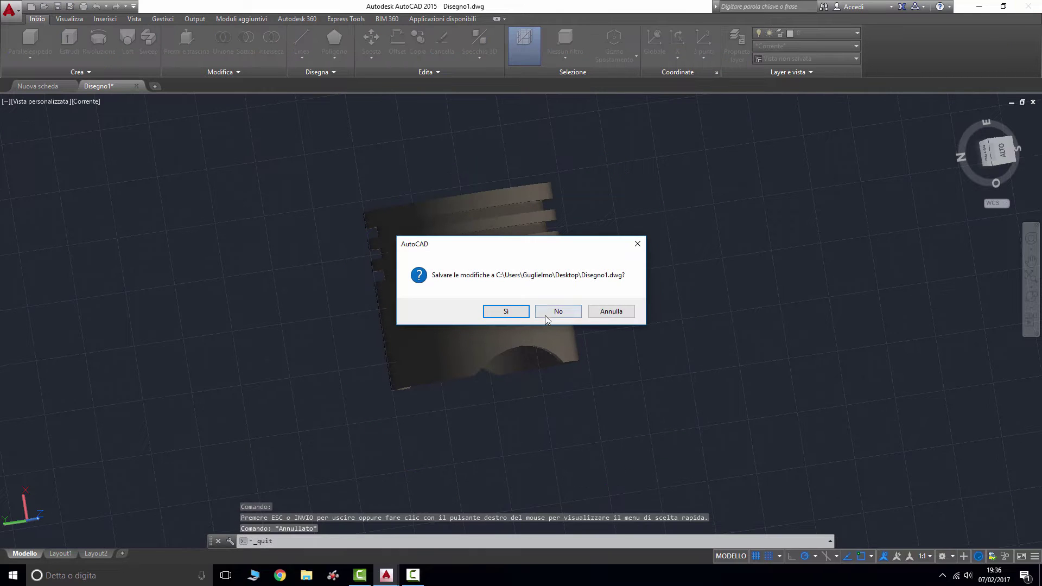
# Discard the piston drawing unsaved and draw a 100-unit horizontal base line in a new drawing.
pyautogui.click(546, 318)
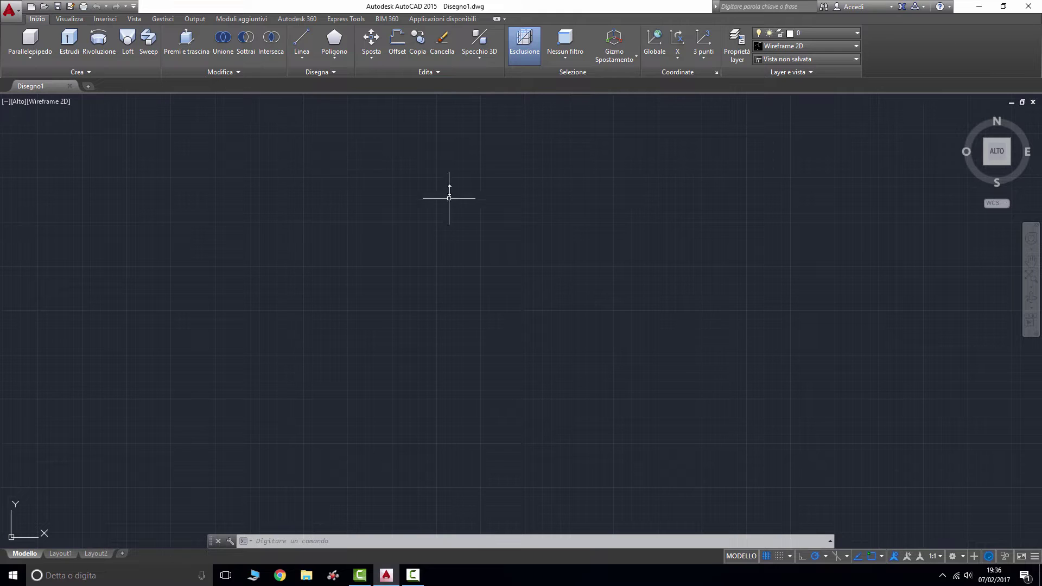
pyautogui.scroll(-3, 557, 267)
pyautogui.scroll(-2, 557, 267)
pyautogui.scroll(5, 548, 280)
pyautogui.write('l')
pyautogui.press('Return')
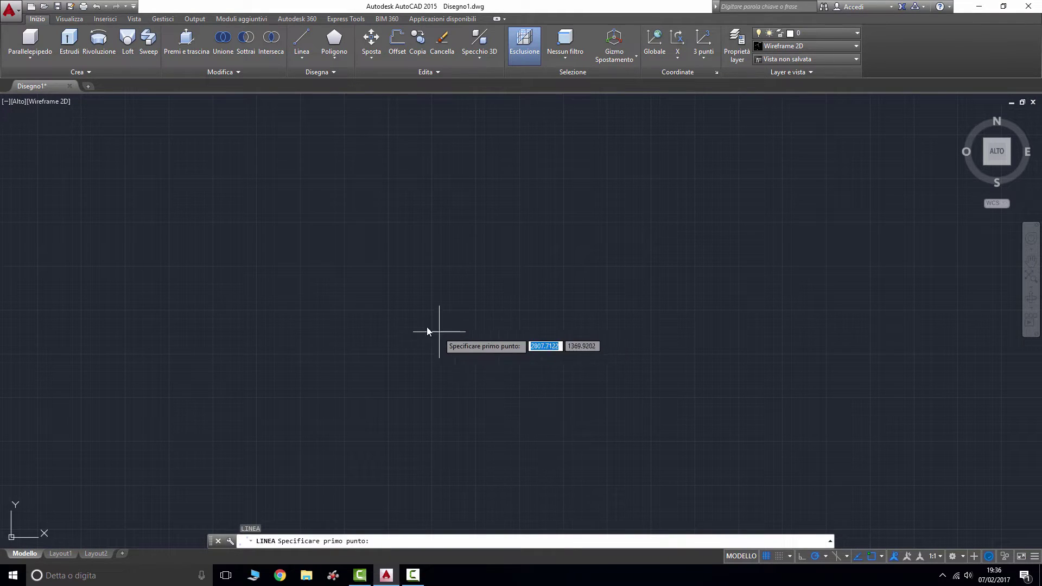
pyautogui.click(407, 328)
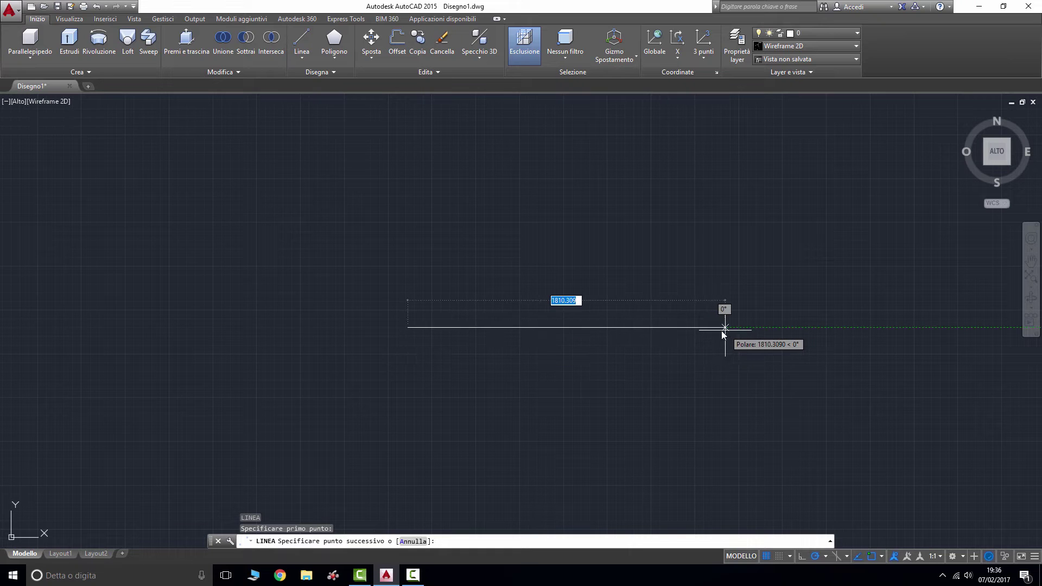
pyautogui.scroll(3, 652, 339)
pyautogui.scroll(-3, 463, 301)
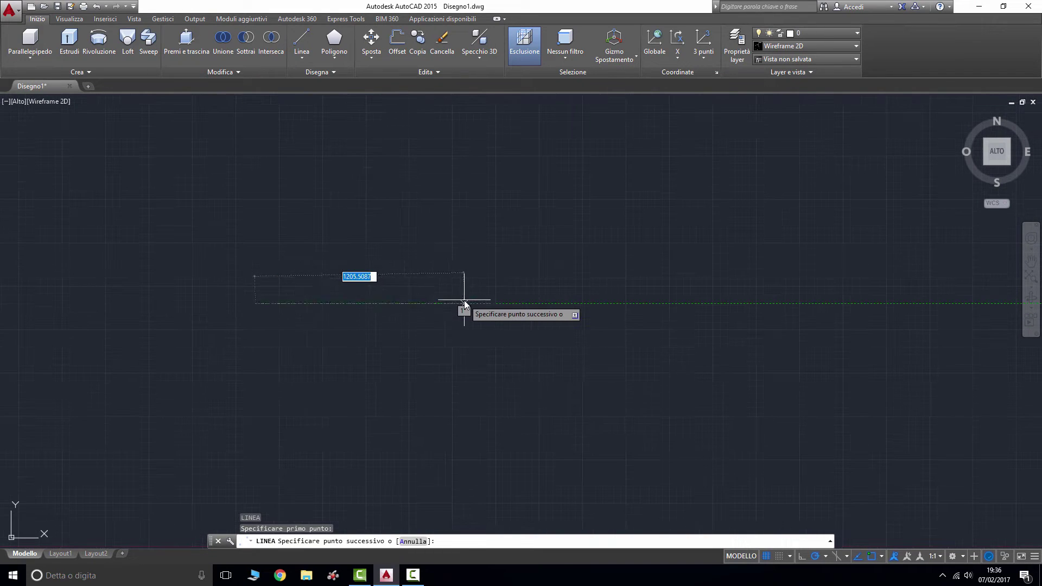
pyautogui.write('100')
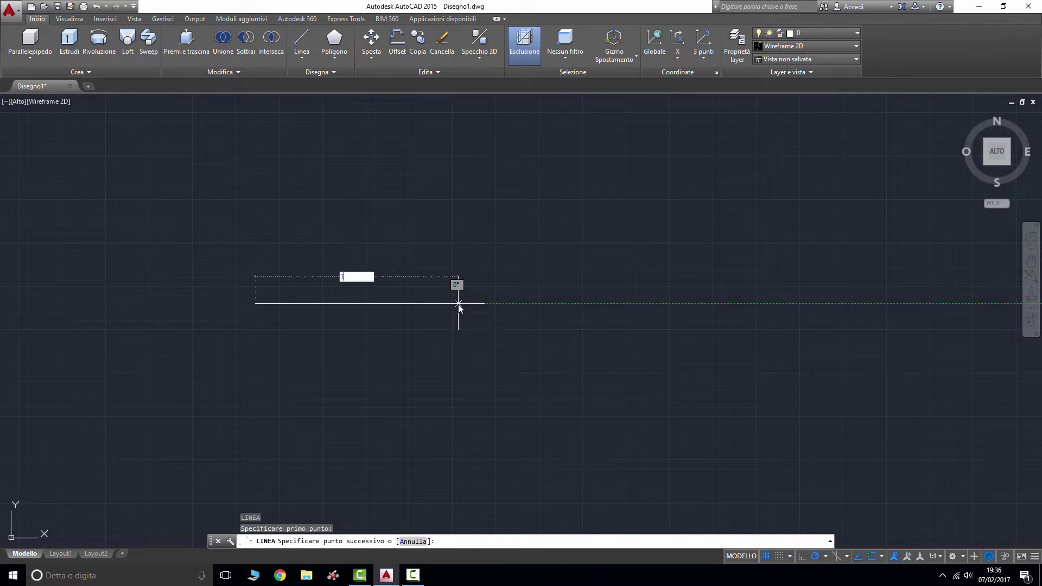
pyautogui.press('Return')
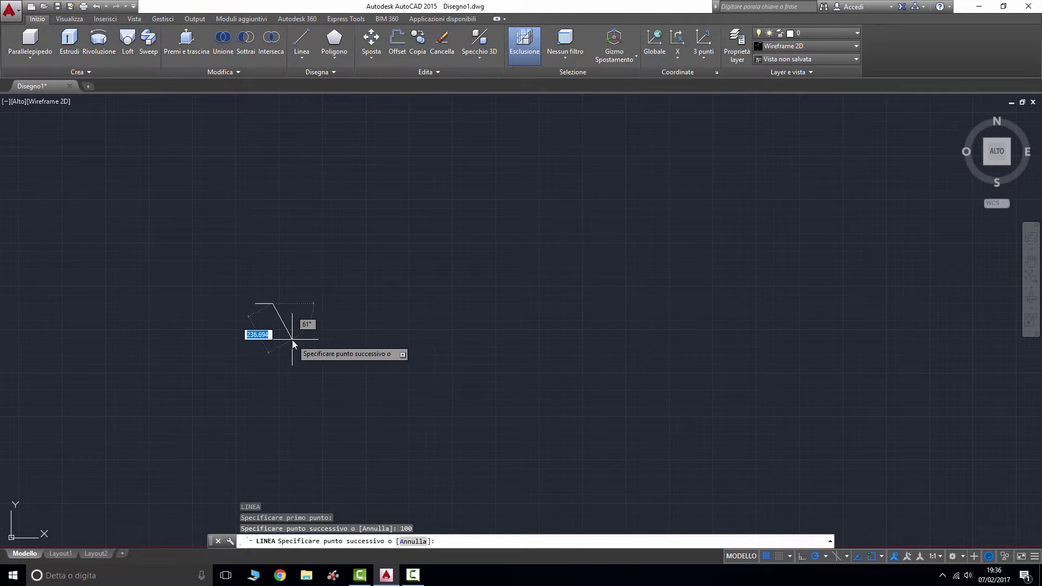
pyautogui.press('Escape')
# Draw a trial vertical line from the base line's right end, then erase it.
pyautogui.scroll(3, 241, 297)
pyautogui.scroll(3, 432, 218)
pyautogui.scroll(2, 575, 160)
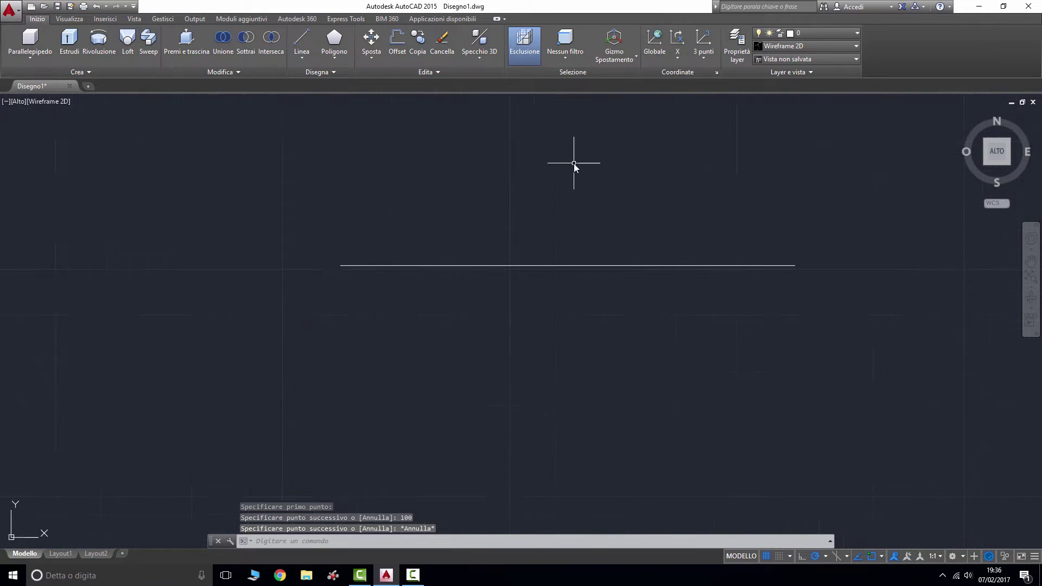
pyautogui.moveTo(613, 189); pyautogui.dragTo(610, 319, button='middle')
pyautogui.scroll(-4, 609, 317)
pyautogui.moveTo(649, 270); pyautogui.dragTo(637, 312, button='middle')
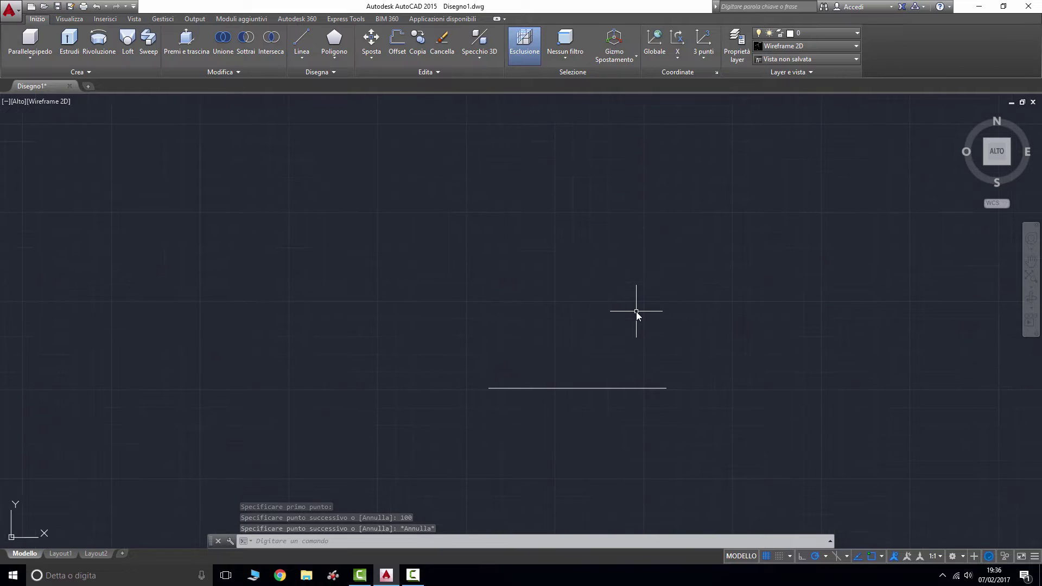
pyautogui.press('Return')
pyautogui.click(666, 388)
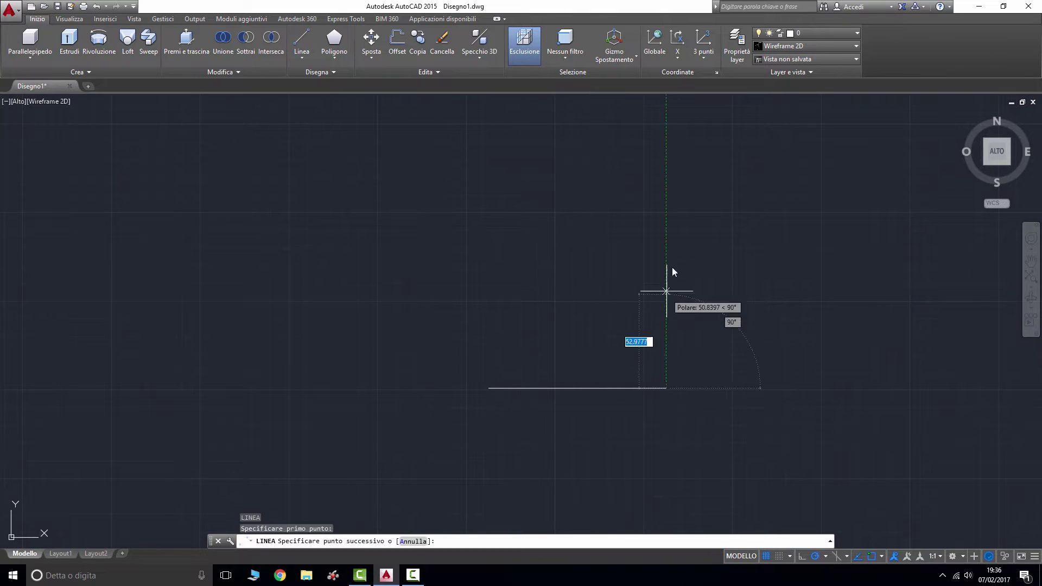
pyautogui.write('150')
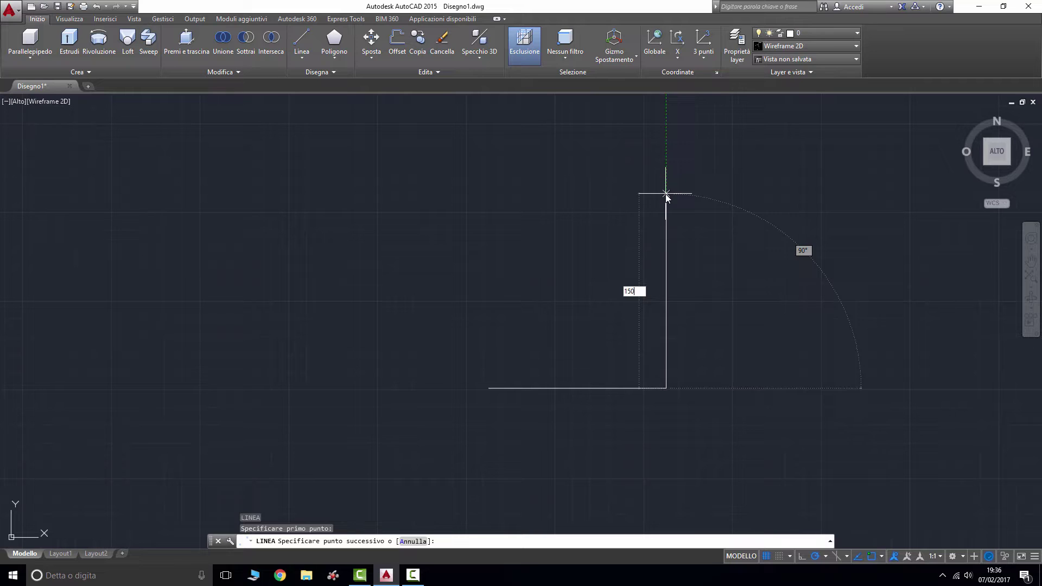
pyautogui.press('Return')
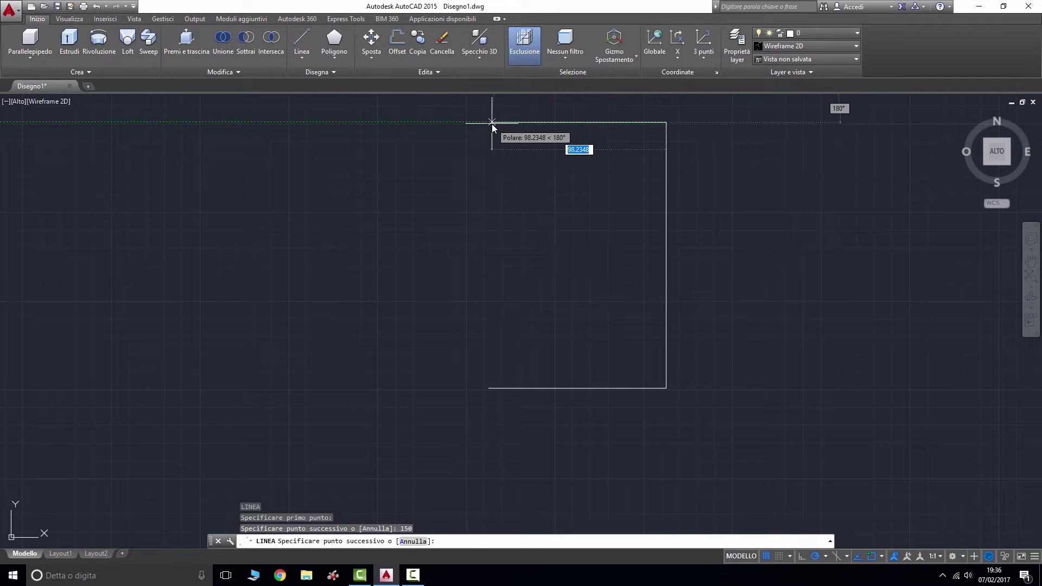
pyautogui.press('Escape')
pyautogui.click(708, 278)
pyautogui.click(646, 222)
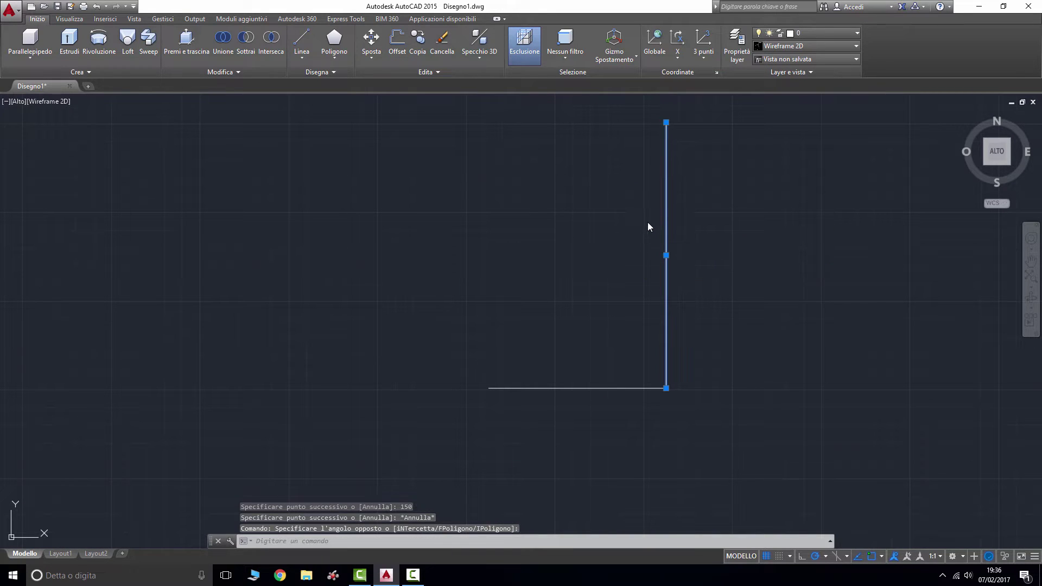
pyautogui.press('Delete')
# Draw a 125 right edge and 100 top edge, closing back at the base line's left end.
pyautogui.write('l')
pyautogui.press('Return')
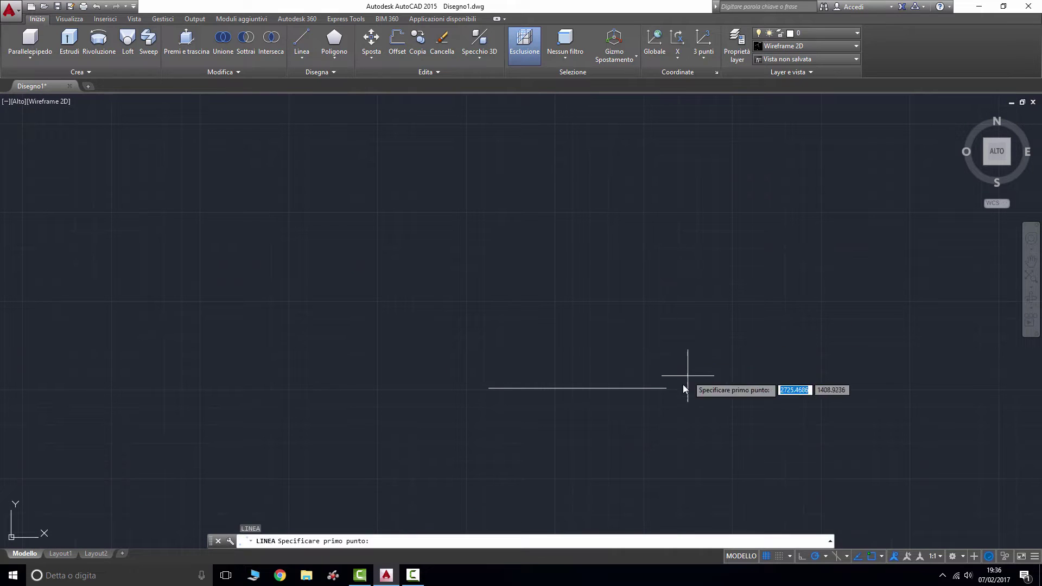
pyautogui.click(665, 388)
pyautogui.write('125')
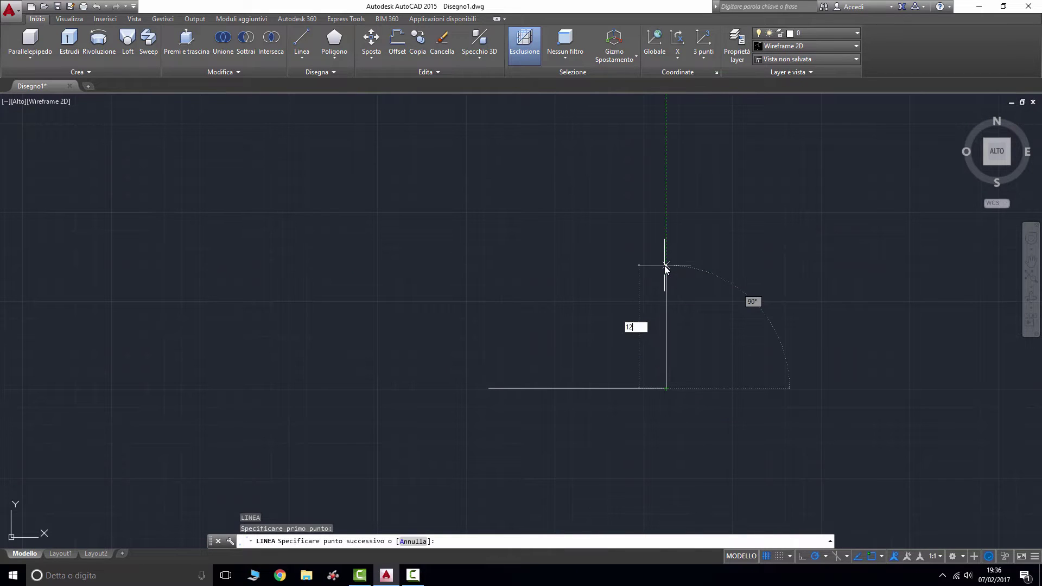
pyautogui.press('Return')
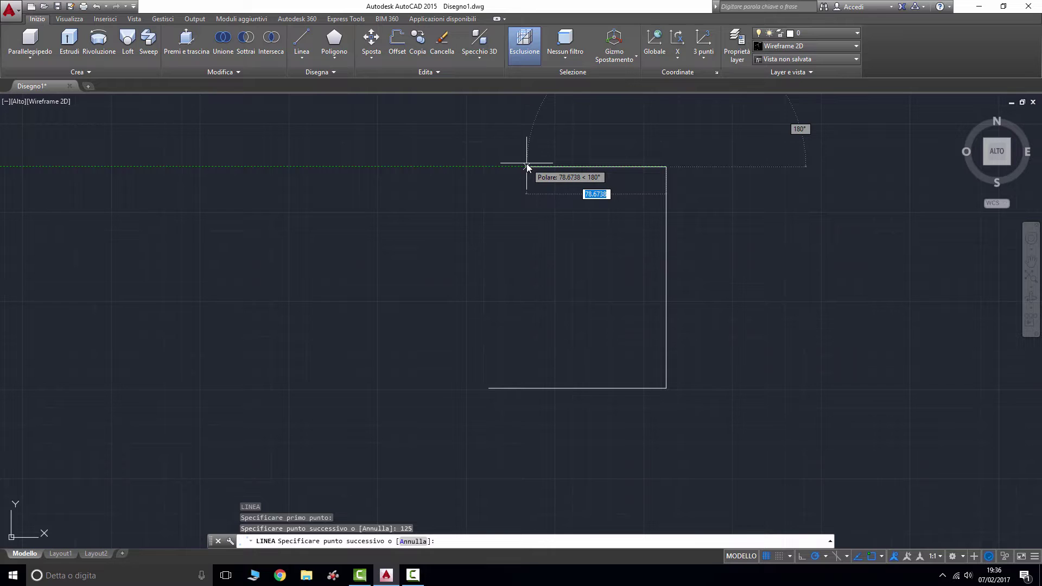
pyautogui.write('100')
pyautogui.press('Return')
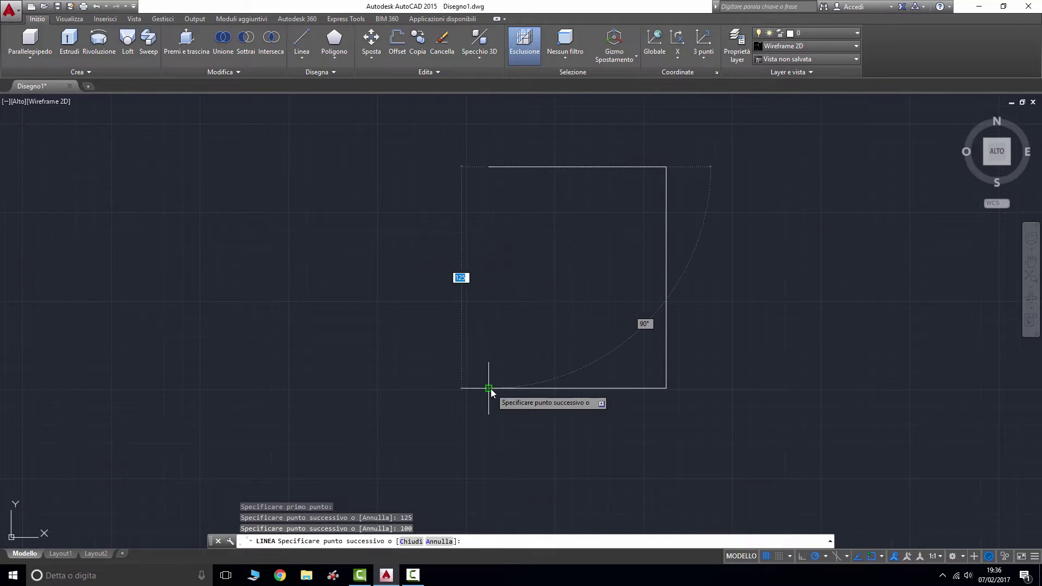
pyautogui.click(490, 388)
# Erase the rectangle's bottom edge.
pyautogui.press('Escape')
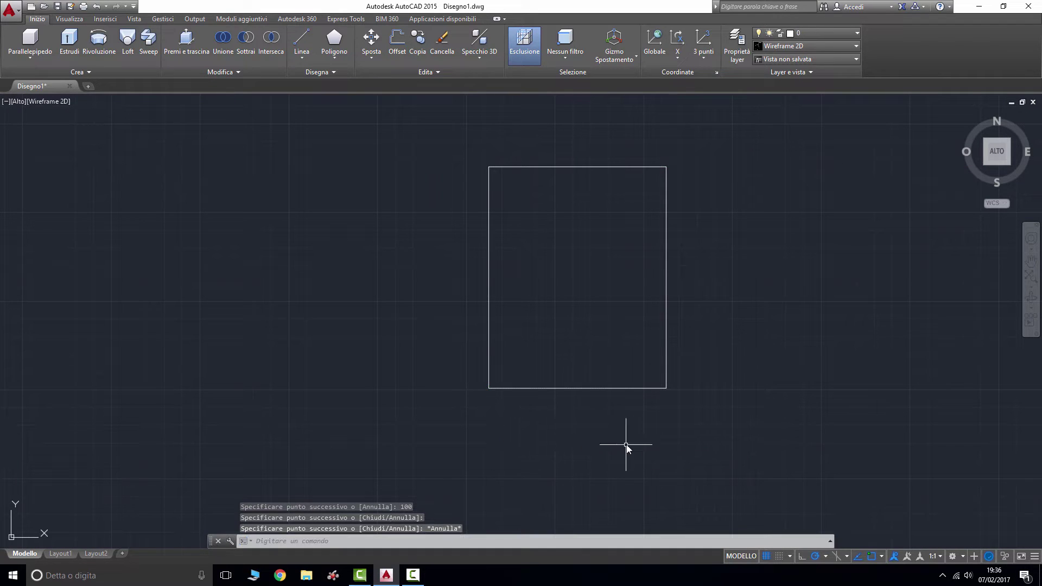
pyautogui.scroll(2, 605, 357)
pyautogui.scroll(-2, 605, 308)
pyautogui.moveTo(602, 305); pyautogui.dragTo(616, 356, button='middle')
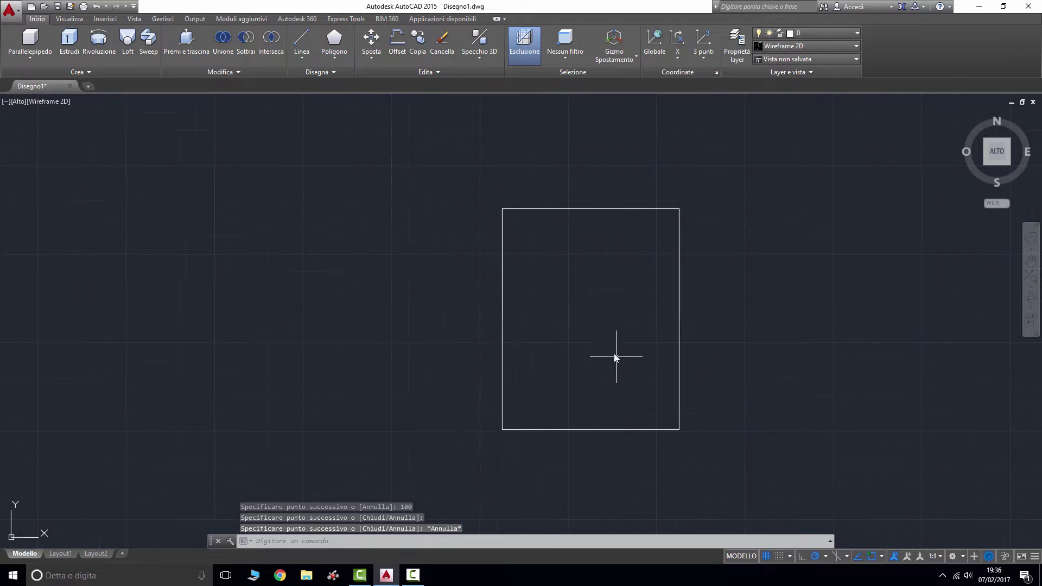
pyautogui.scroll(2, 642, 482)
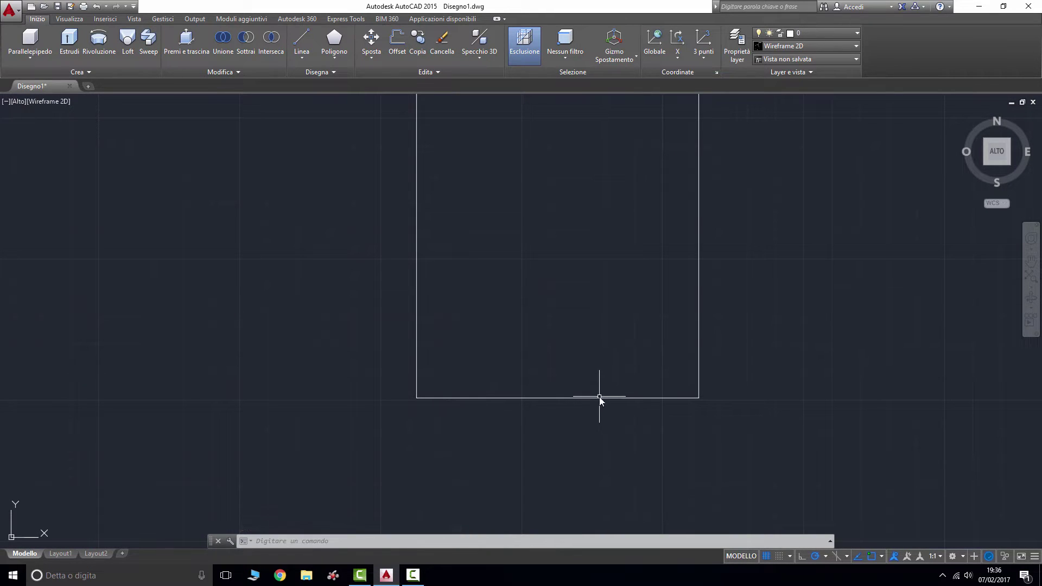
pyautogui.click(602, 398)
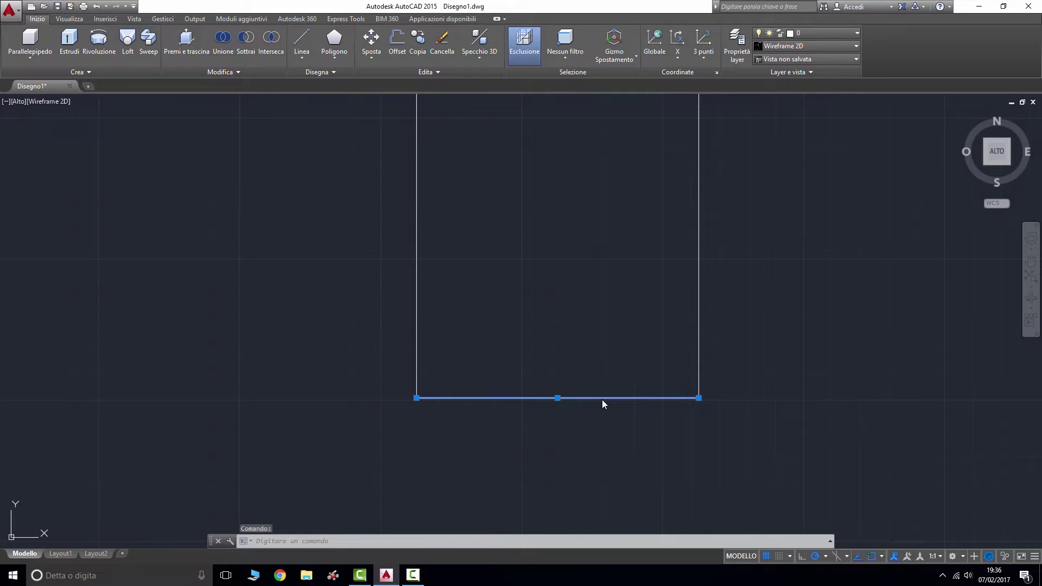
pyautogui.press('Delete')
# Start a new bottom edge at the lower-right corner: 15 left, 5 up, 5 left.
pyautogui.write('l')
pyautogui.press('Return')
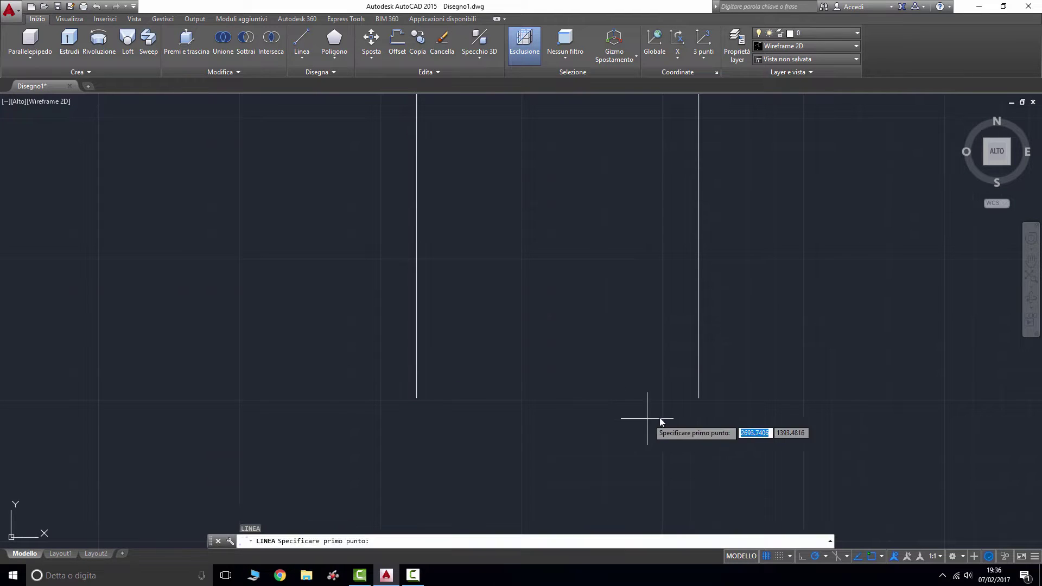
pyautogui.scroll(2, 661, 417)
pyautogui.click(723, 389)
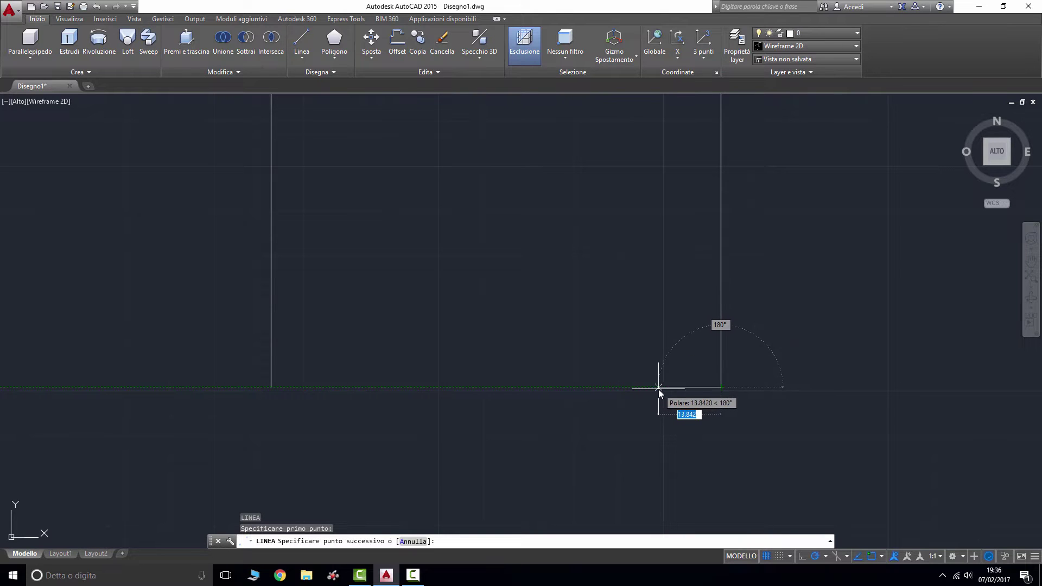
pyautogui.write('15')
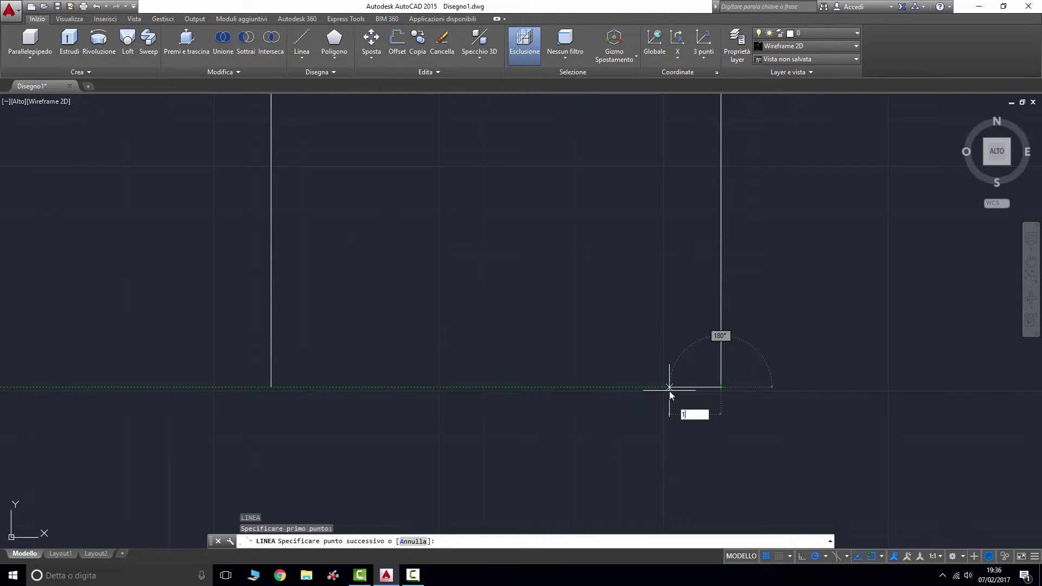
pyautogui.press('Return')
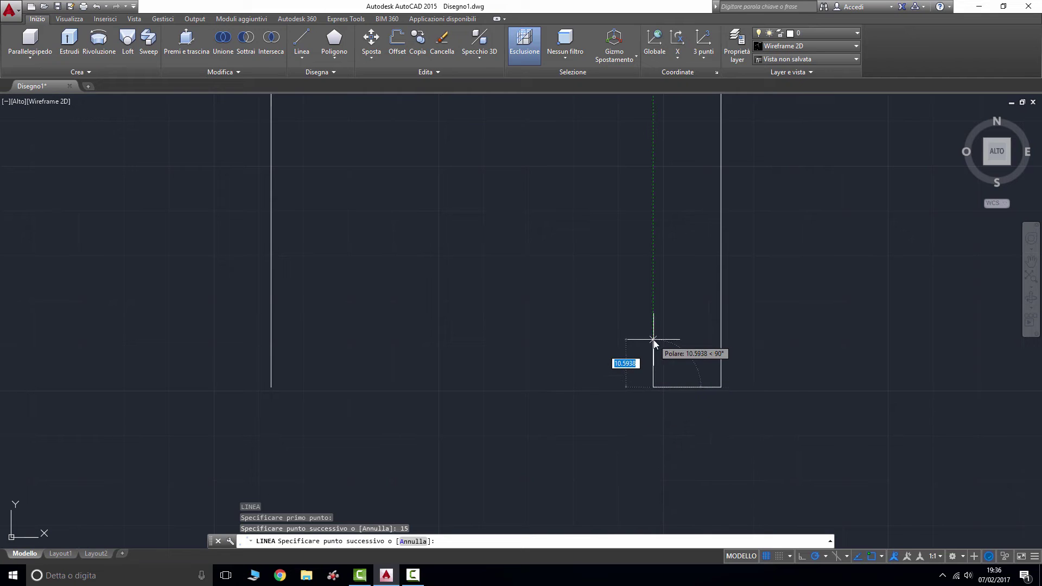
pyautogui.write('5')
pyautogui.press('Return')
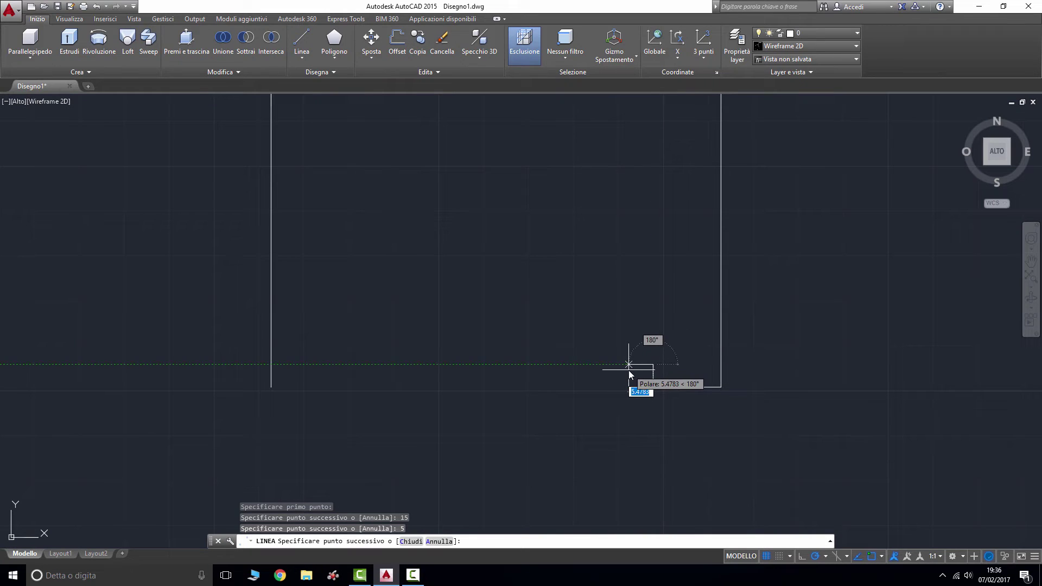
pyautogui.write('5')
pyautogui.press('Return')
# Finish the two 5-unit square notches and run the edge to the lower-left corner.
pyautogui.write('5')
pyautogui.press('Return')
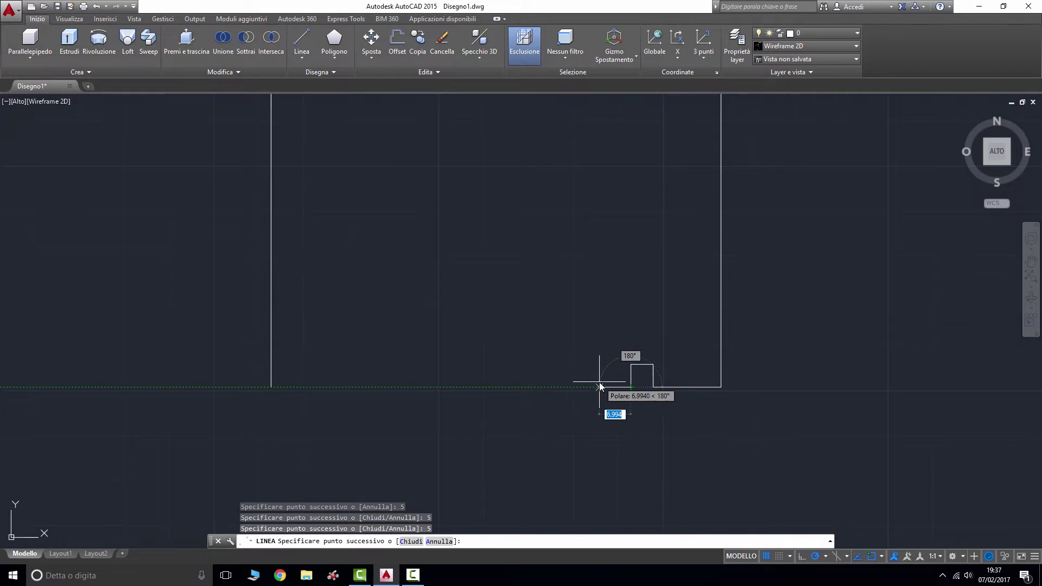
pyautogui.write('5')
pyautogui.press('Return')
pyautogui.write('5')
pyautogui.press('Return')
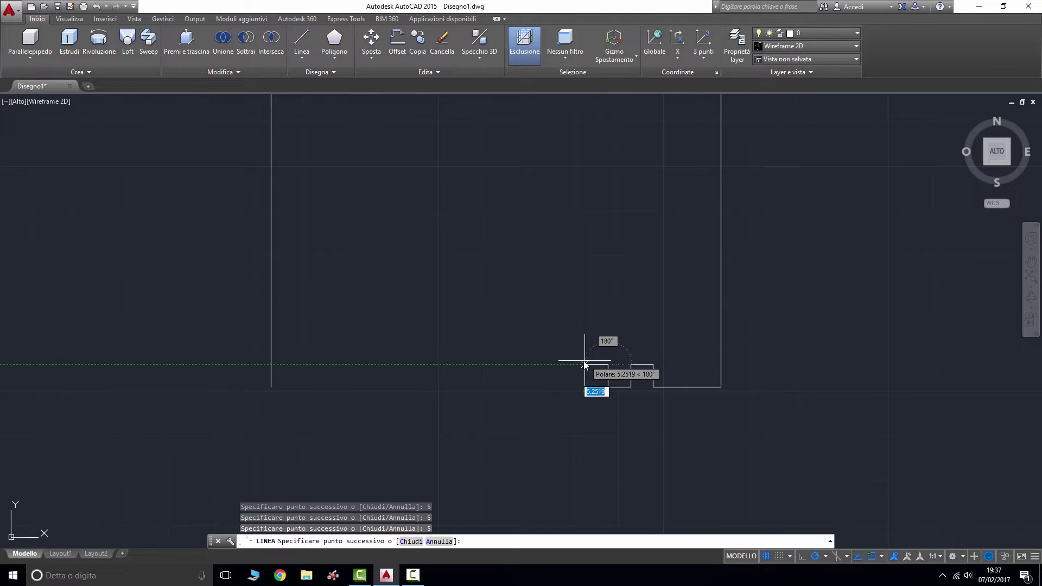
pyautogui.write('5')
pyautogui.press('Return')
pyautogui.write('5')
pyautogui.press('Return')
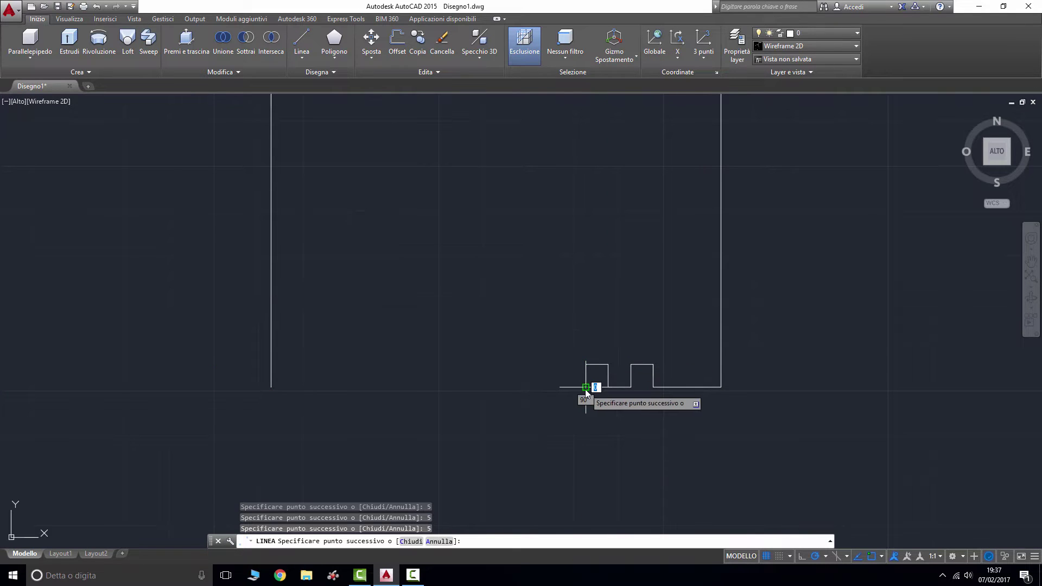
pyautogui.scroll(-2, 519, 387)
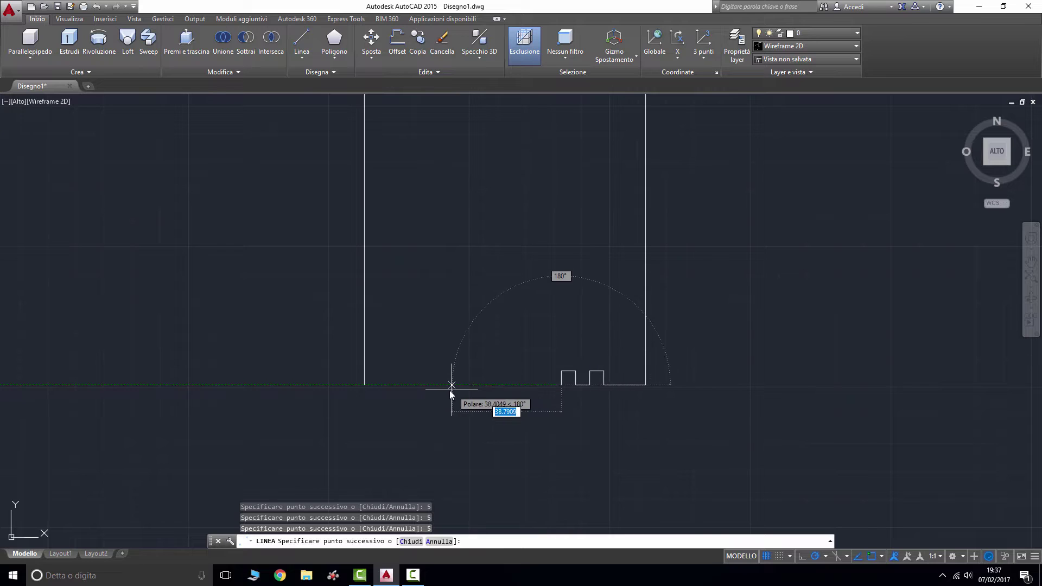
pyautogui.click(364, 385)
pyautogui.scroll(-3, 615, 294)
pyautogui.scroll(2, 621, 269)
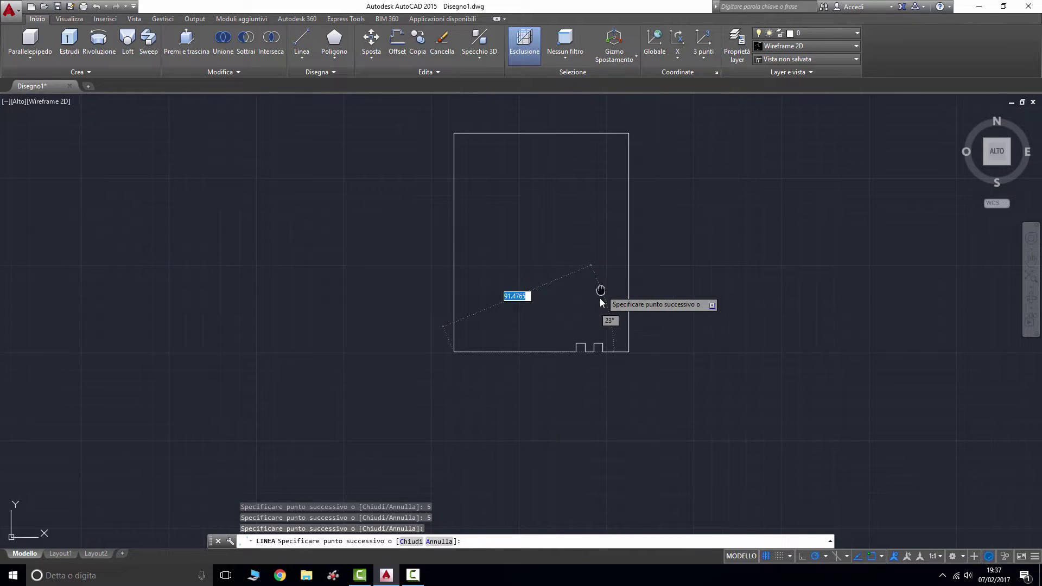
pyautogui.press('Escape')
pyautogui.scroll(2, 559, 326)
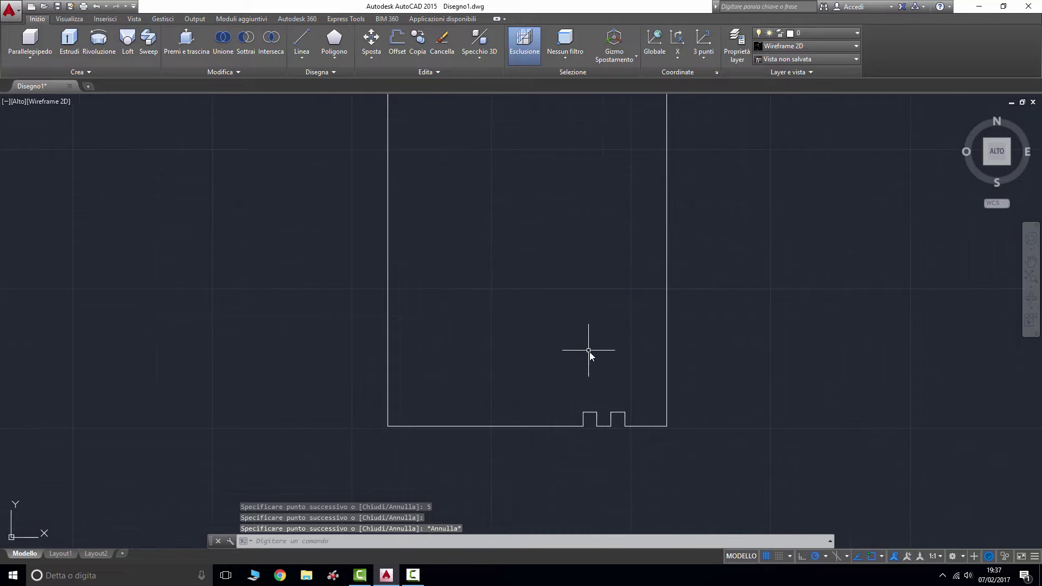
# Erase the left edge and draw 10 up from the bottom-left corner, then 60 right.
pyautogui.click(393, 411)
pyautogui.press('Delete')
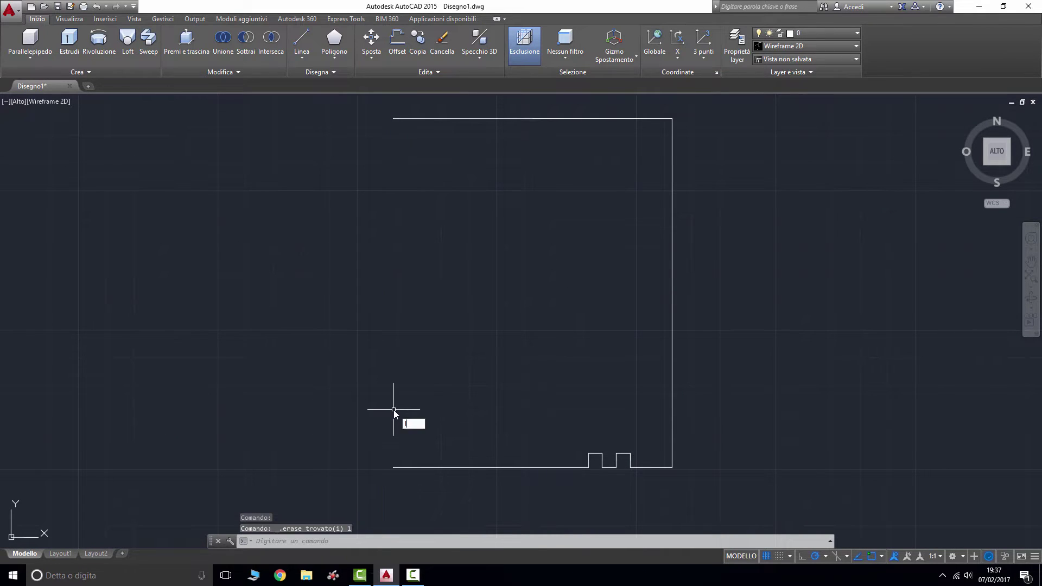
pyautogui.press('Return')
pyautogui.click(393, 467)
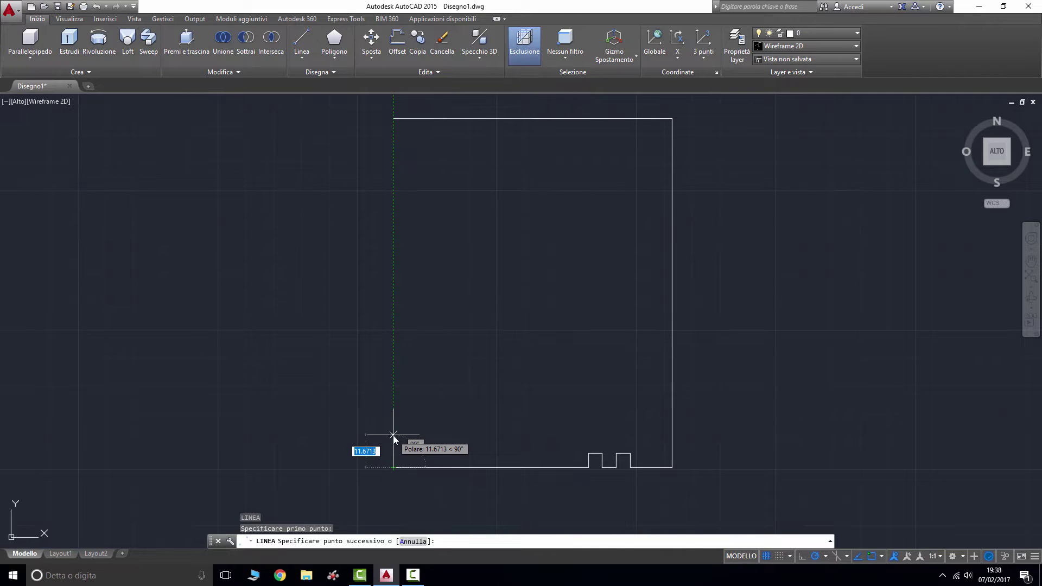
pyautogui.write('10')
pyautogui.press('Return')
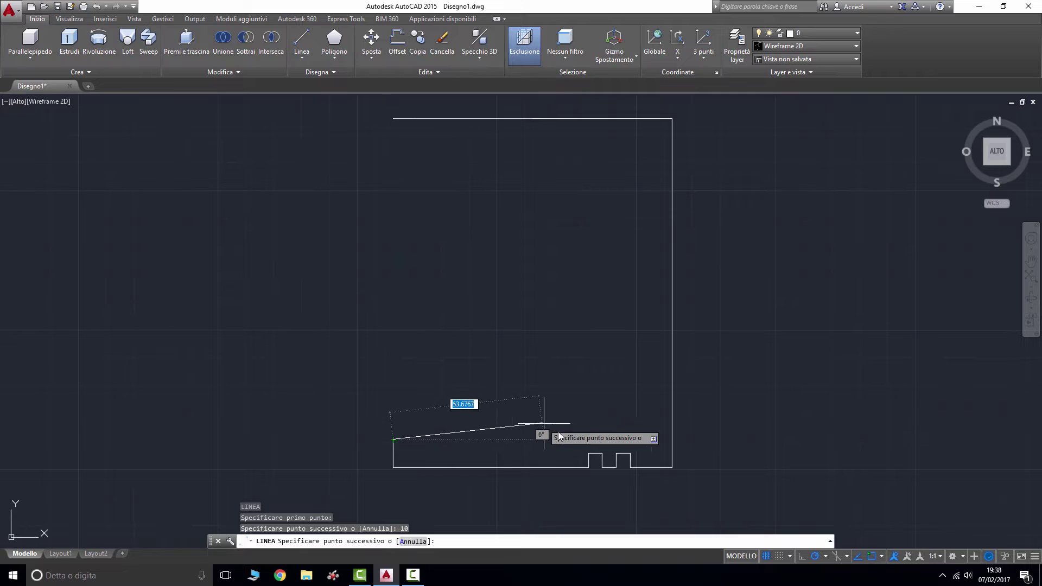
pyautogui.write('60')
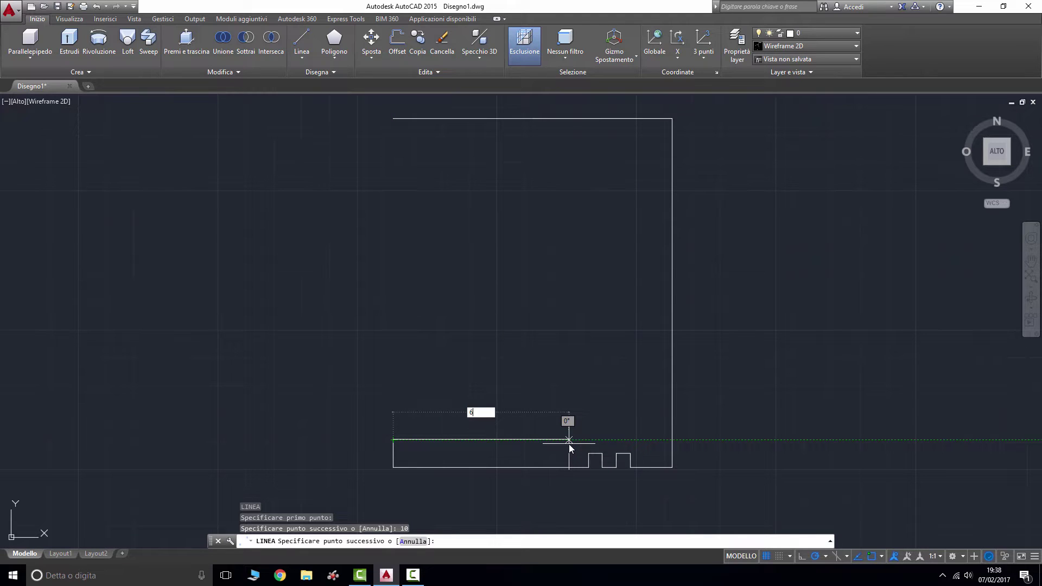
pyautogui.press('Return')
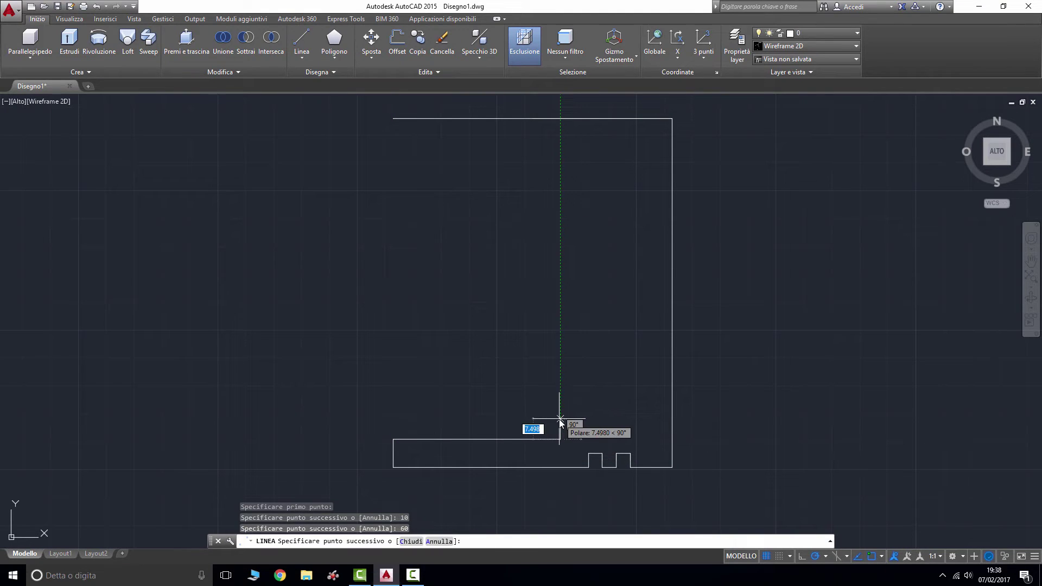
# Continue the profile 5 up, 30 right, then a tall wall joining the right edge.
pyautogui.write('5')
pyautogui.press('Return')
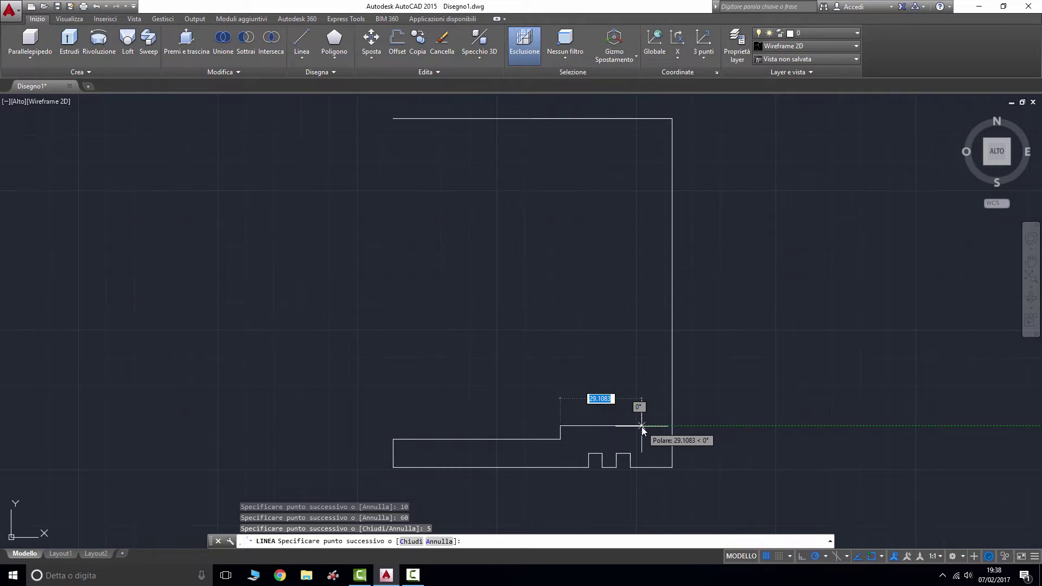
pyautogui.write('30')
pyautogui.press('Return')
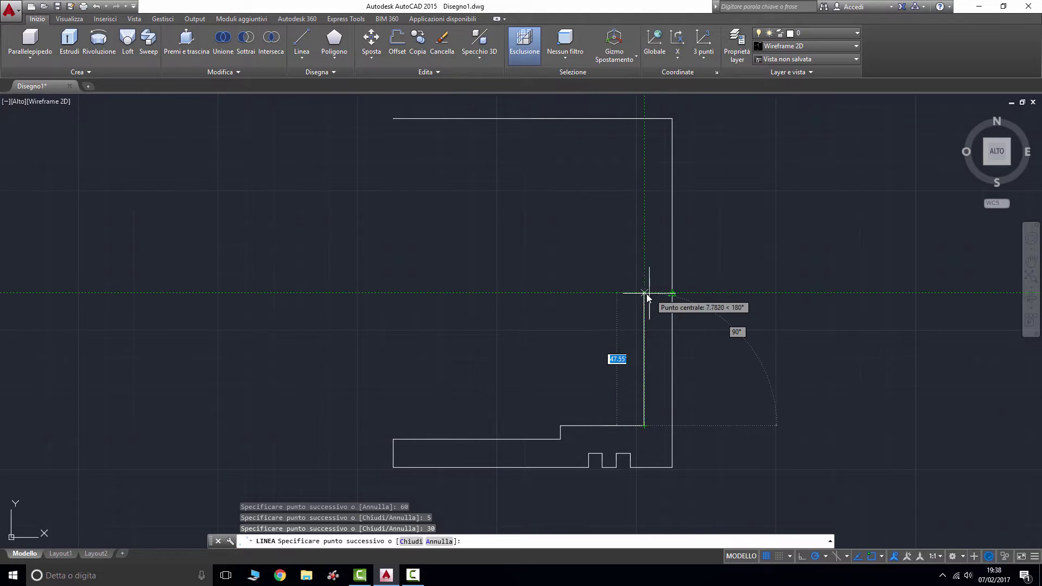
pyautogui.click(643, 293)
pyautogui.click(673, 293)
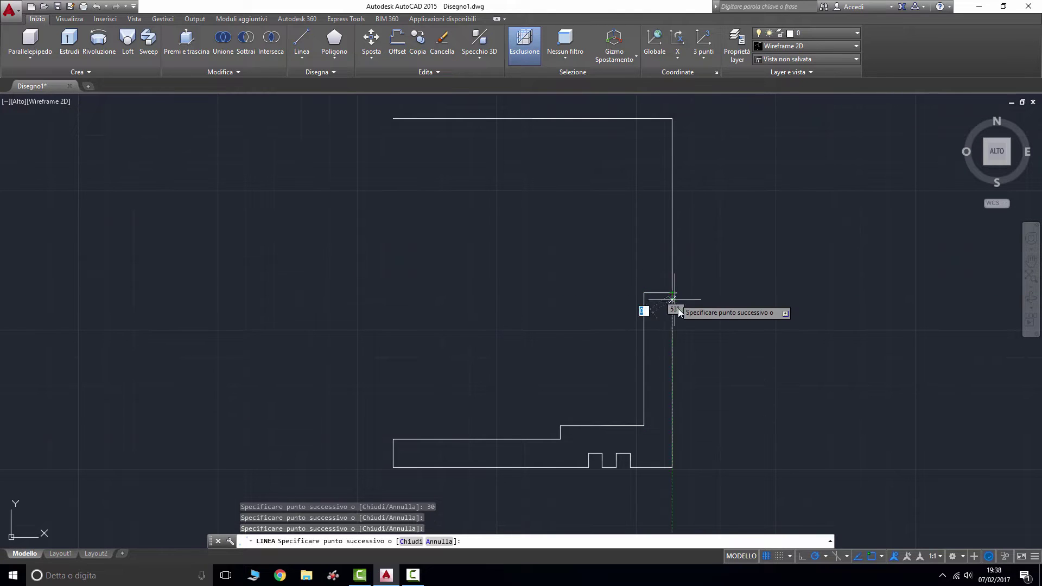
pyautogui.press('Escape')
# Grip-stretch the right vertical line down to the wall's top.
pyautogui.scroll(-2, 701, 373)
pyautogui.scroll(2, 709, 338)
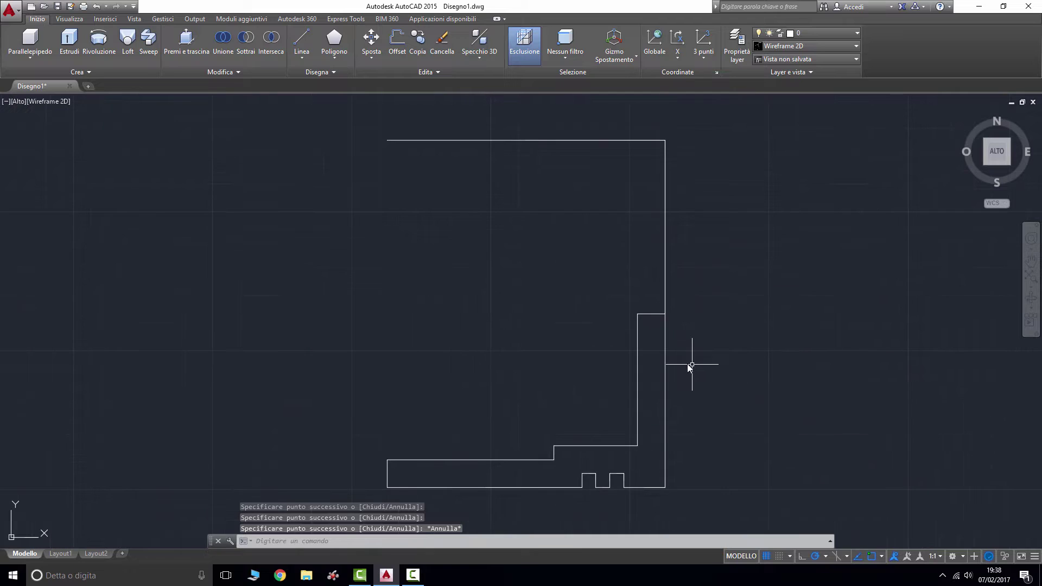
pyautogui.click(663, 266)
pyautogui.click(665, 140)
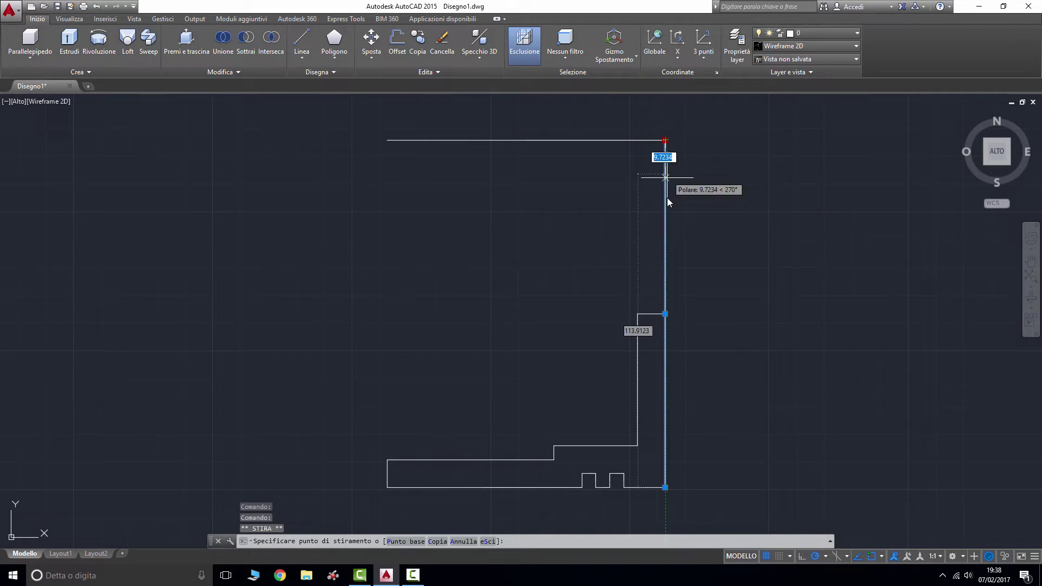
pyautogui.click(667, 320)
pyautogui.press('Escape')
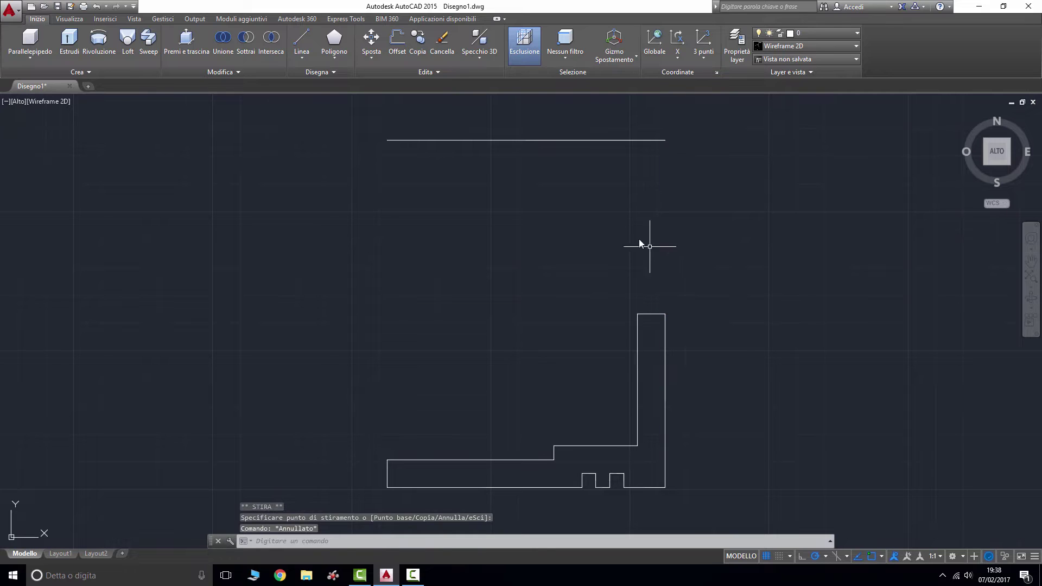
# Erase the old top horizontal line.
pyautogui.click(623, 217)
pyautogui.click(564, 122)
pyautogui.press('Delete')
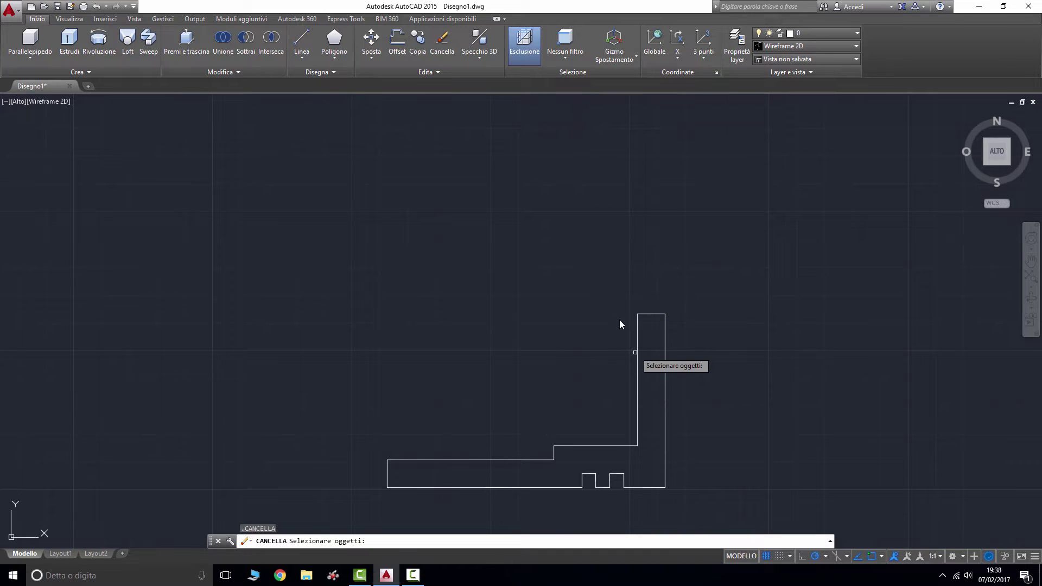
pyautogui.press('Escape')
pyautogui.press('Escape')
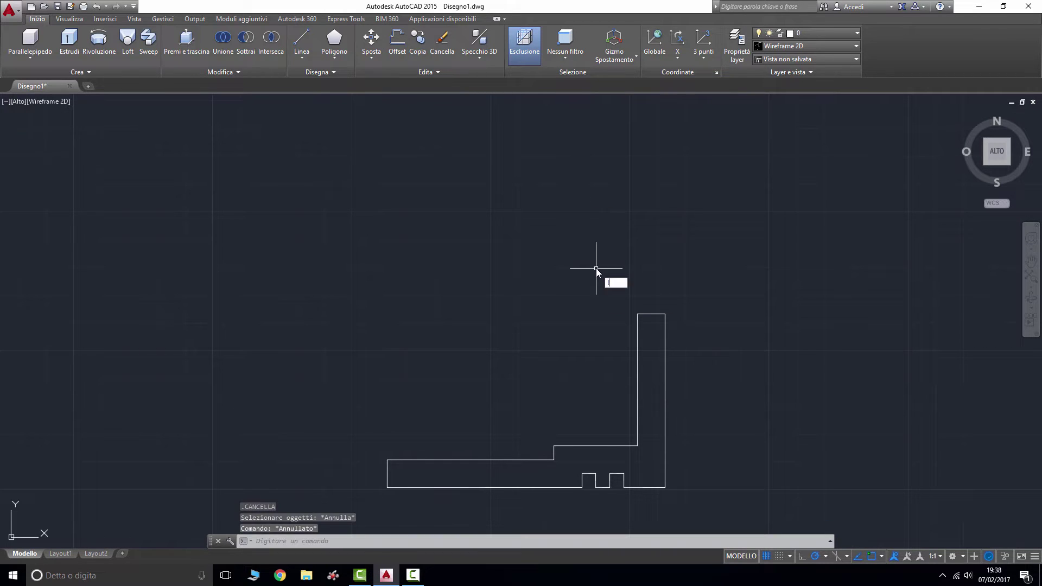
# Start a new line at the wall's top corner.
pyautogui.write('l')
pyautogui.press('Return')
pyautogui.click(637, 313)
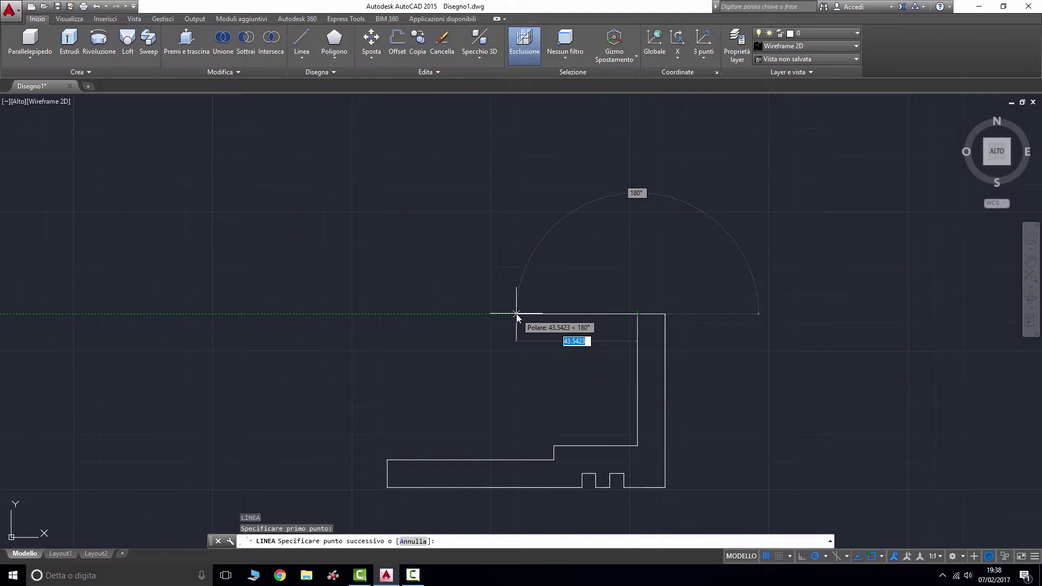
# Draw a 45-unit line leftward from the wall's top corner.
pyautogui.write('45')
pyautogui.press('Return')
pyautogui.press('Escape')
pyautogui.write('CV')
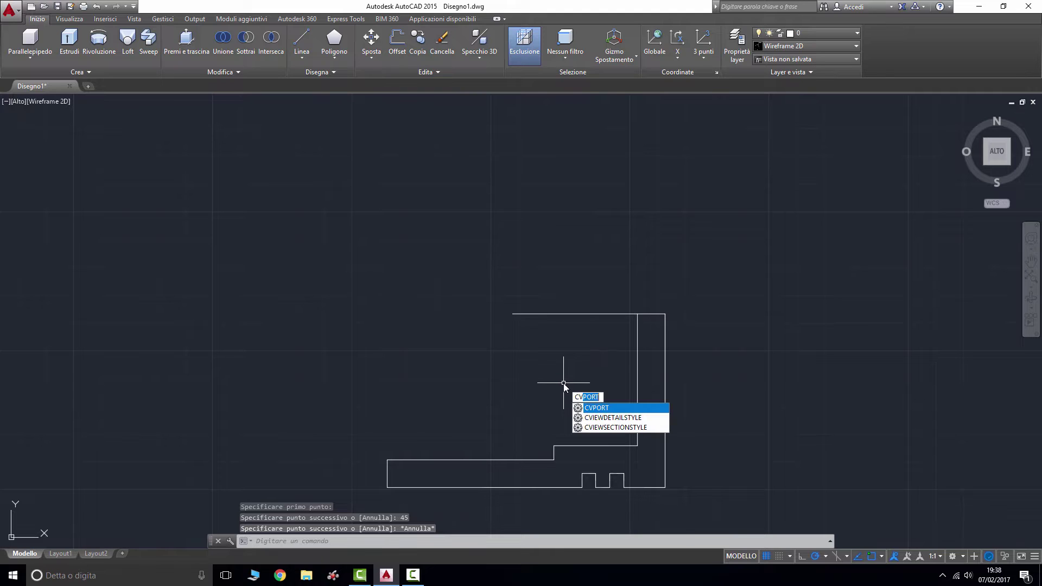
# Draw a circle of radius 12.5 centred on that line's left end.
pyautogui.press('Return')
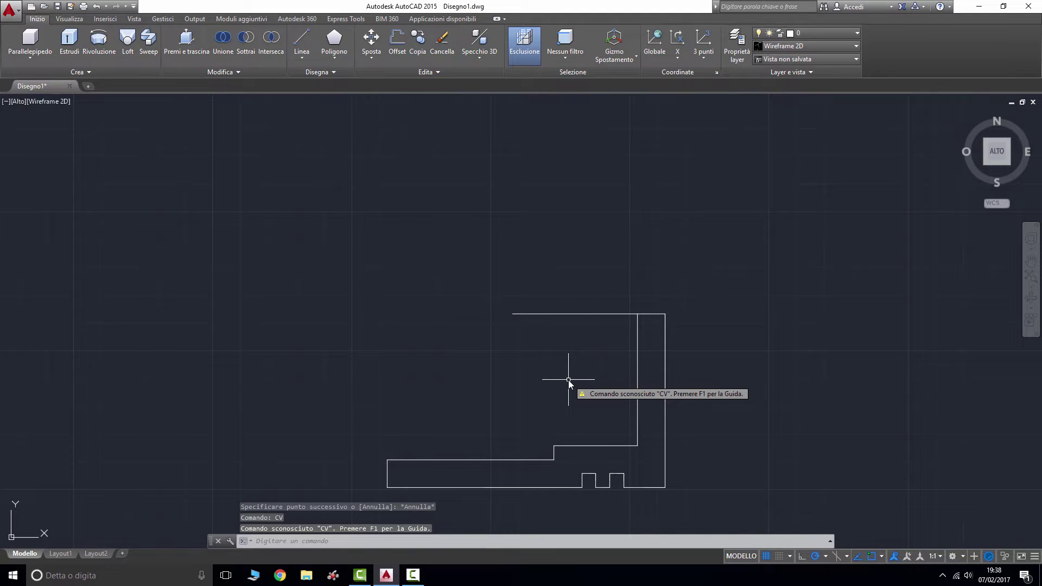
pyautogui.write('c')
pyautogui.press('Return')
pyautogui.click(513, 313)
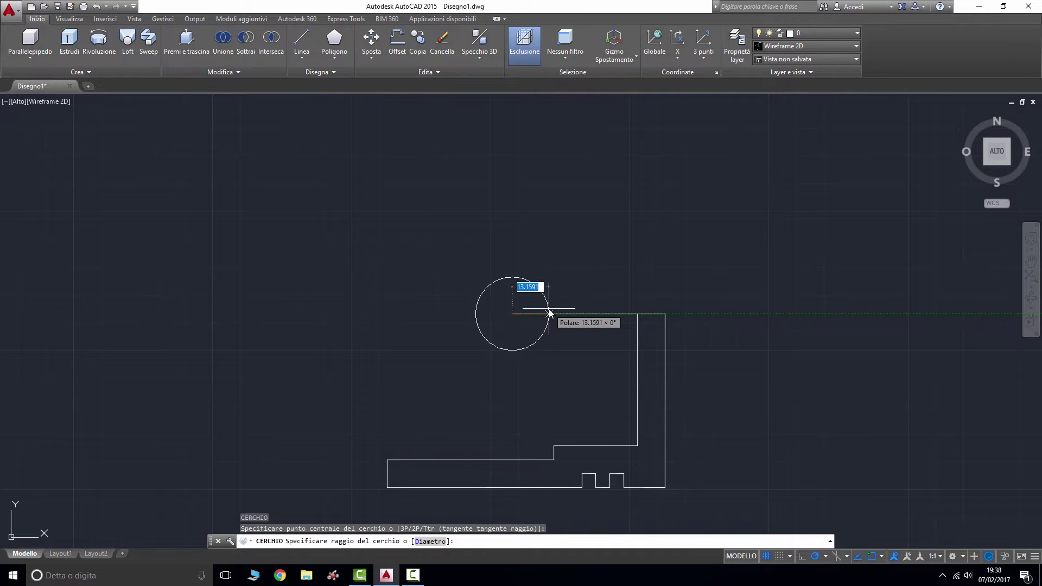
pyautogui.write('12.5')
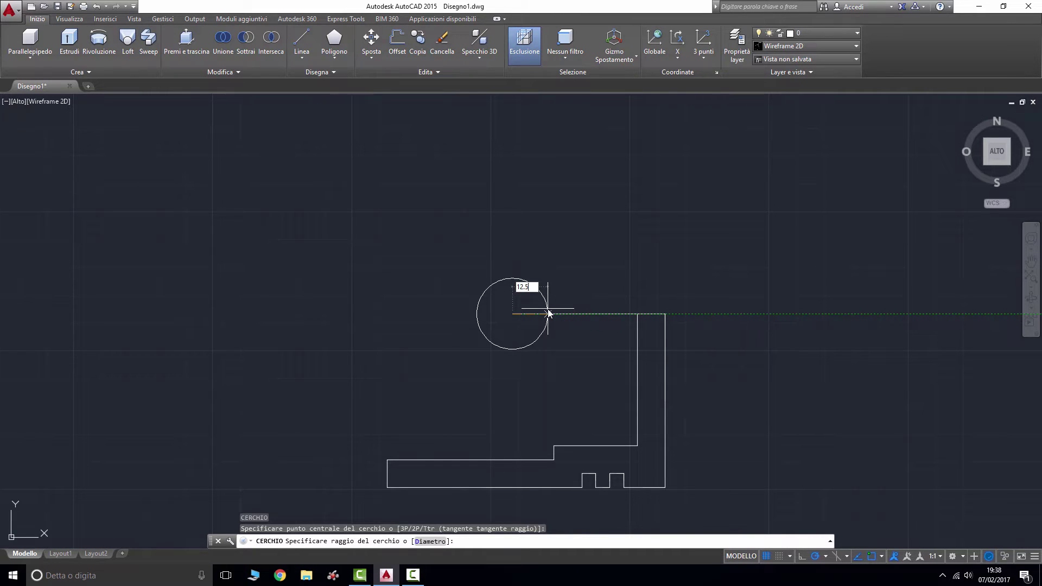
pyautogui.press('Return')
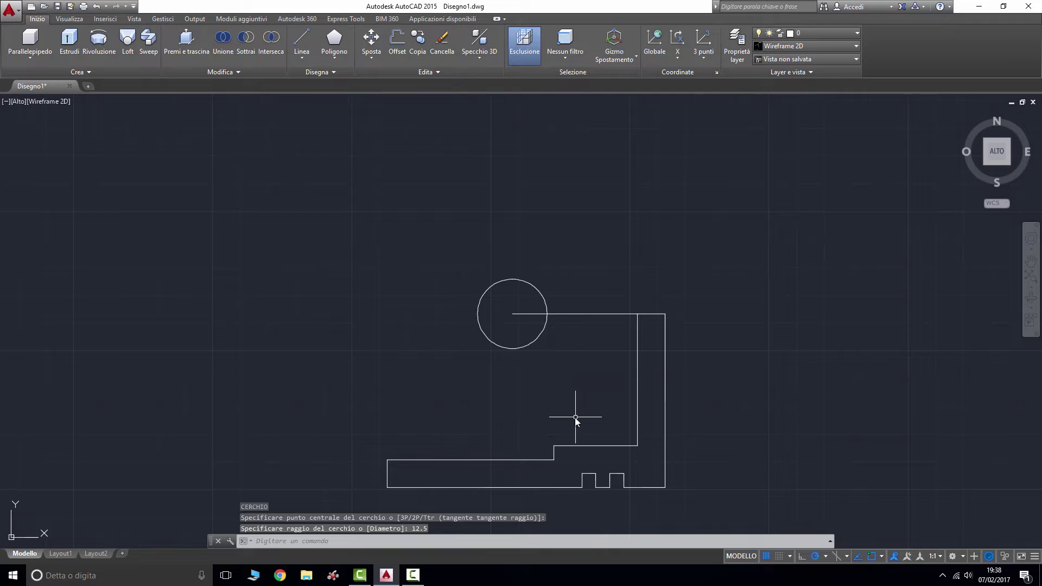
pyautogui.scroll(-1, 575, 419)
pyautogui.scroll(1, 566, 431)
# Erase the horizontal guide line leading to the circle.
pyautogui.moveTo(587, 381); pyautogui.dragTo(646, 349, button='middle')
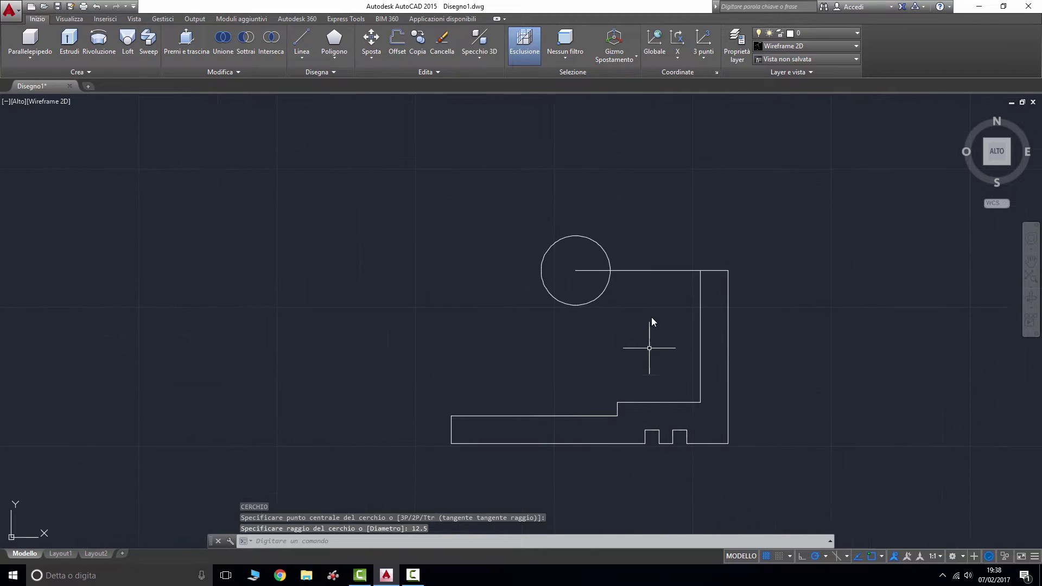
pyautogui.click(644, 264)
pyautogui.click(665, 303)
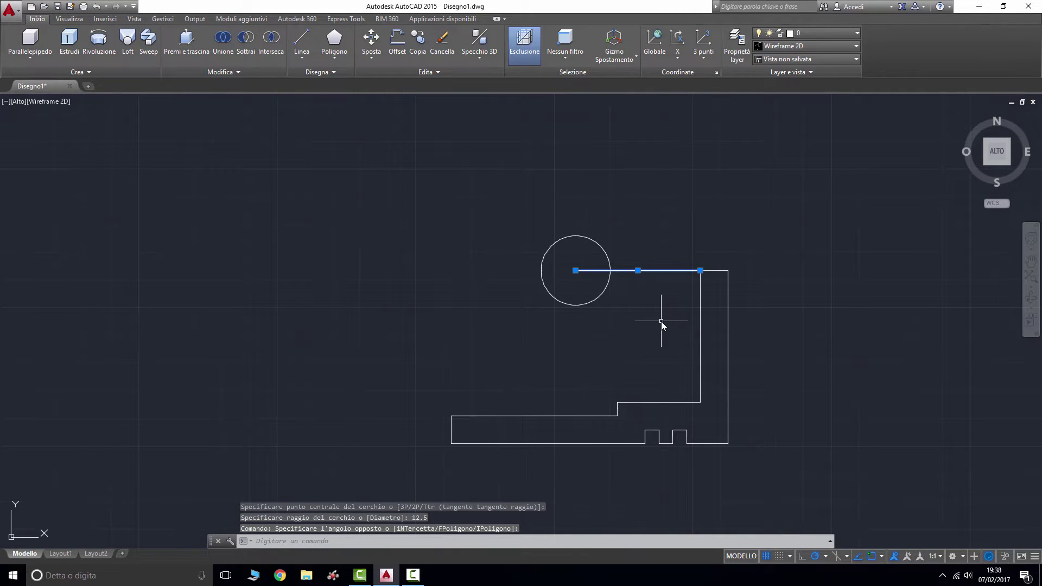
pyautogui.press('Delete')
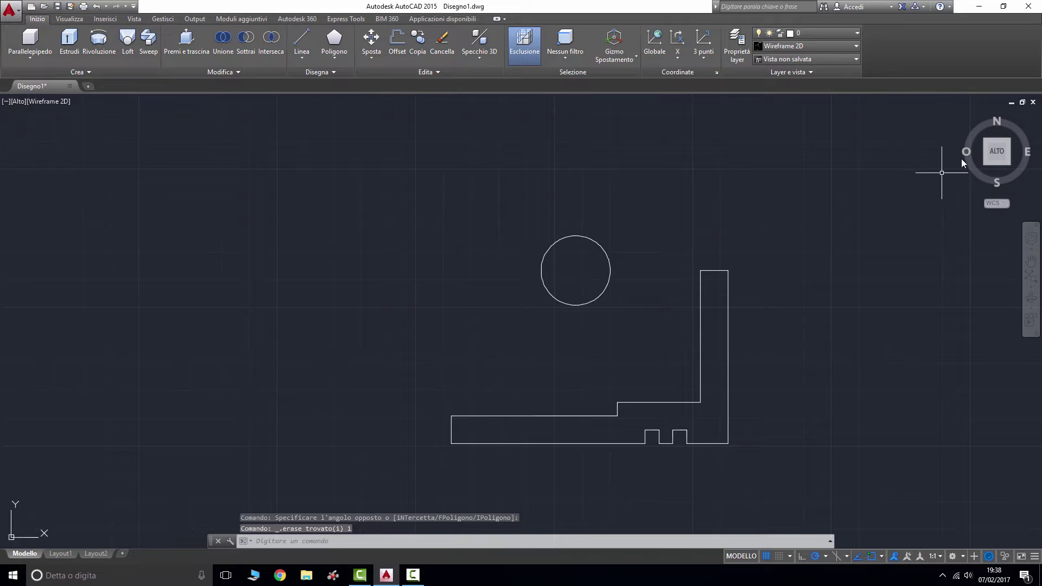
# Crossing-select the 16 profile lines and join them into one polyline.
pyautogui.moveTo(996, 151)
pyautogui.moveTo(996, 145); pyautogui.dragTo(1003, 152)
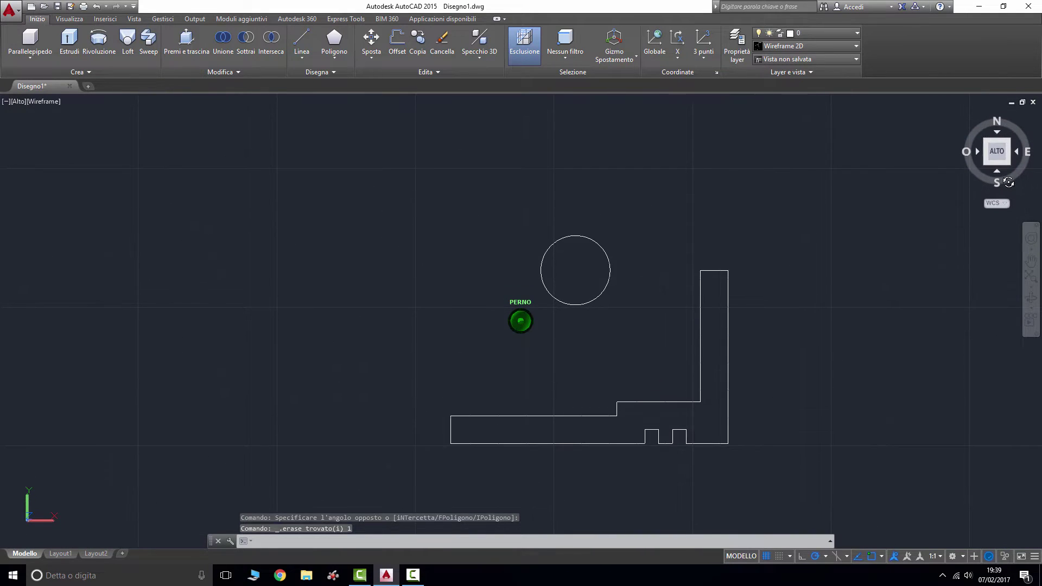
pyautogui.moveTo(1003, 152); pyautogui.dragTo(996, 154)
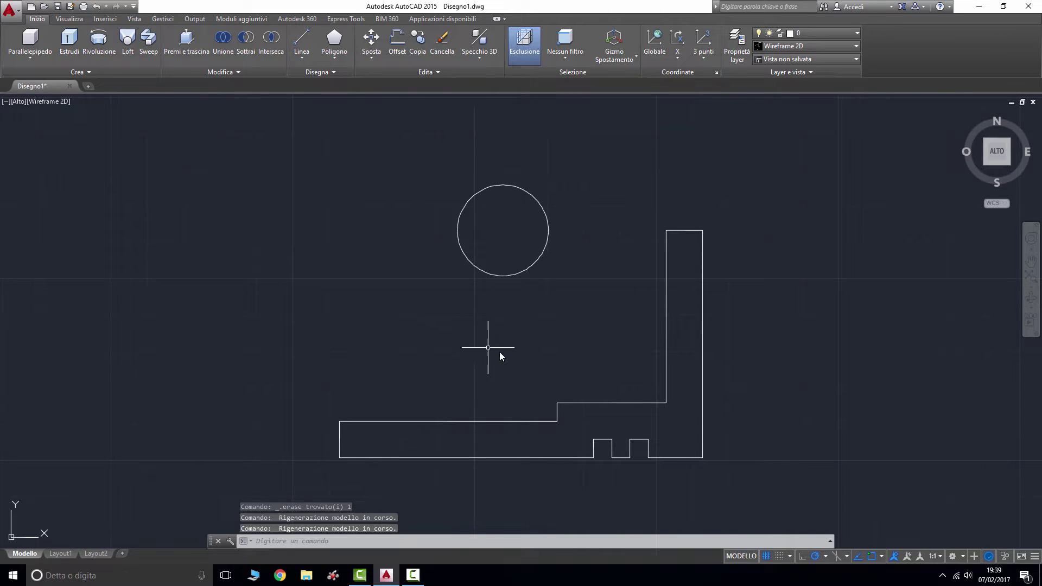
pyautogui.moveTo(522, 358); pyautogui.dragTo(626, 372, button='middle')
pyautogui.scroll(-2, 625, 352)
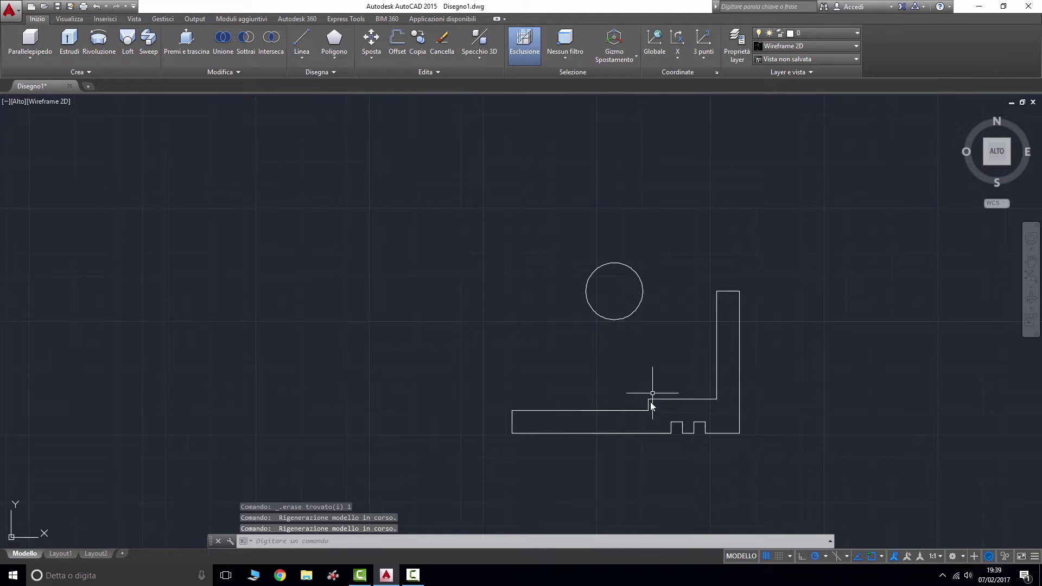
pyautogui.click(760, 460)
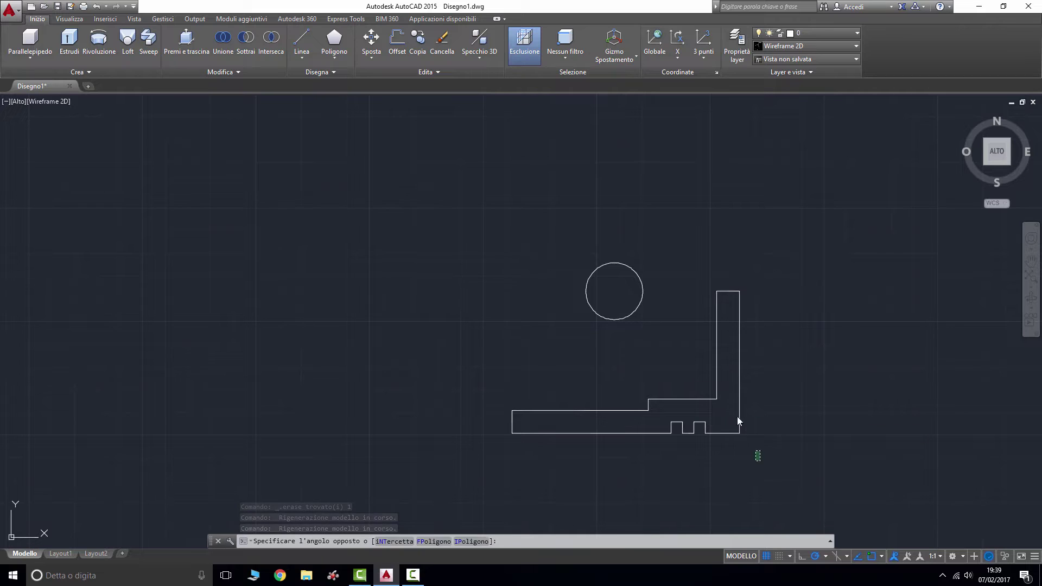
pyautogui.click(704, 286)
pyautogui.click(756, 458)
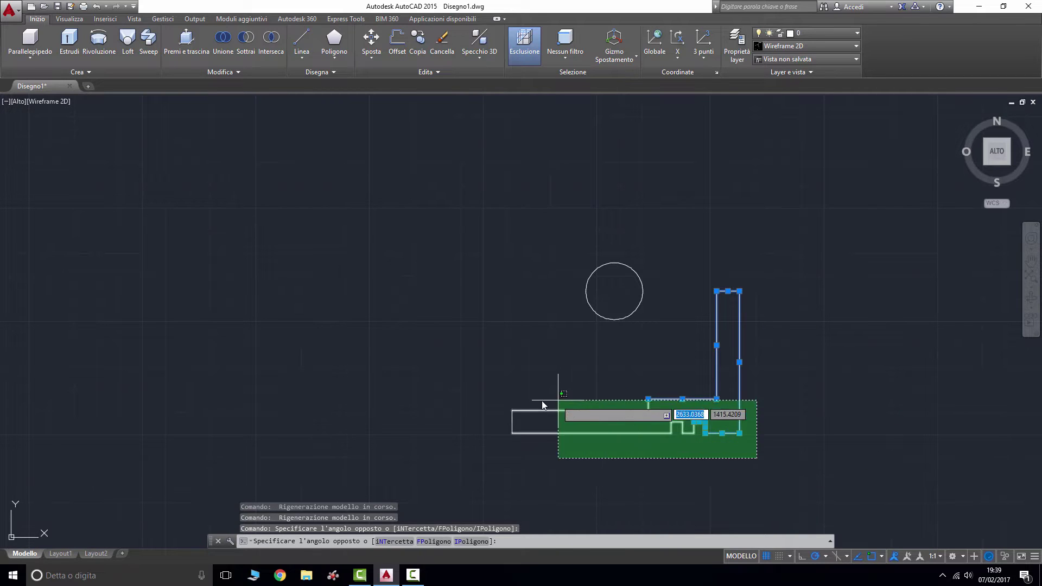
pyautogui.click(466, 387)
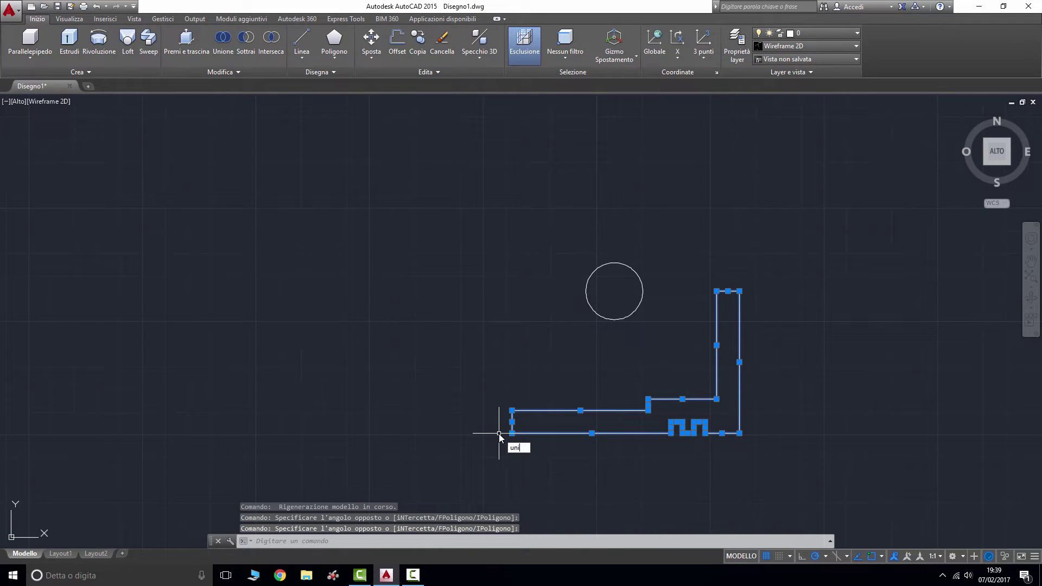
pyautogui.press('Return')
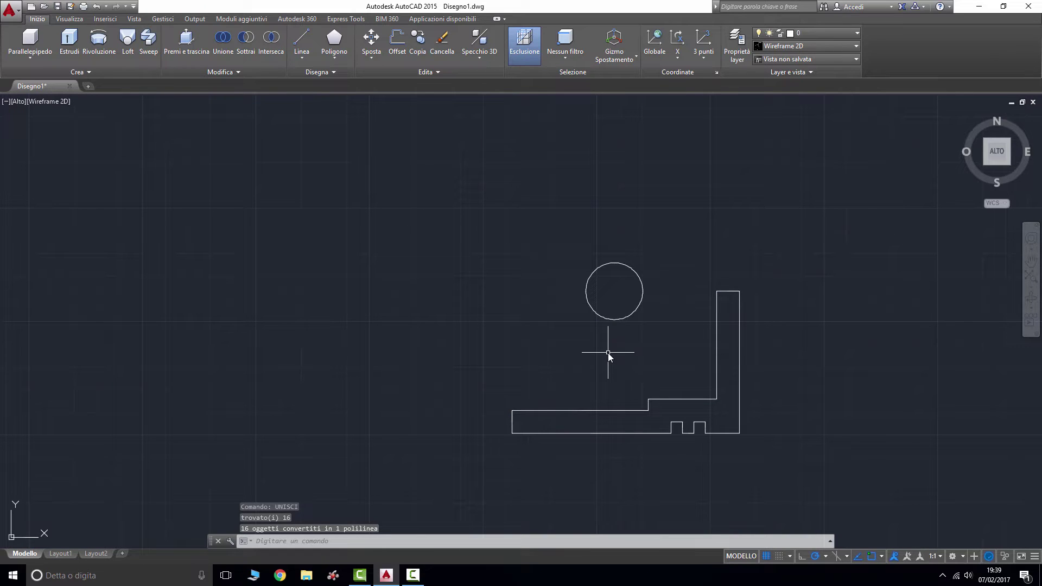
pyautogui.write('ABINAi')
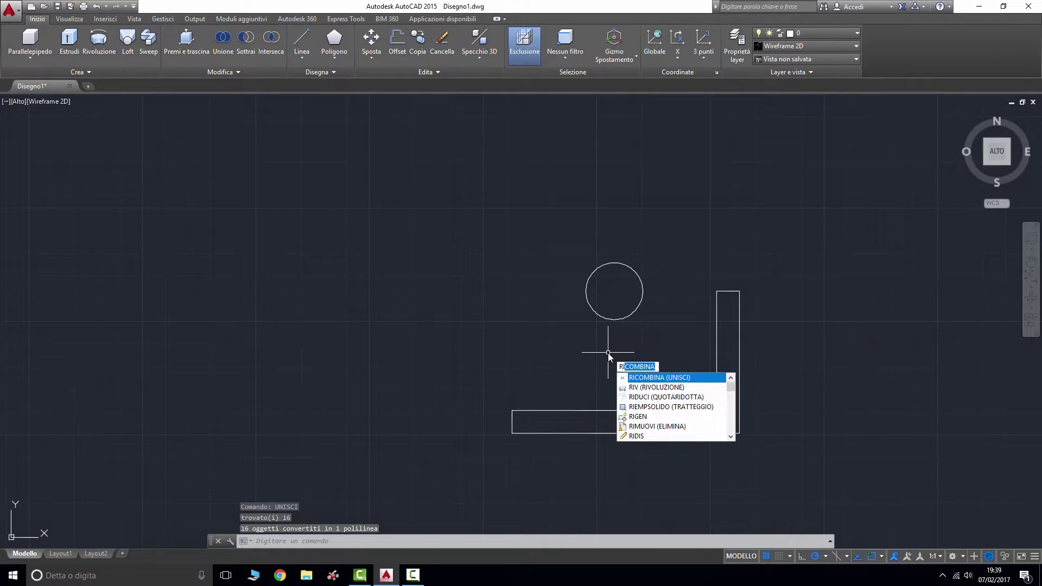
pyautogui.write('v')
# Revolve the profile polyline 360° about its right edge into a solid.
pyautogui.press('Return')
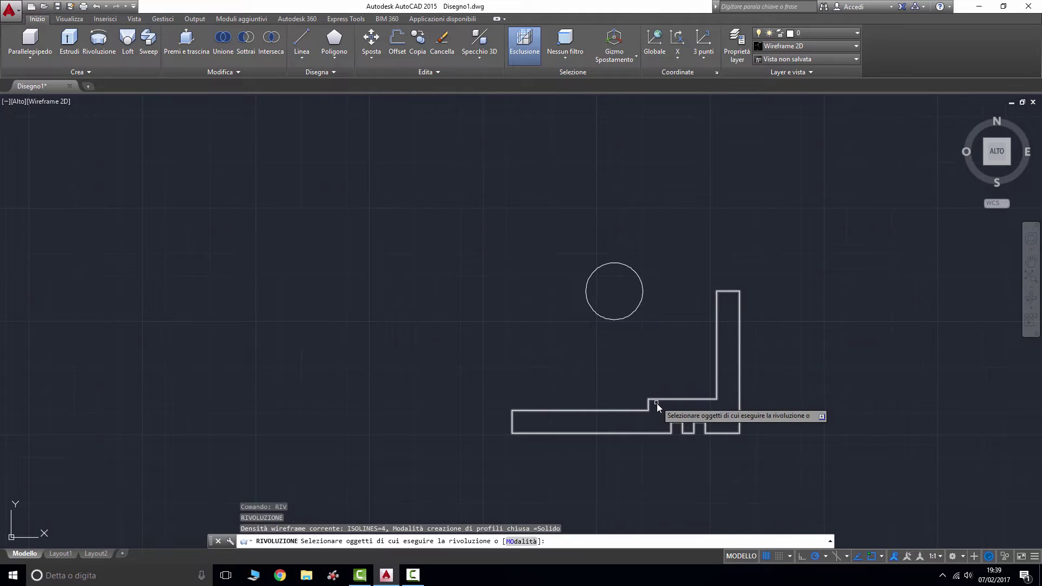
pyautogui.click(656, 402)
pyautogui.press('Return')
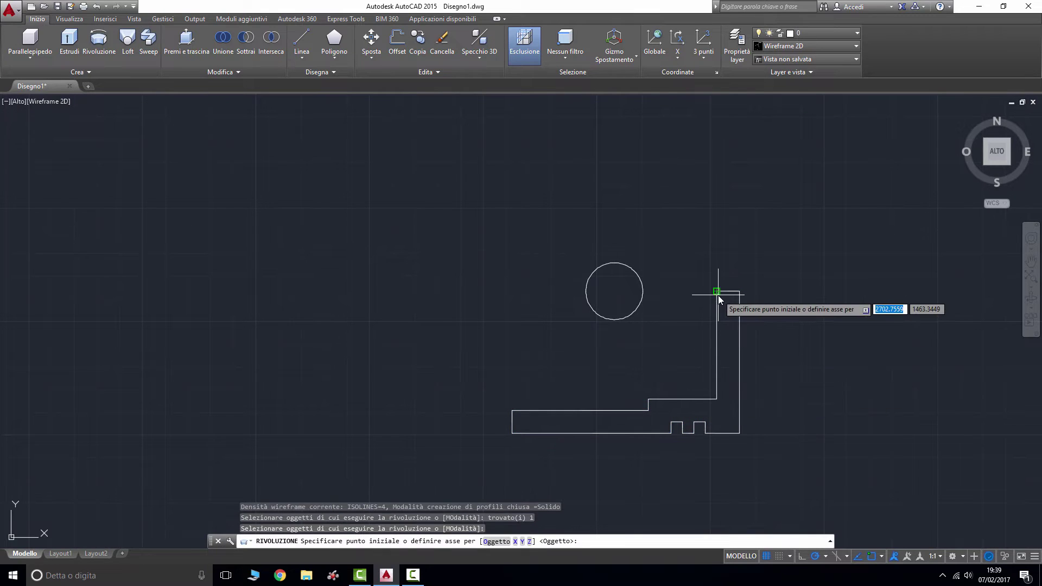
pyautogui.click(716, 291)
pyautogui.click(739, 292)
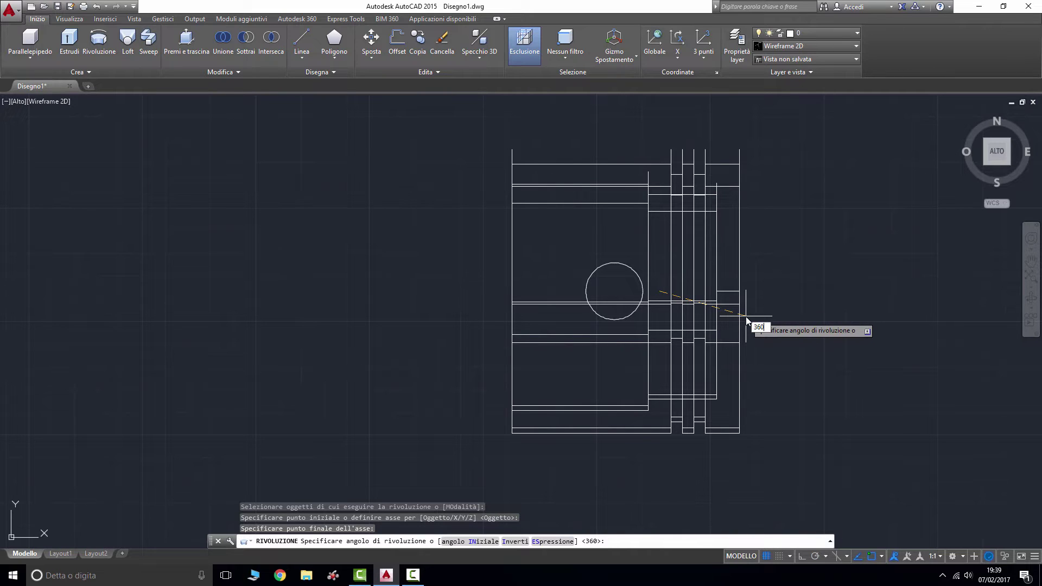
pyautogui.press('Return')
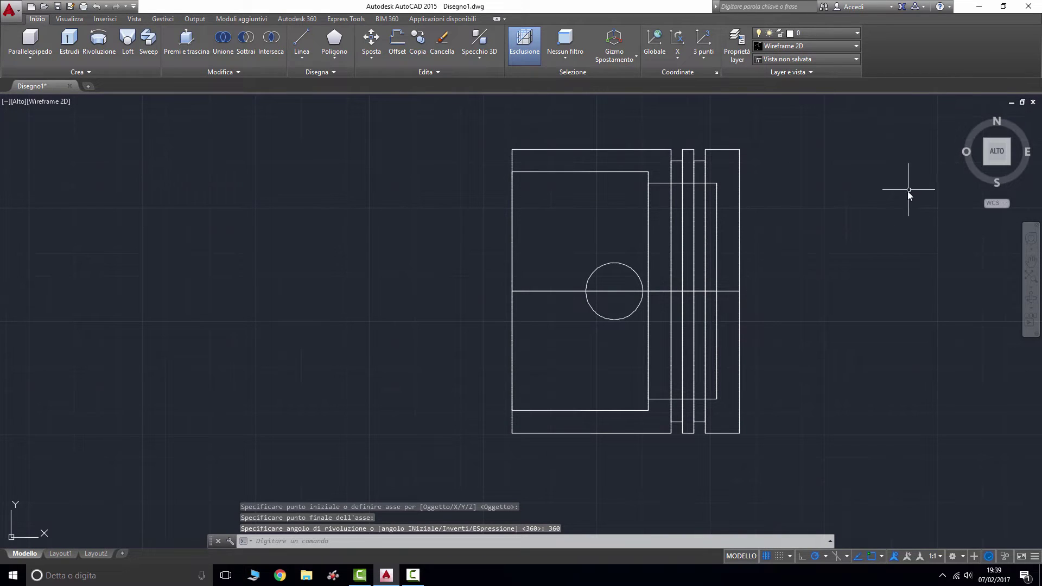
# Set the 25-diameter circle's Z centre to -150 in its Properties palette.
pyautogui.click(622, 277)
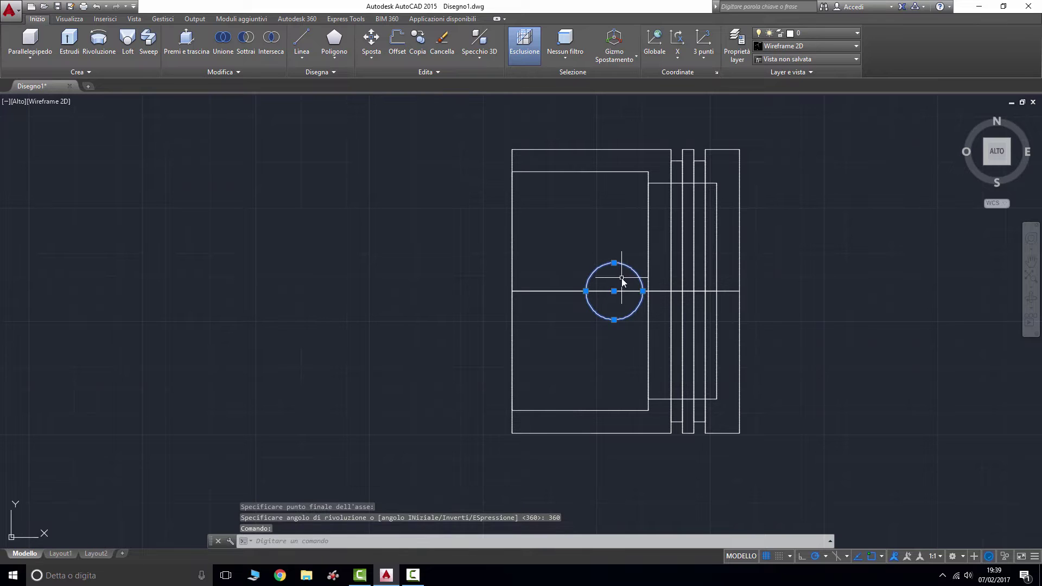
pyautogui.rightClick(616, 274)
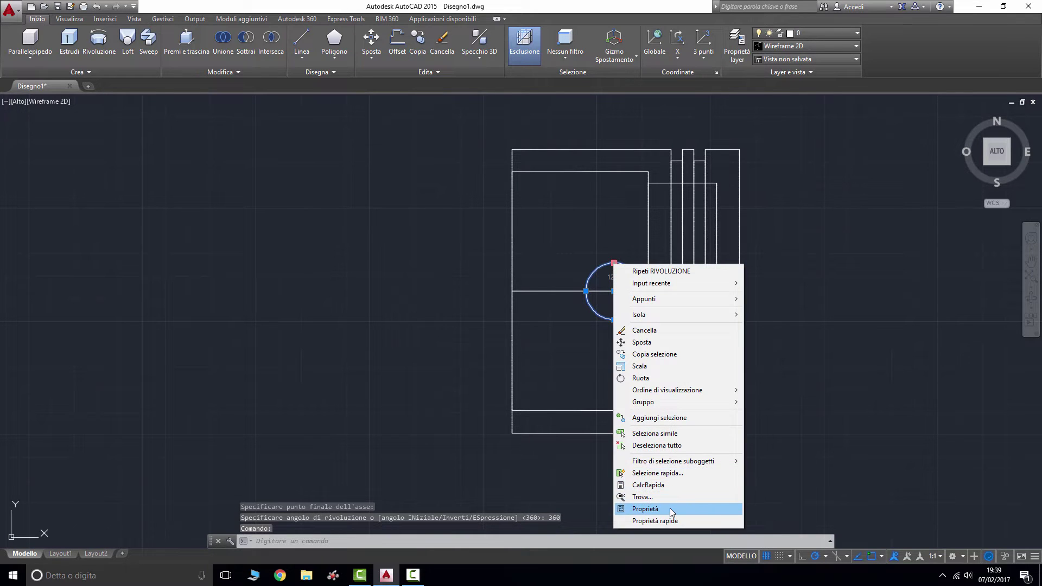
pyautogui.click(645, 508)
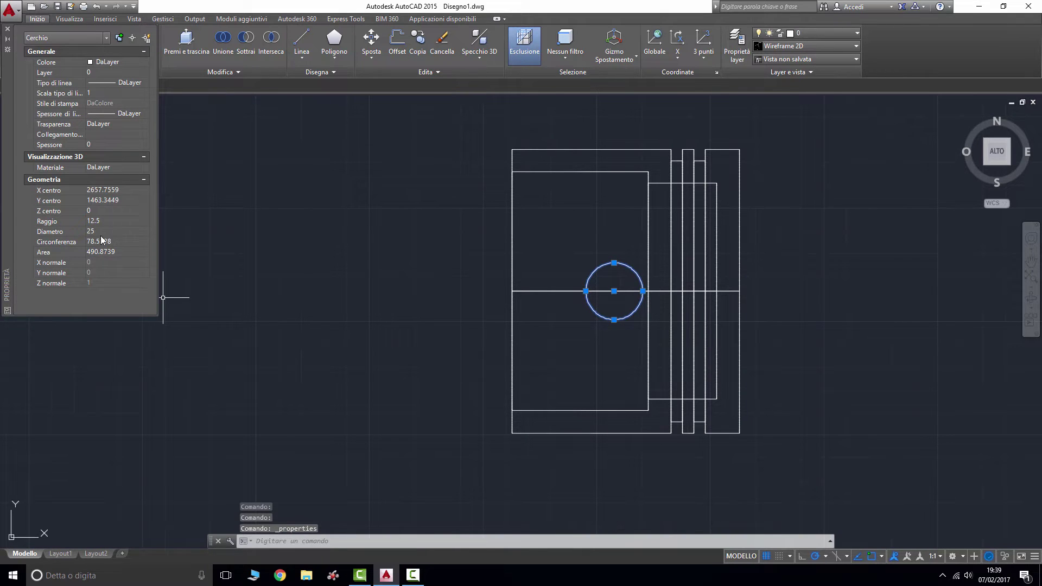
pyautogui.click(96, 212)
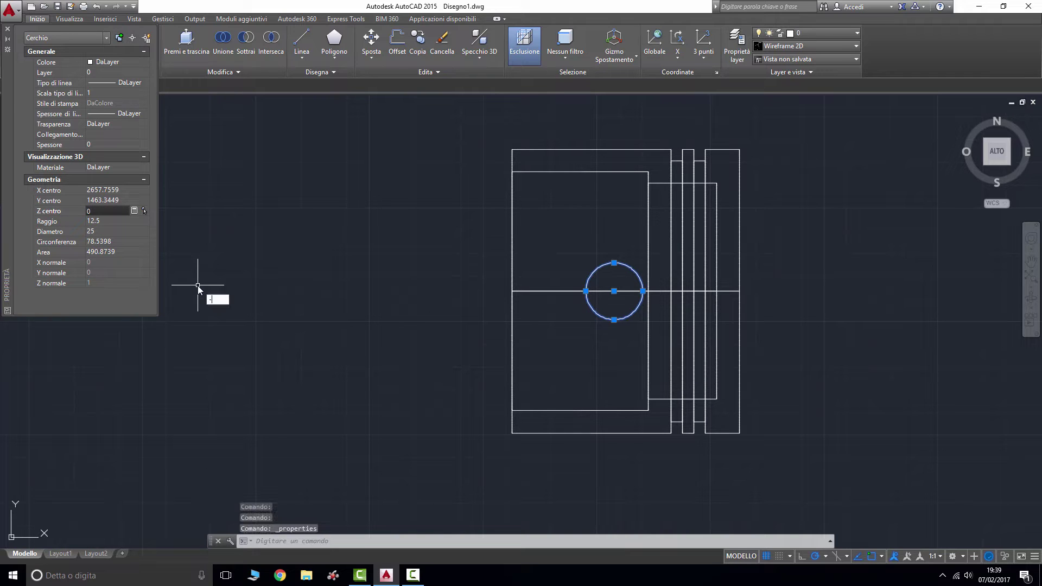
pyautogui.write('-3DOSNAP')
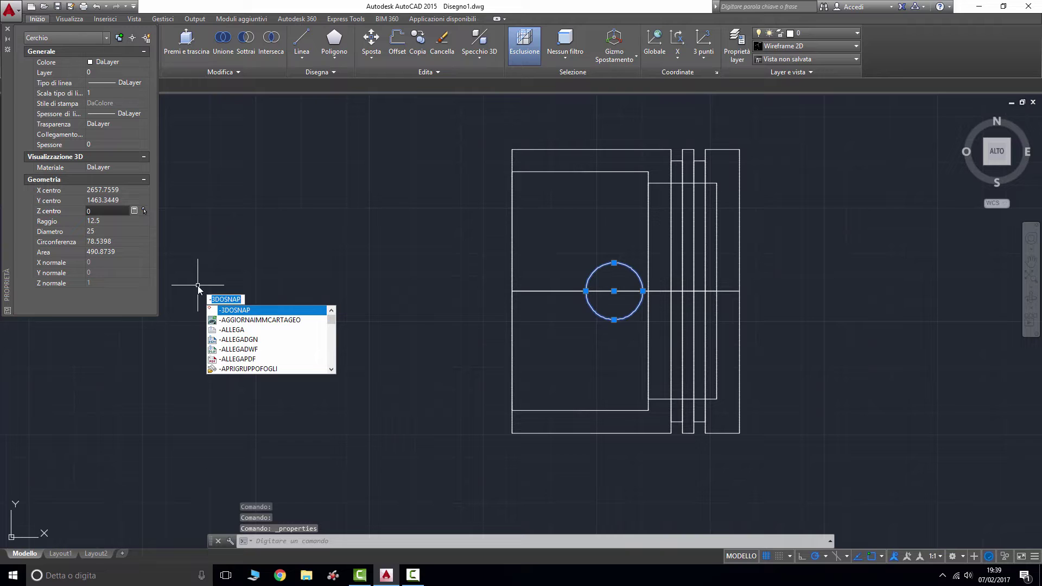
pyautogui.click(94, 210)
pyautogui.write('-150')
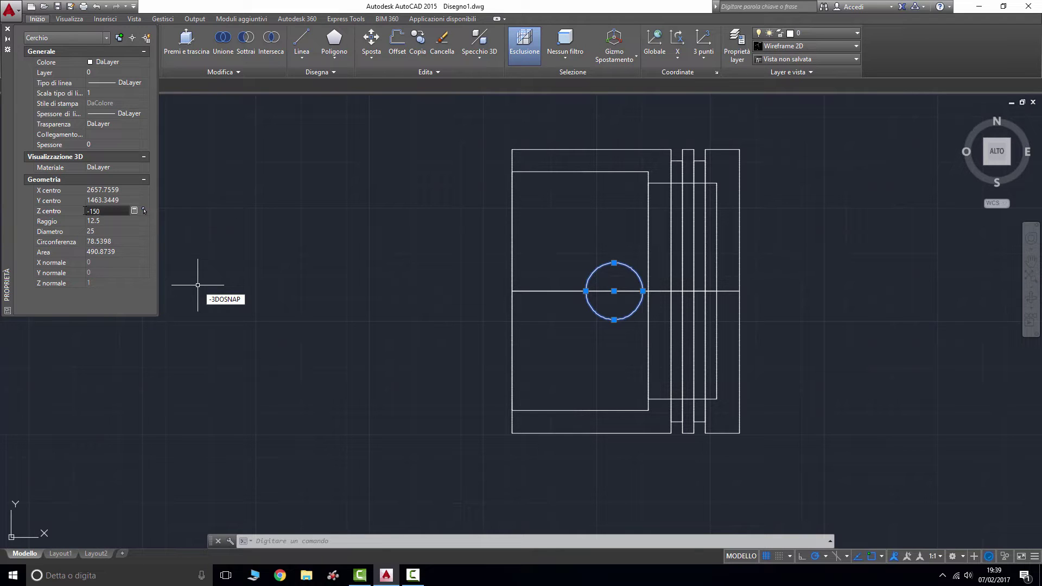
pyautogui.press('Tab')
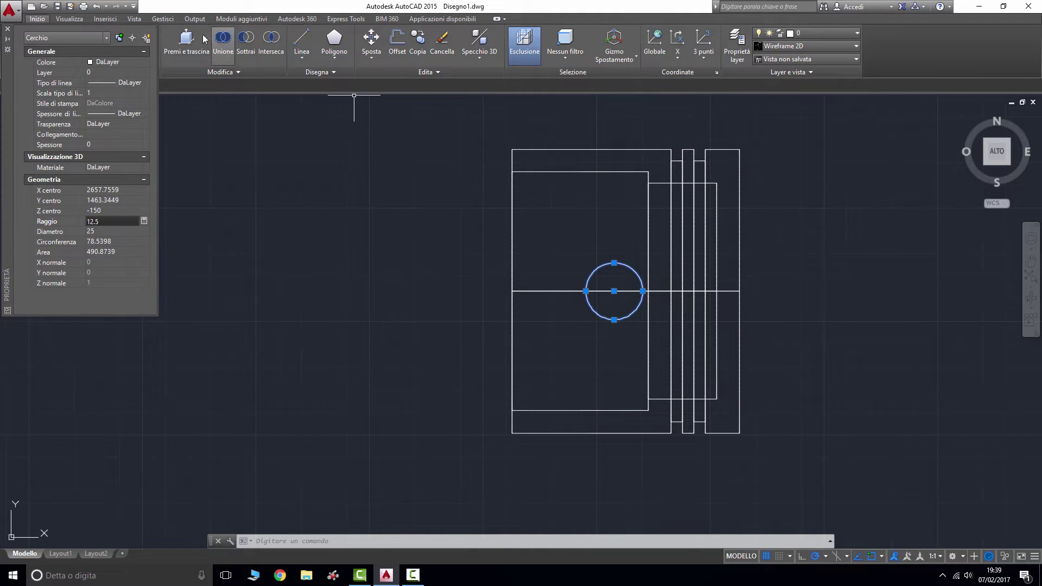
pyautogui.click(7, 28)
pyautogui.press('Escape')
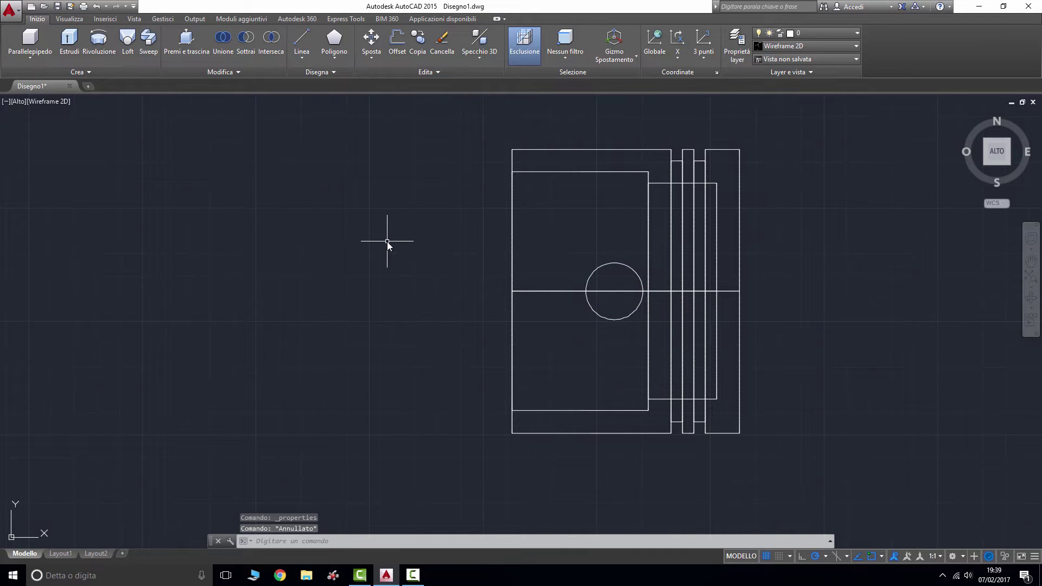
# Extrude the lowered circle to a height of 400 to form the cylindrical pin solid.
pyautogui.write('EStr')
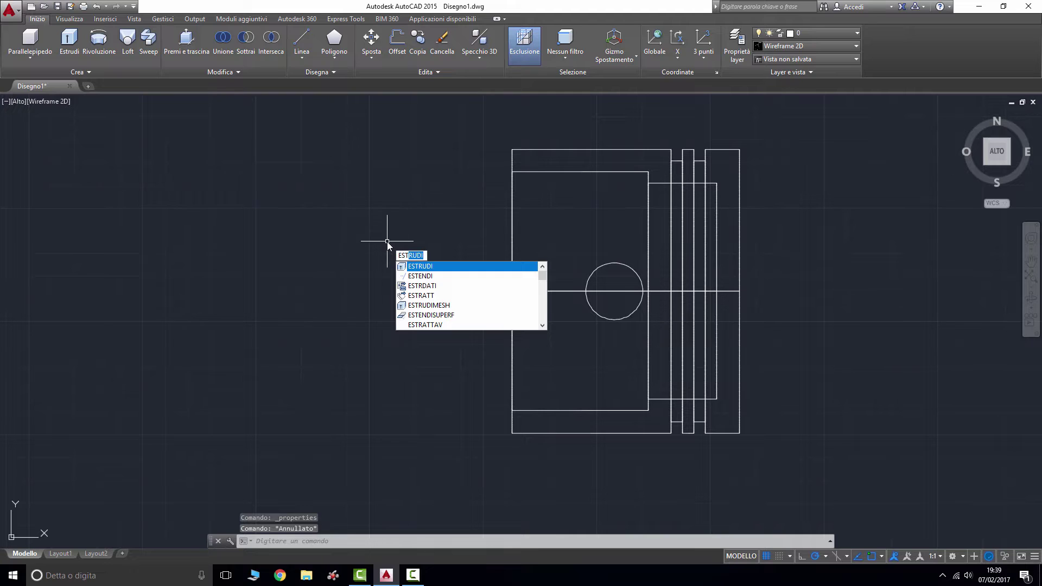
pyautogui.press('Return')
pyautogui.click(625, 265)
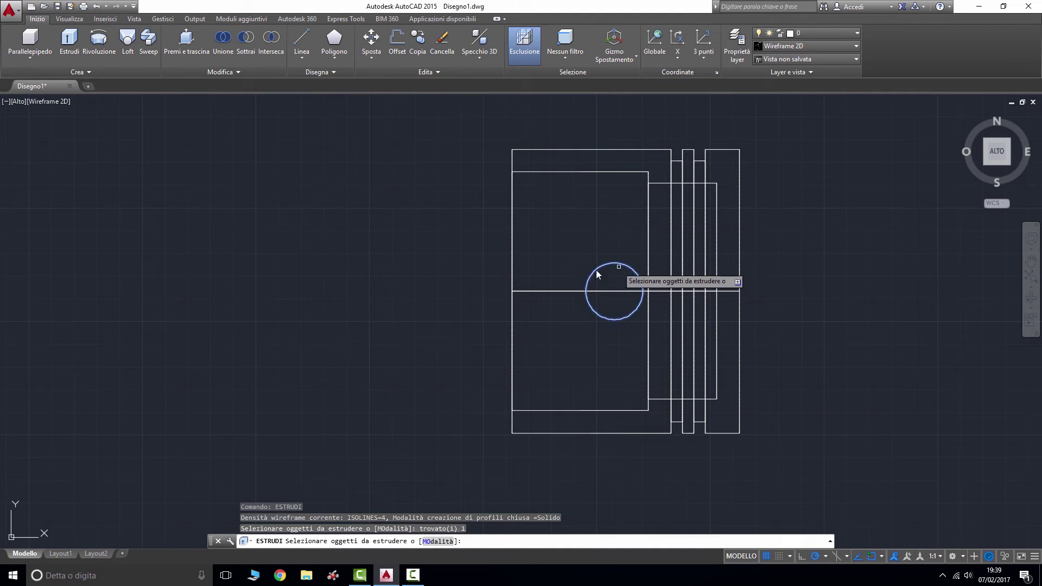
pyautogui.press('Return')
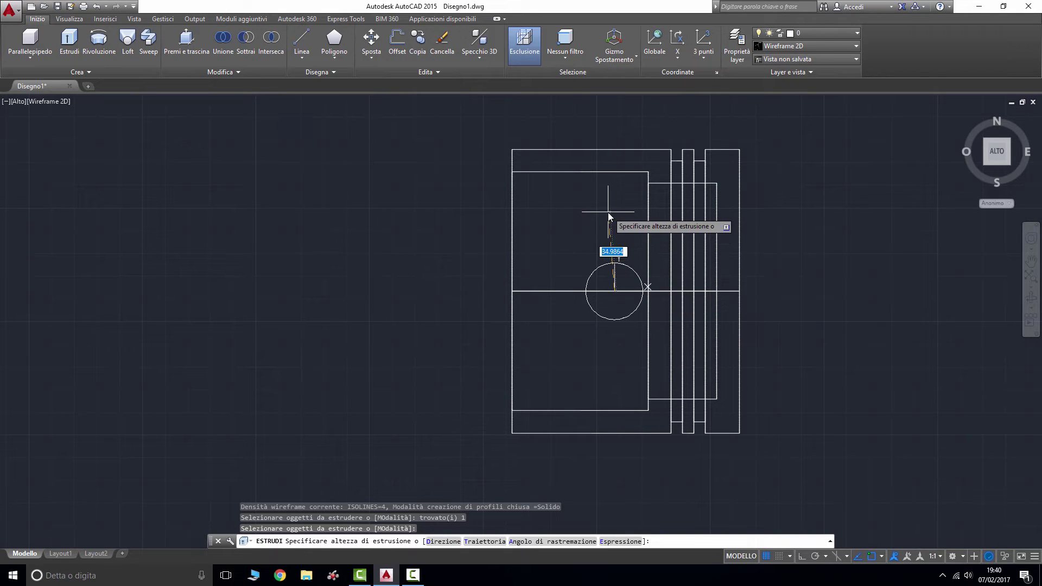
pyautogui.write('400')
pyautogui.press('Return')
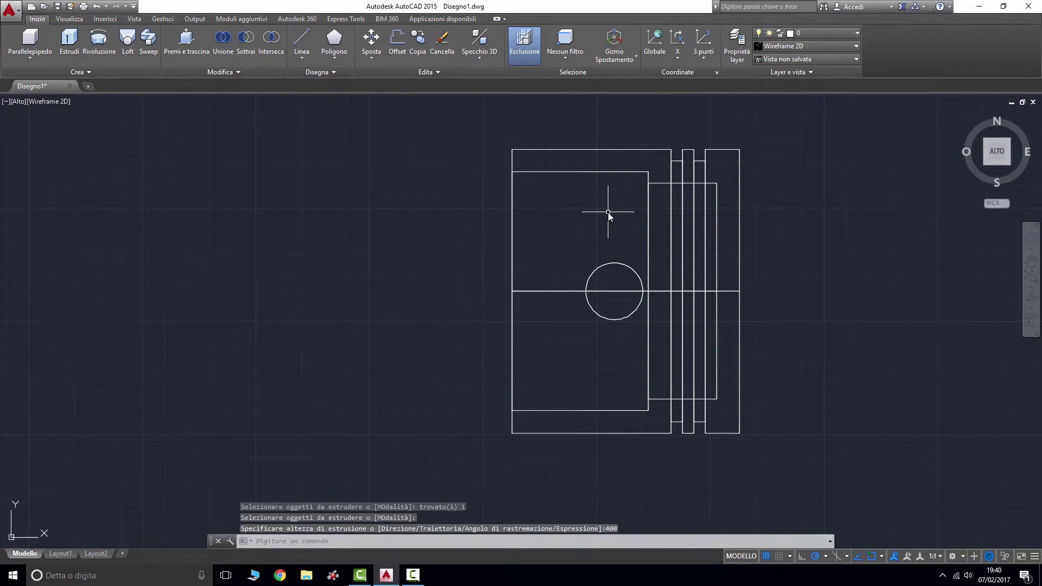
# Subtract the 400-high cylinder from the piston body, then orbit to check the cut holes.
pyautogui.moveTo(1005, 152); pyautogui.dragTo(1004, 125)
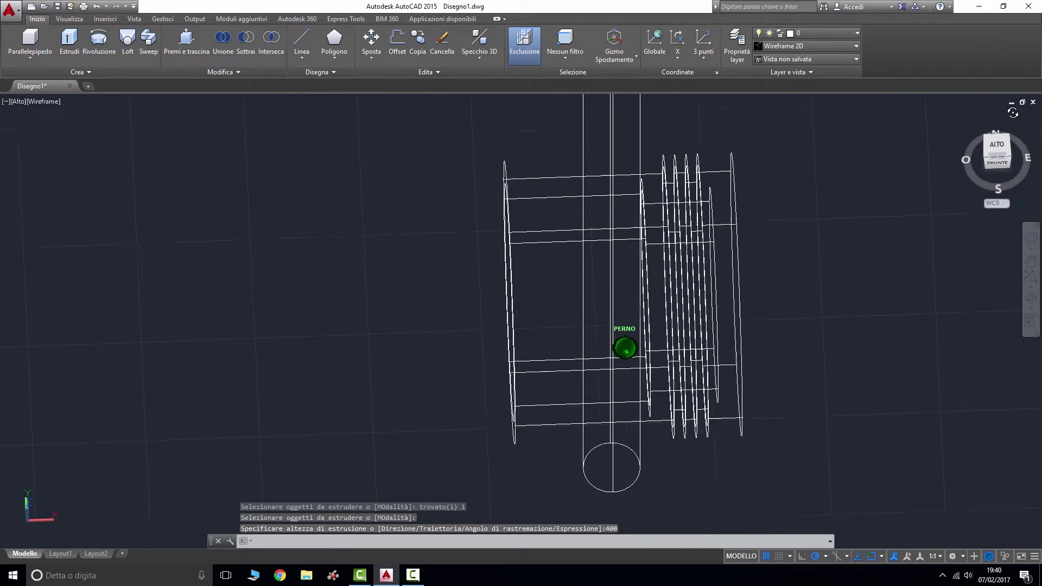
pyautogui.keyDown('shift'); pyautogui.moveTo(1022, 101); pyautogui.dragTo(1031, 112, button='middle'); pyautogui.keyUp('shift')
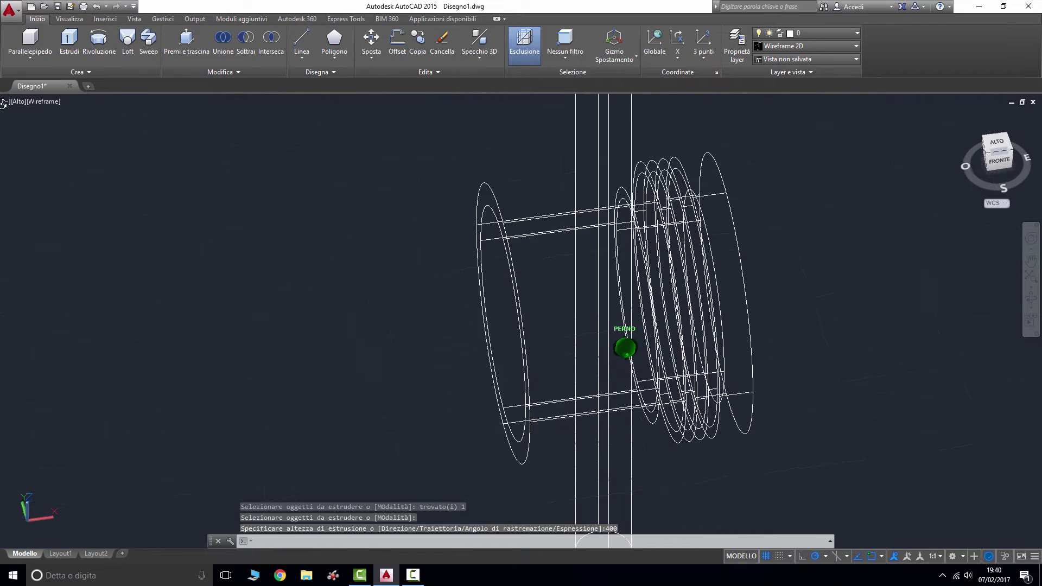
pyautogui.hotkey('ctrl', 'z')
pyautogui.write('SOTTR')
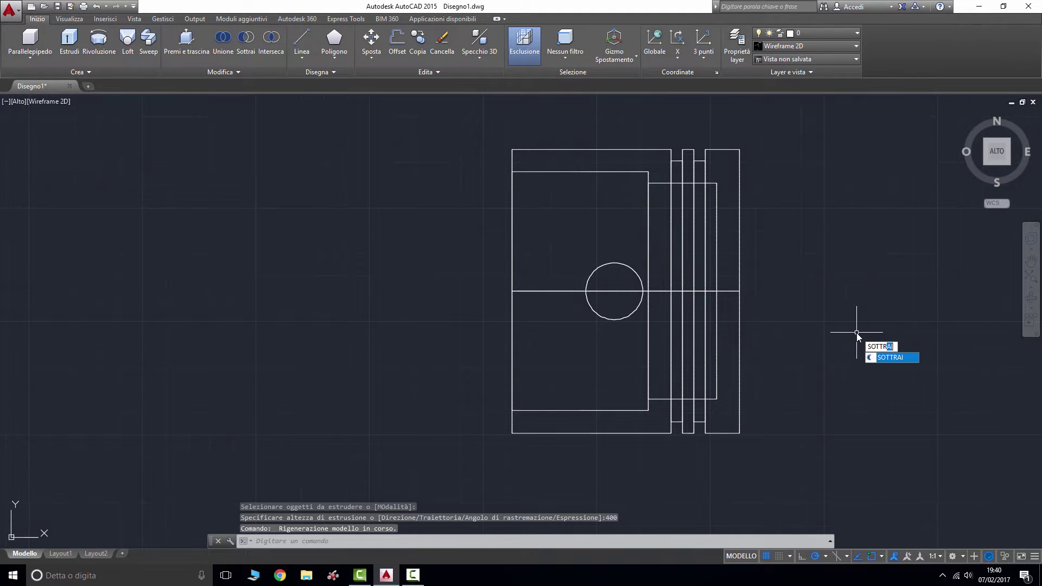
pyautogui.press('Return')
pyautogui.click(633, 172)
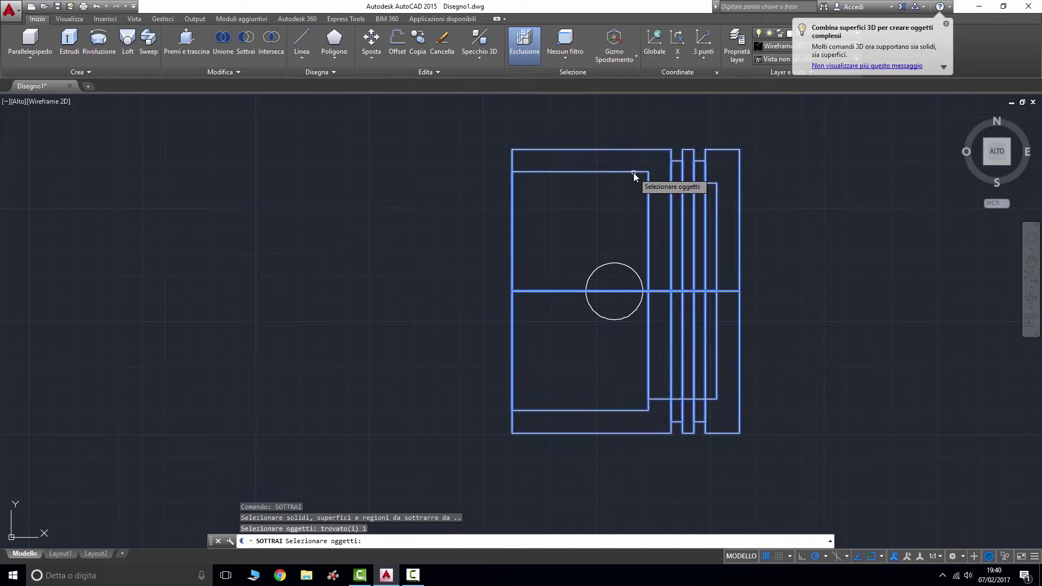
pyautogui.press('Return')
pyautogui.click(617, 265)
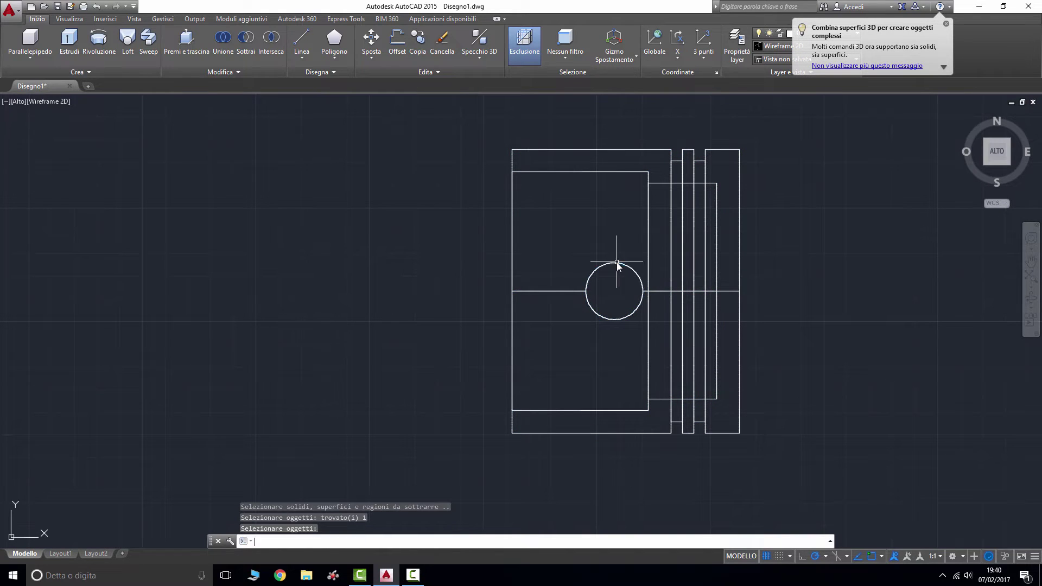
pyautogui.press('Return')
pyautogui.moveTo(1000, 143); pyautogui.dragTo(1020, 102)
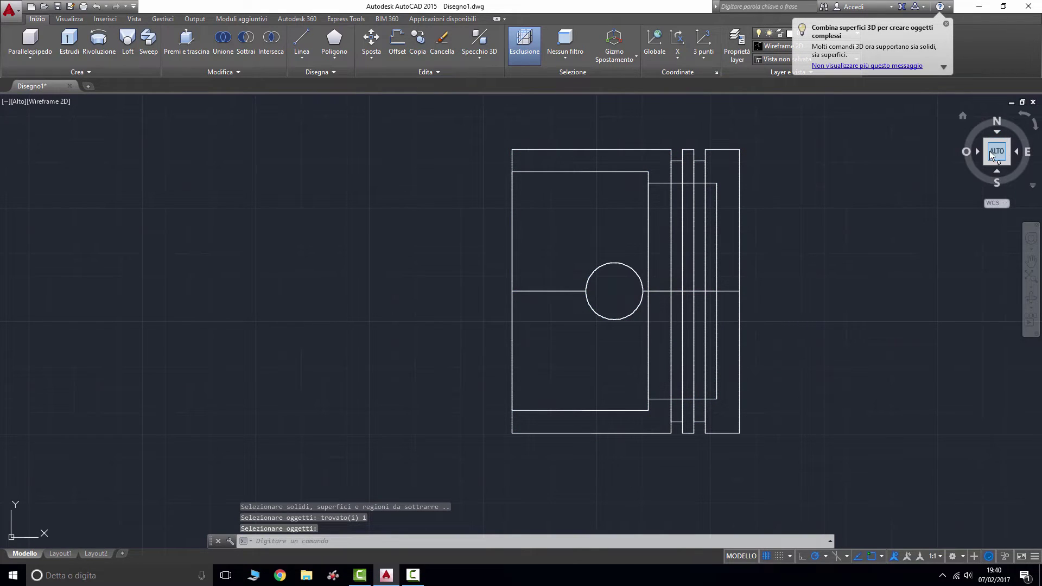
pyautogui.moveTo(1020, 102)
pyautogui.keyDown('shift'); pyautogui.mouseDown(button='middle')
pyautogui.moveTo(1037, 100)
pyautogui.moveTo(1015, 114)
pyautogui.mouseUp(button='middle'); pyautogui.keyUp('shift')
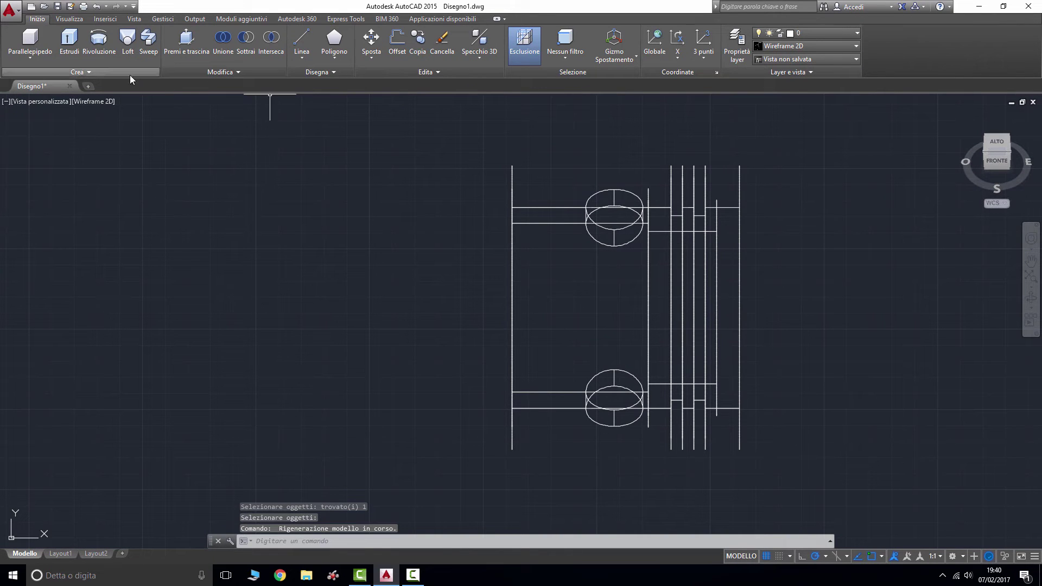
# Shade the piston in the Realistico style, orbit it, then return to the top view.
pyautogui.click(91, 101)
pyautogui.click(122, 165)
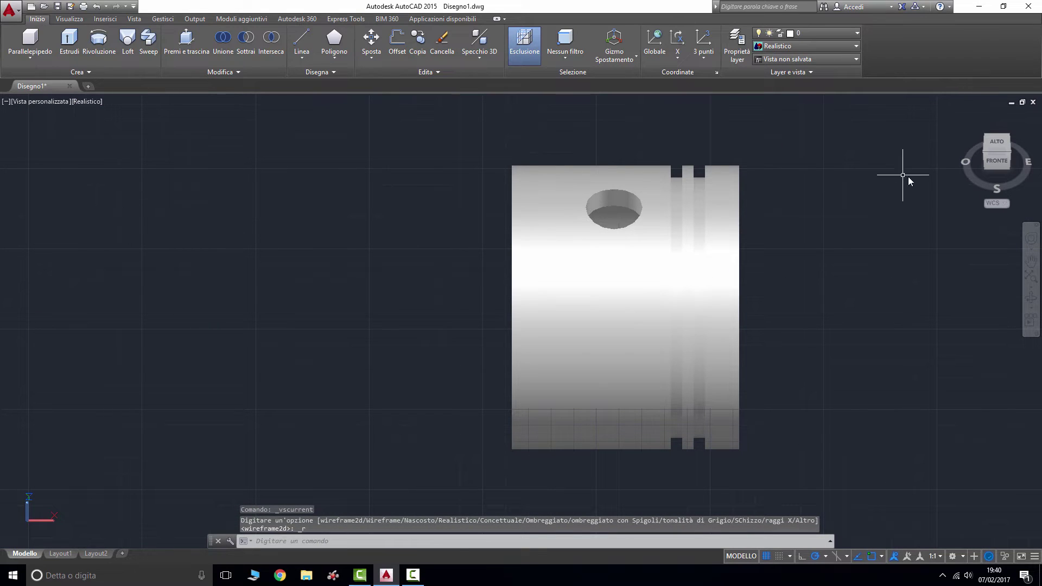
pyautogui.moveTo(996, 154)
pyautogui.moveTo(1009, 183)
pyautogui.keyDown('shift'); pyautogui.mouseDown(button='middle')
pyautogui.moveTo(937, 171)
pyautogui.moveTo(1019, 162)
pyautogui.moveTo(1006, 173)
pyautogui.mouseUp(button='middle'); pyautogui.keyUp('shift')
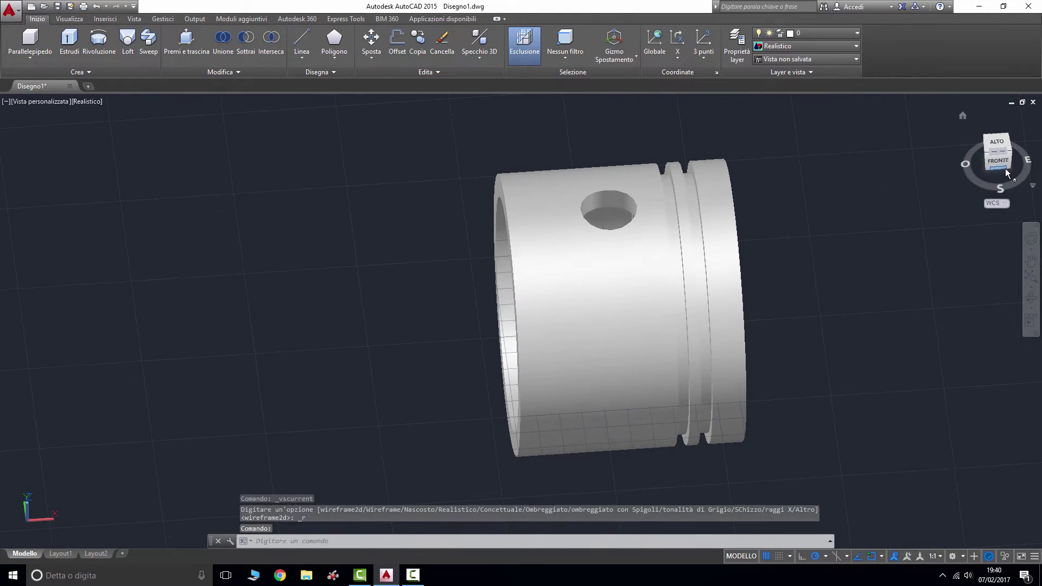
pyautogui.click(996, 144)
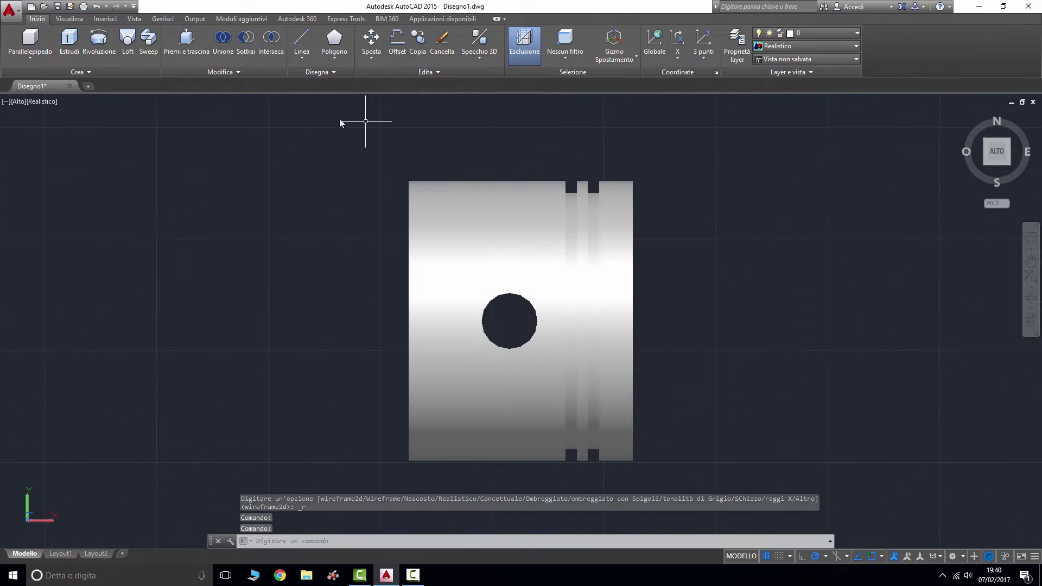
# Switch the piston back to Wireframe 2D and orbit it to an oblique angle.
pyautogui.click(41, 102)
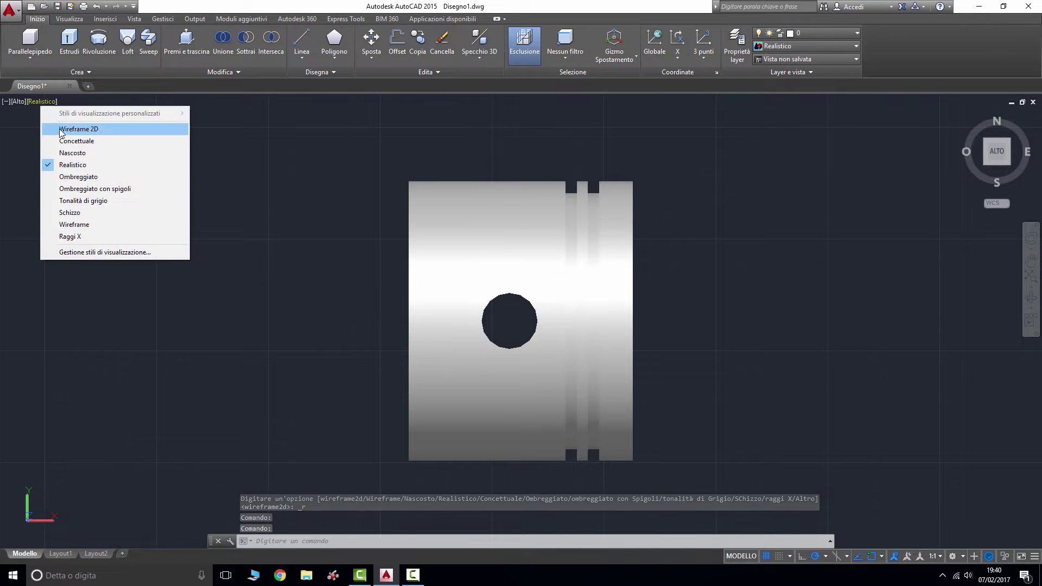
pyautogui.click(62, 130)
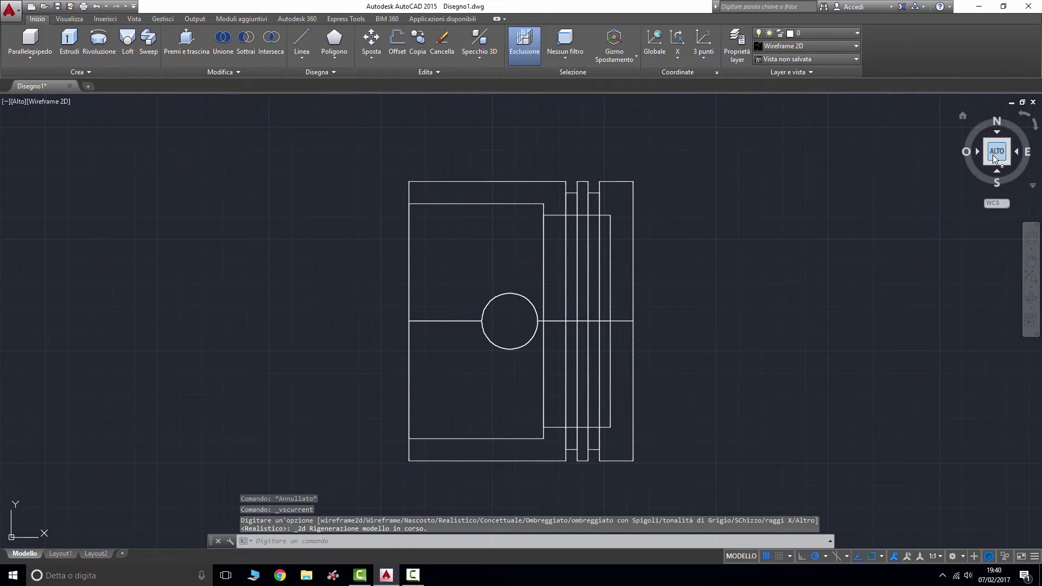
pyautogui.keyDown('shift'); pyautogui.moveTo(992, 155); pyautogui.dragTo(1001, 168, button='middle'); pyautogui.keyUp('shift')
pyautogui.moveTo(8, 114)
pyautogui.keyDown('shift'); pyautogui.mouseDown(button='middle')
pyautogui.moveTo(33, 119)
pyautogui.moveTo(30, 144)
pyautogui.moveTo(1, 170)
pyautogui.mouseUp(button='middle'); pyautogui.keyUp('shift')
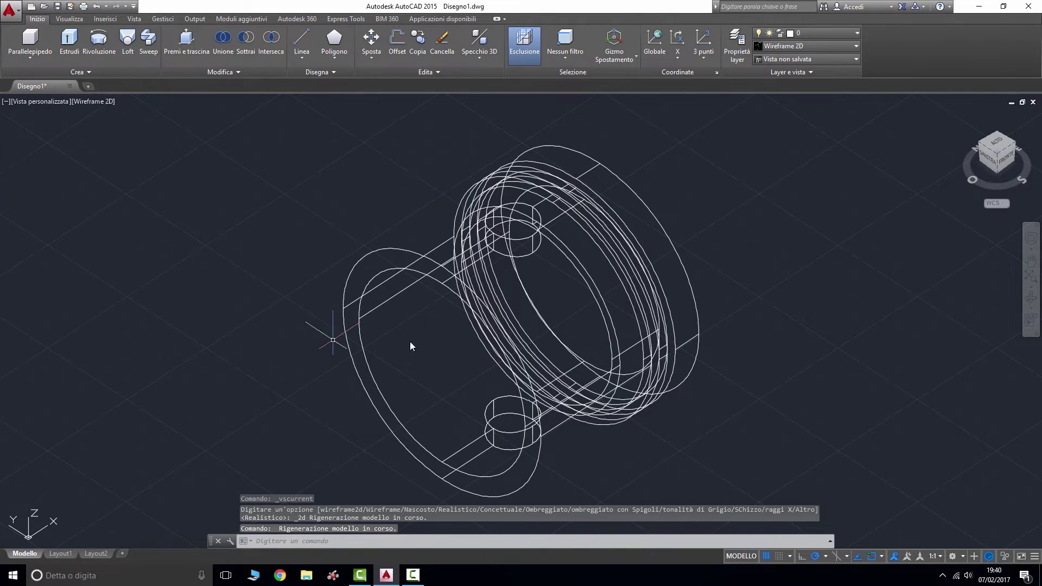
# Draw a line from the top pin boss past the rim at 270°, then 2.5 units up along +Z.
pyautogui.write('l')
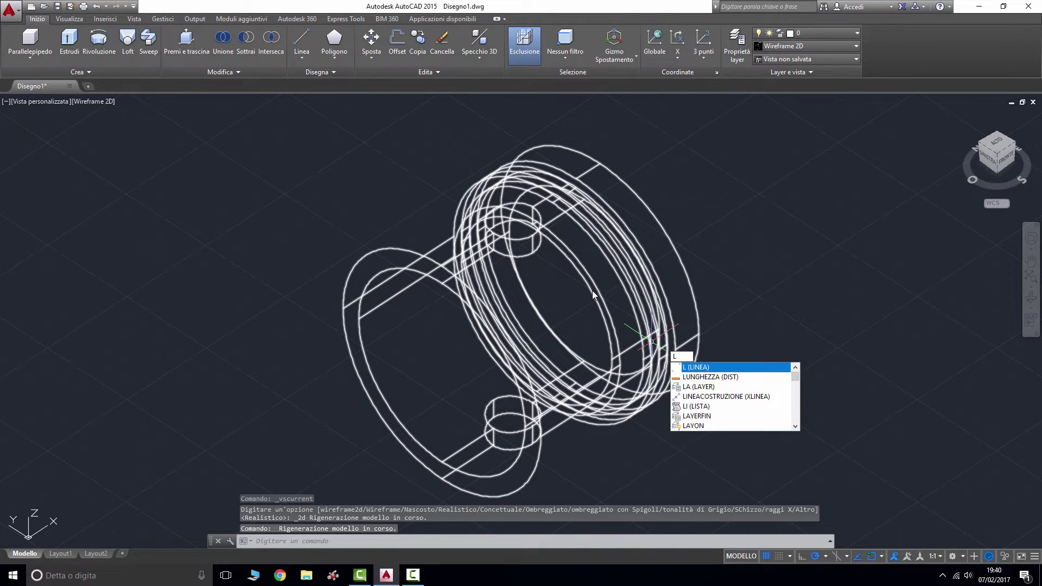
pyautogui.press('Return')
pyautogui.scroll(3, 584, 279)
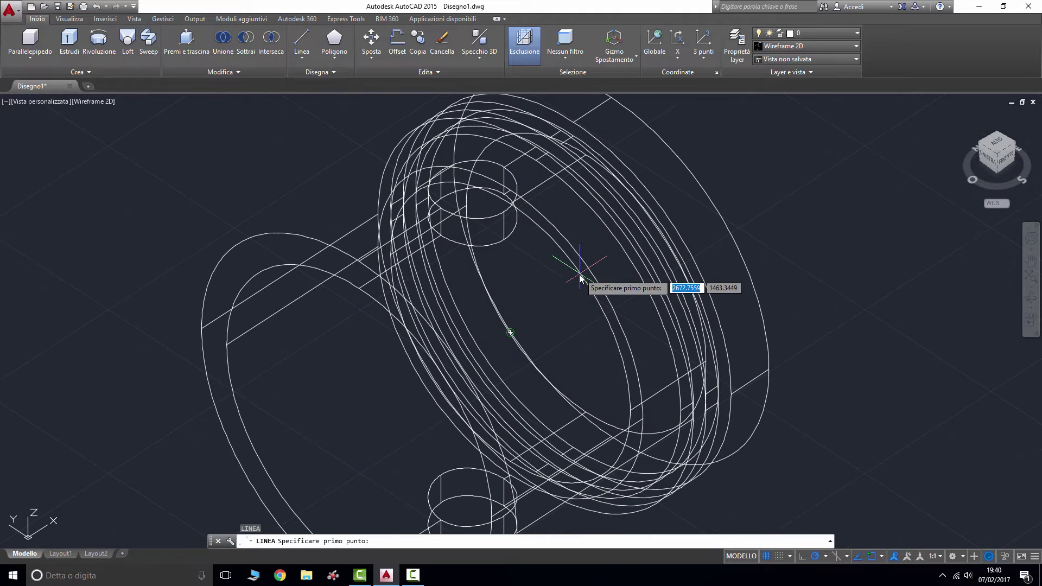
pyautogui.click(505, 215)
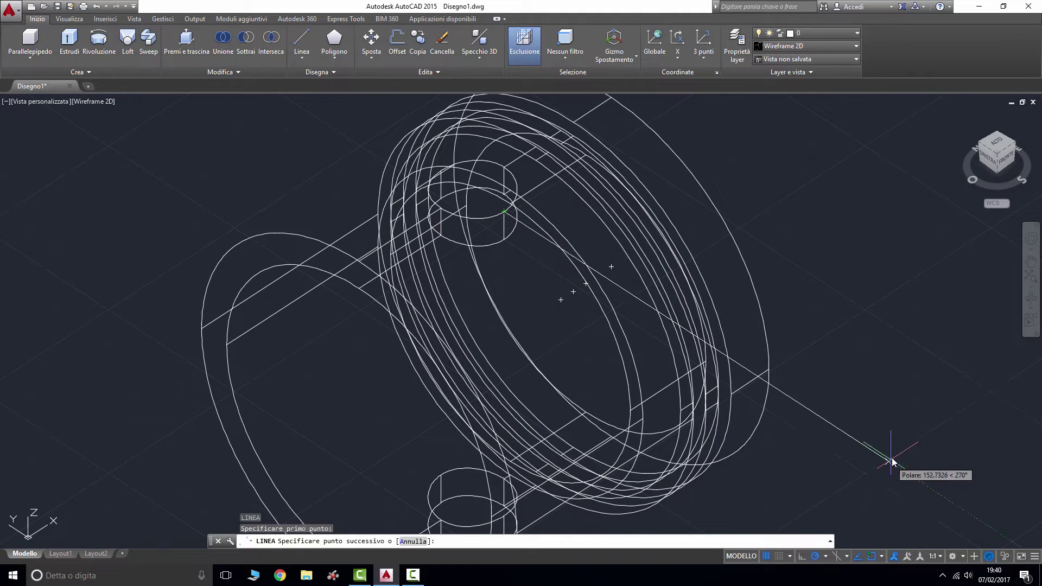
pyautogui.click(791, 399)
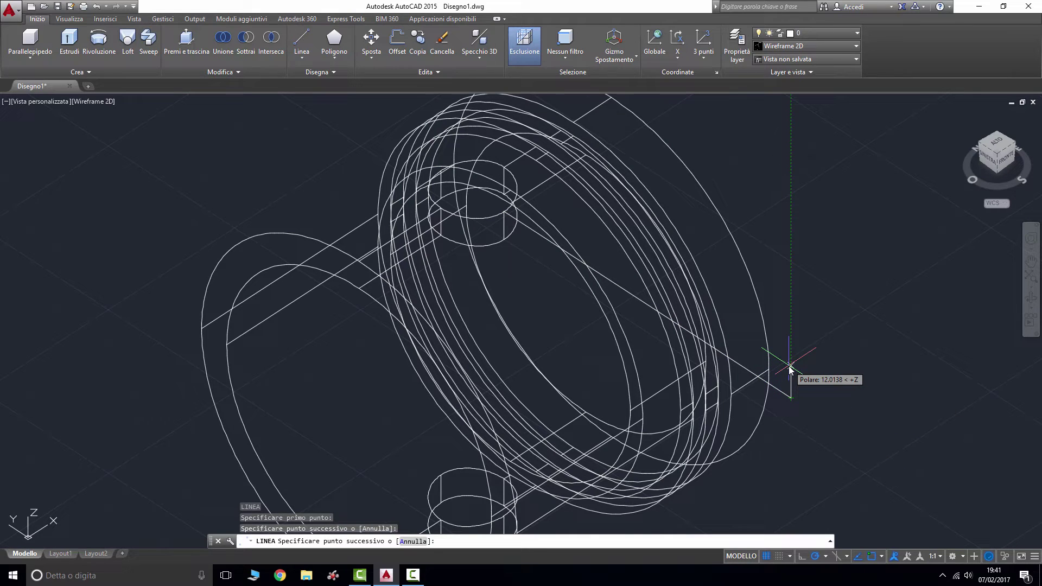
pyautogui.write('2.5')
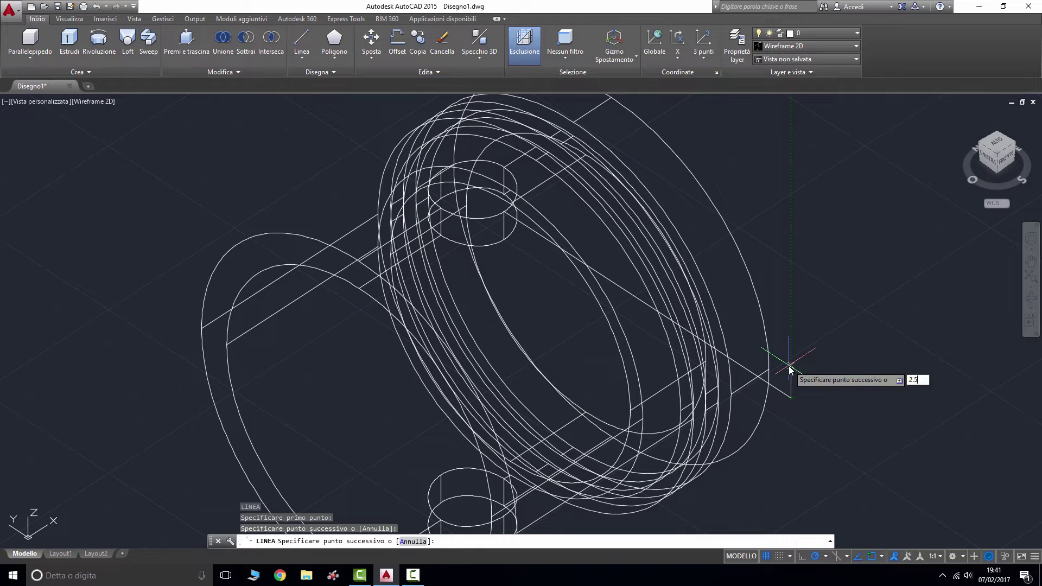
pyautogui.press('Return')
pyautogui.press('Escape')
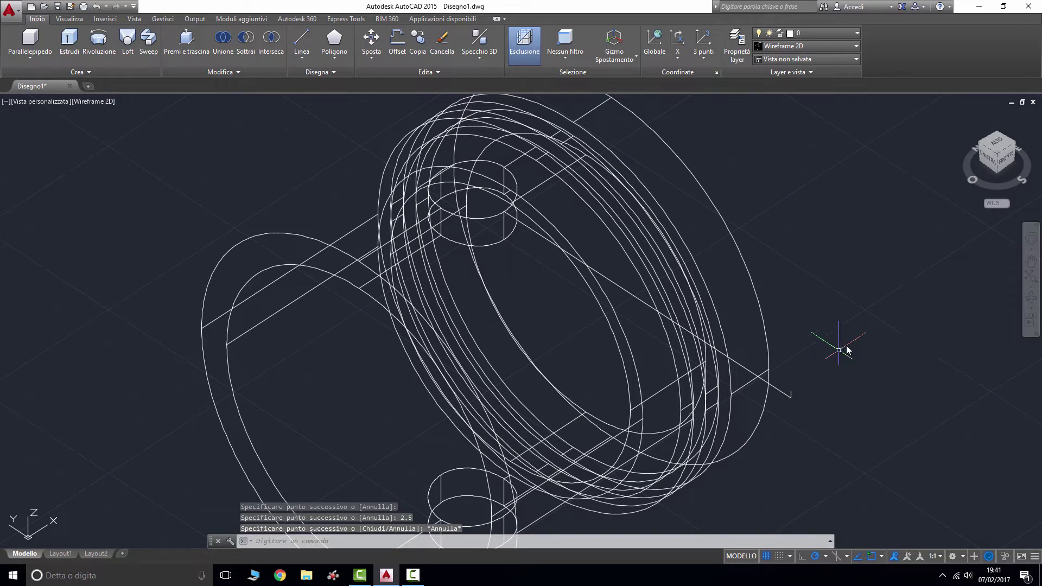
pyautogui.moveTo(987, 158)
pyautogui.mouseDown()
pyautogui.moveTo(4, 142)
pyautogui.moveTo(28, 121)
pyautogui.moveTo(38, 146)
pyautogui.moveTo(985, 158)
pyautogui.mouseUp()
# Window-select and delete the 2.5-unit upward tick.
pyautogui.scroll(3, 826, 412)
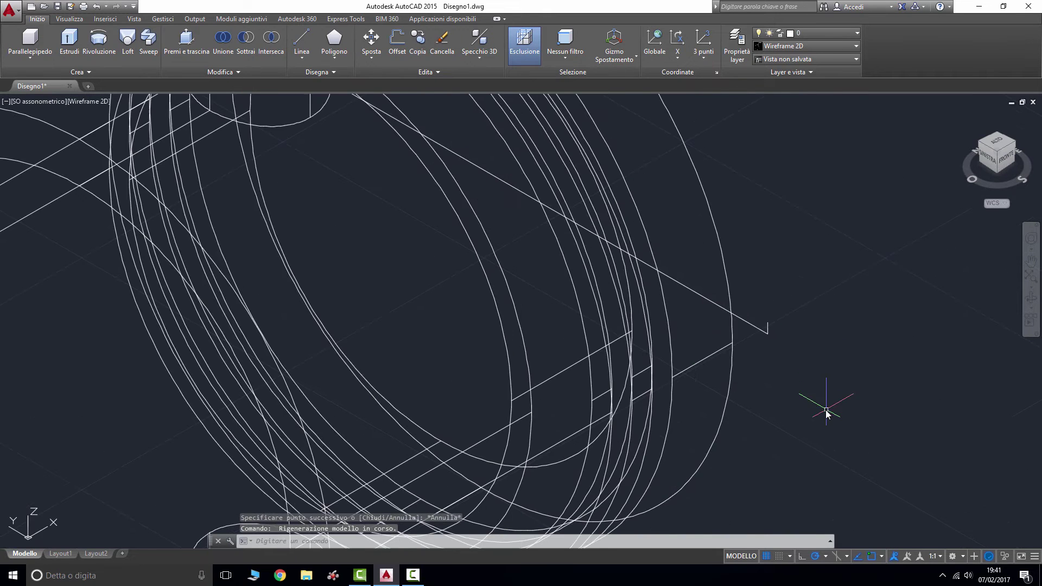
pyautogui.click(771, 333)
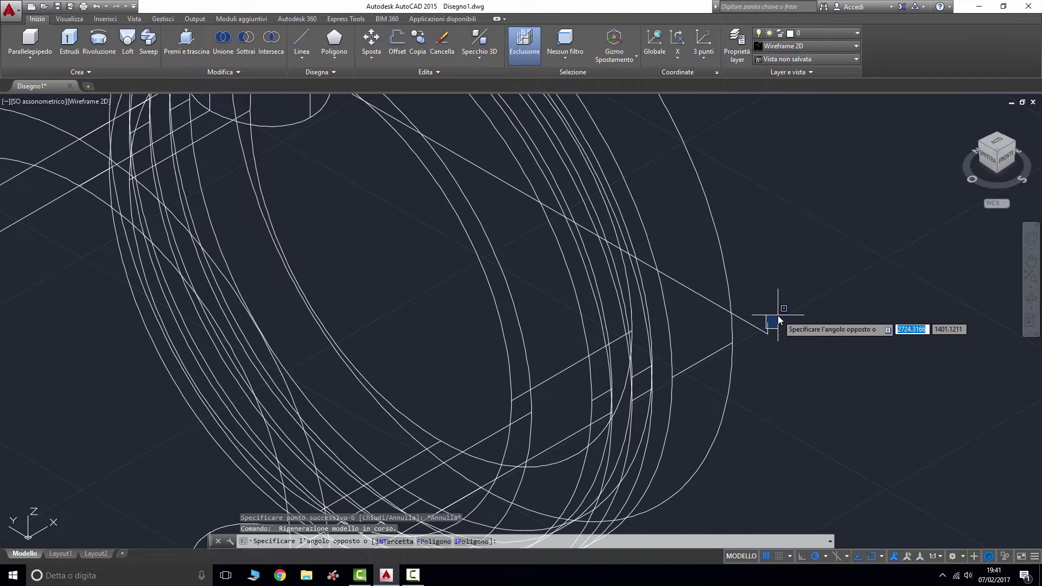
pyautogui.click(774, 322)
pyautogui.click(811, 335)
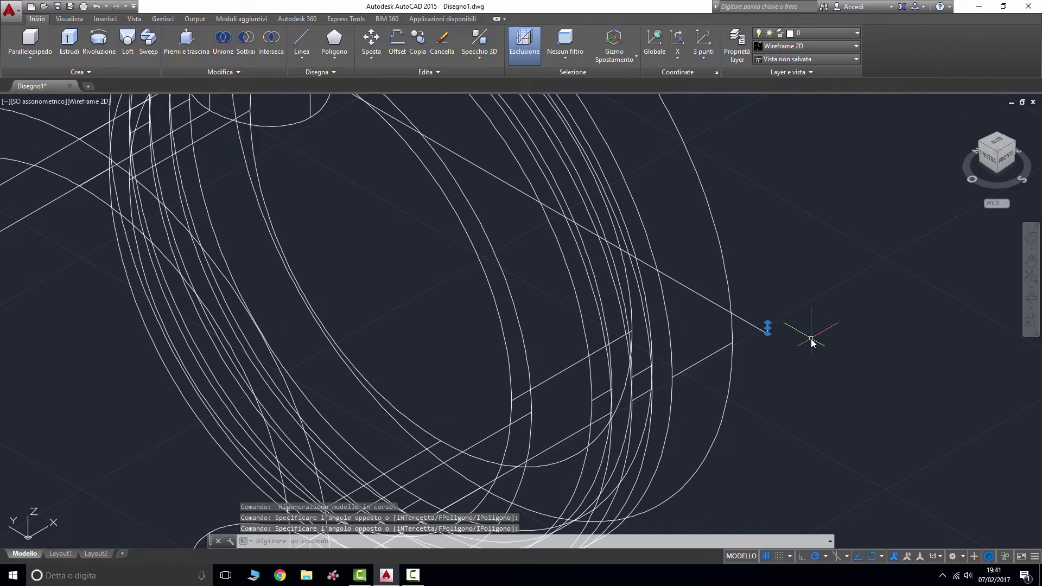
pyautogui.press('Delete')
# Draw a 6.25-unit line at 0° from the helper line's outer endpoint.
pyautogui.write('l')
pyautogui.press('Return')
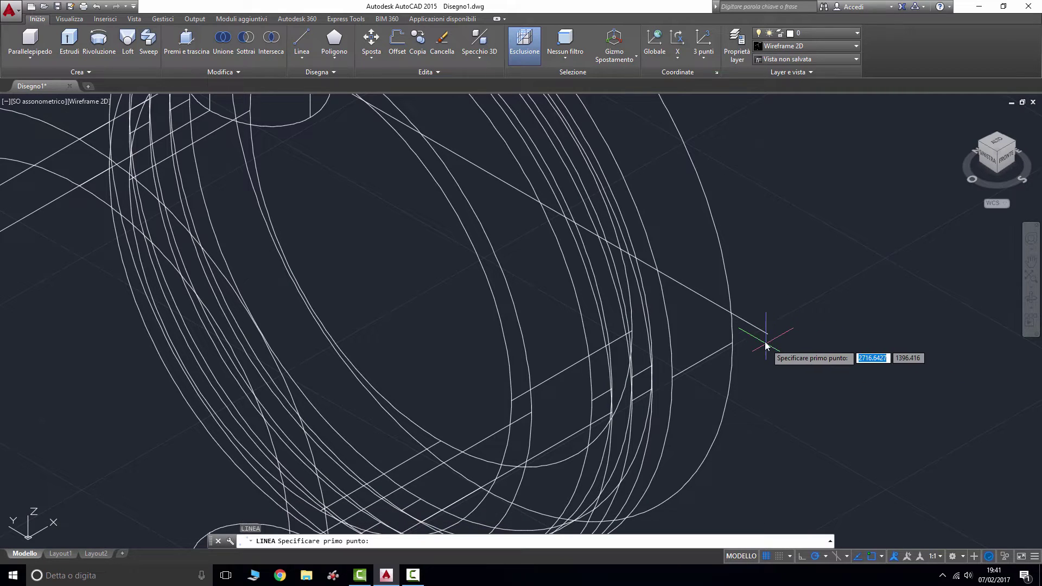
pyautogui.click(767, 333)
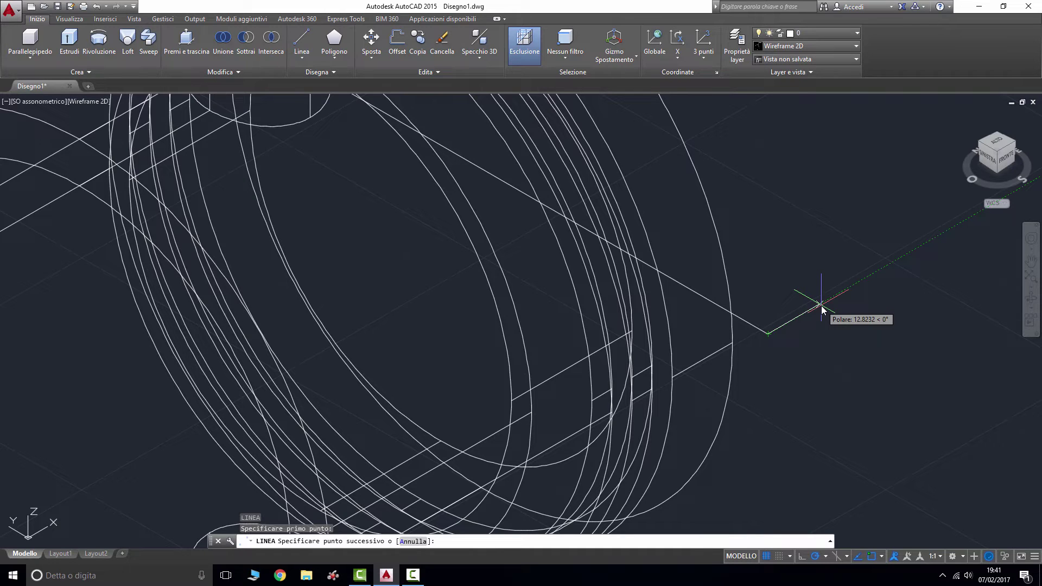
pyautogui.write('6.25')
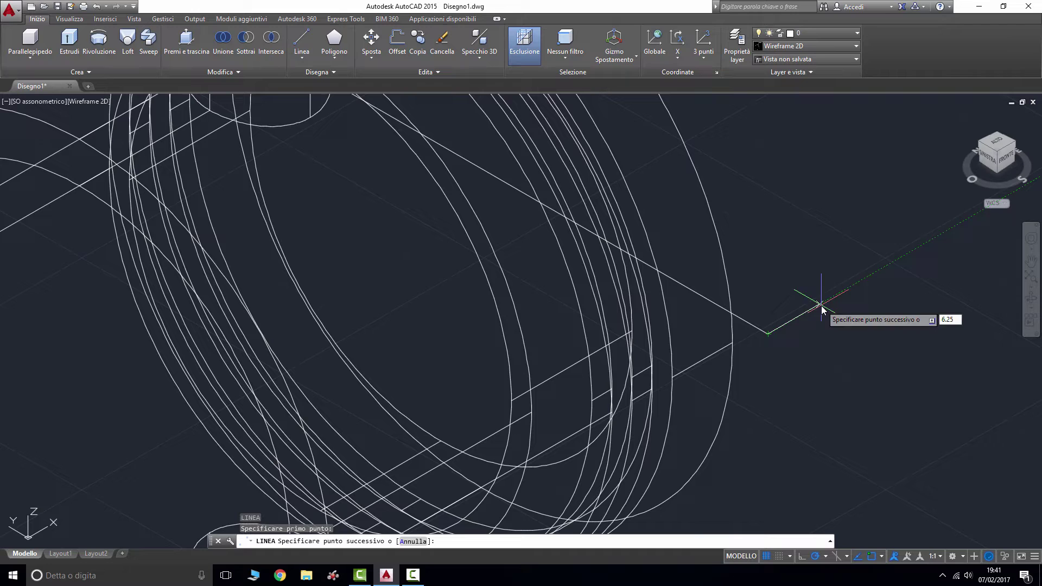
pyautogui.press('Return')
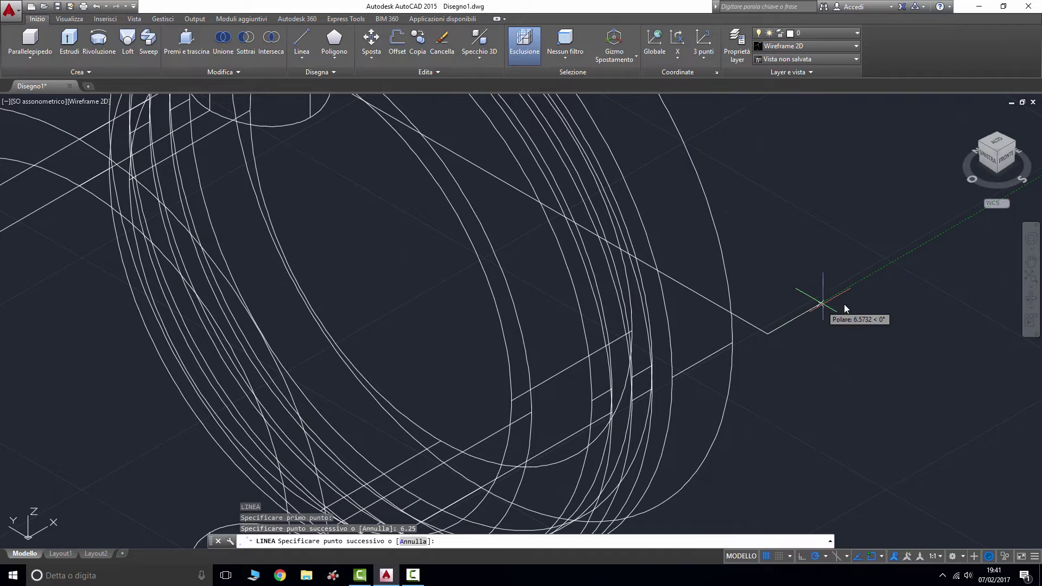
pyautogui.scroll(-5, 870, 373)
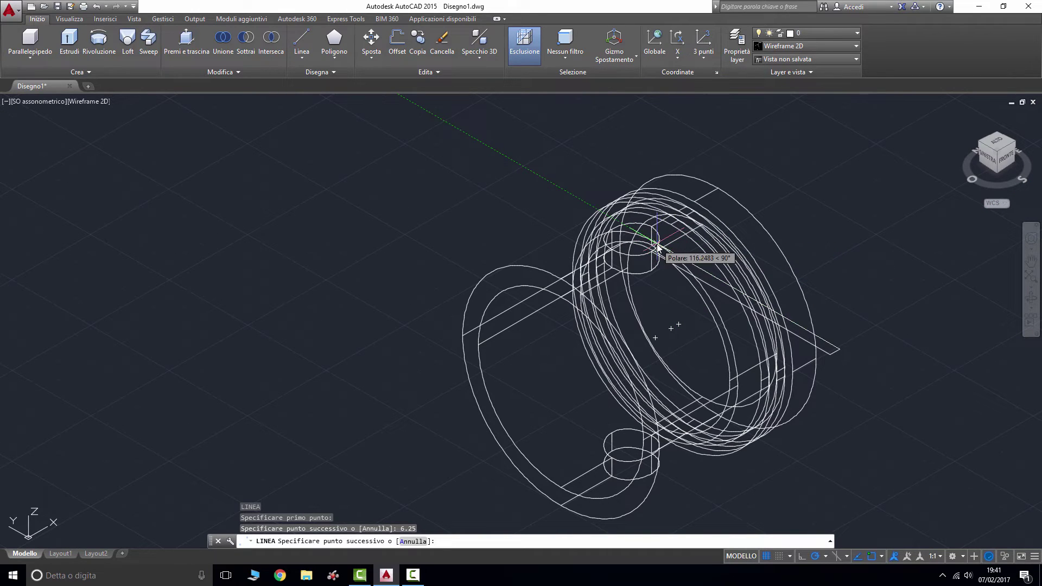
pyautogui.press('Escape')
pyautogui.scroll(2, 645, 239)
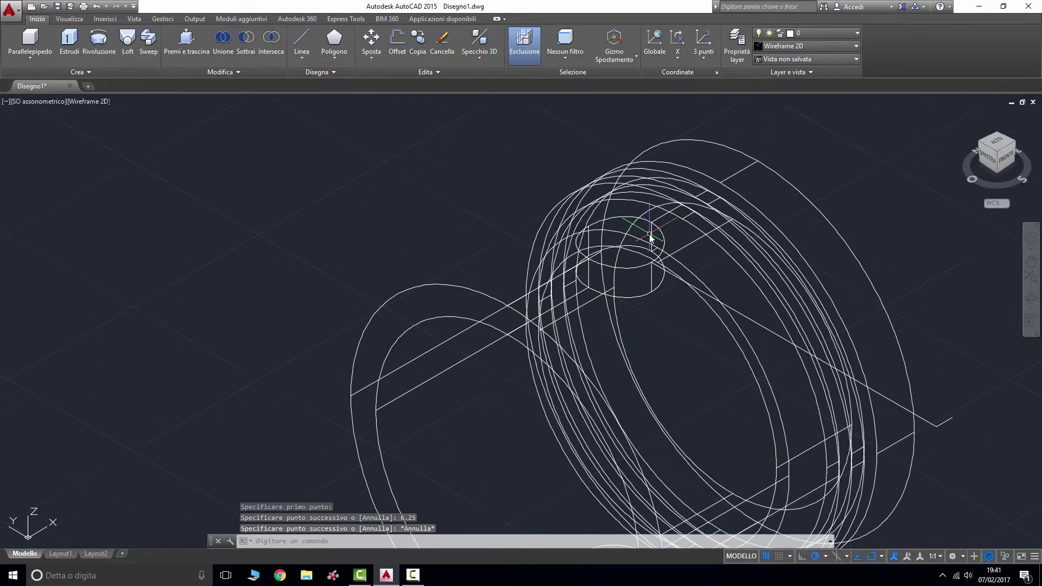
pyautogui.scroll(3, 651, 242)
pyautogui.scroll(3, 654, 250)
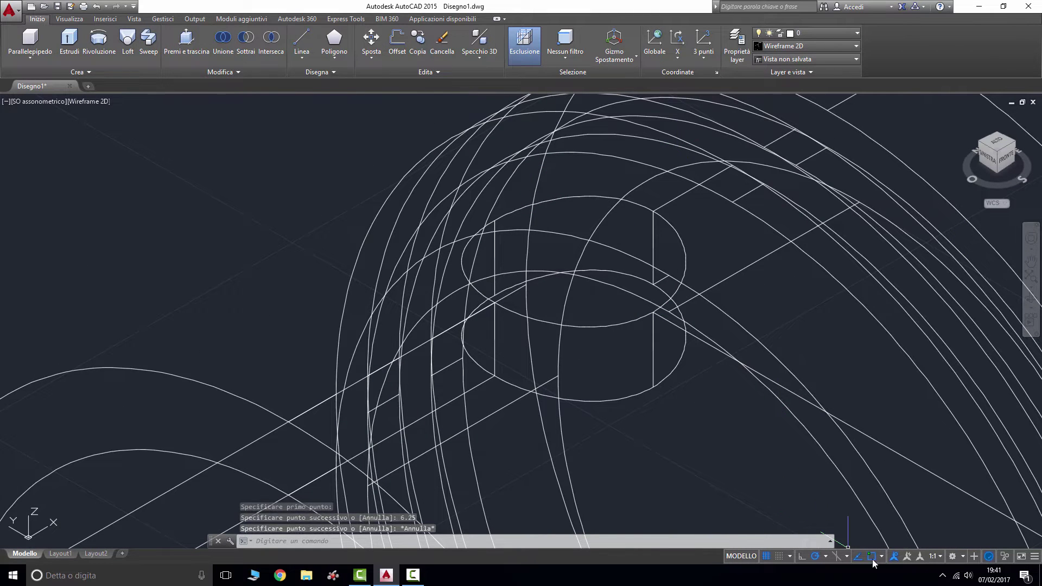
# Switch to the Disegno e annotazione workspace and start a linear dimension across the pin boss, then cancel it.
pyautogui.click(961, 557)
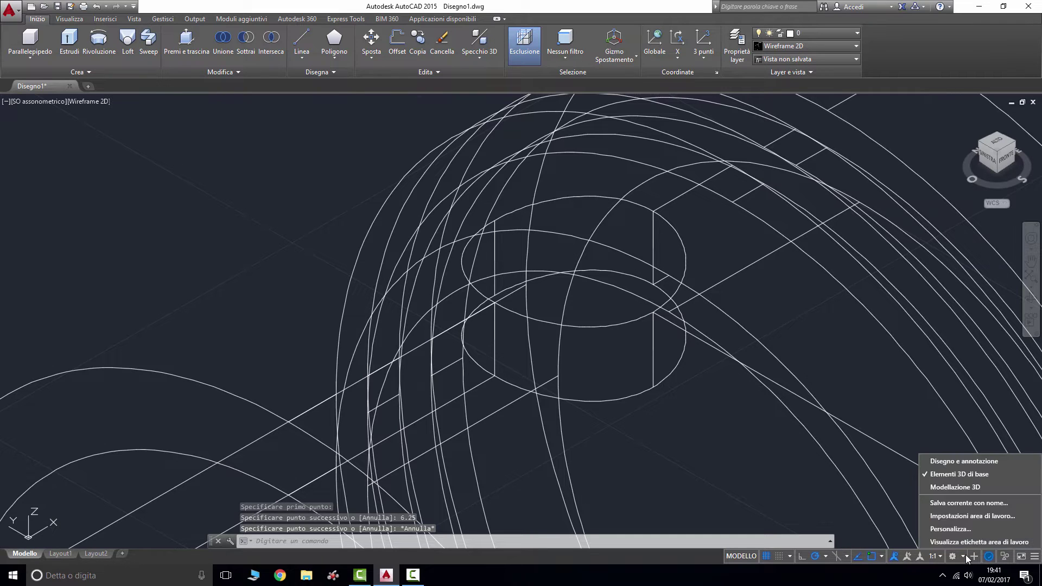
pyautogui.click(966, 461)
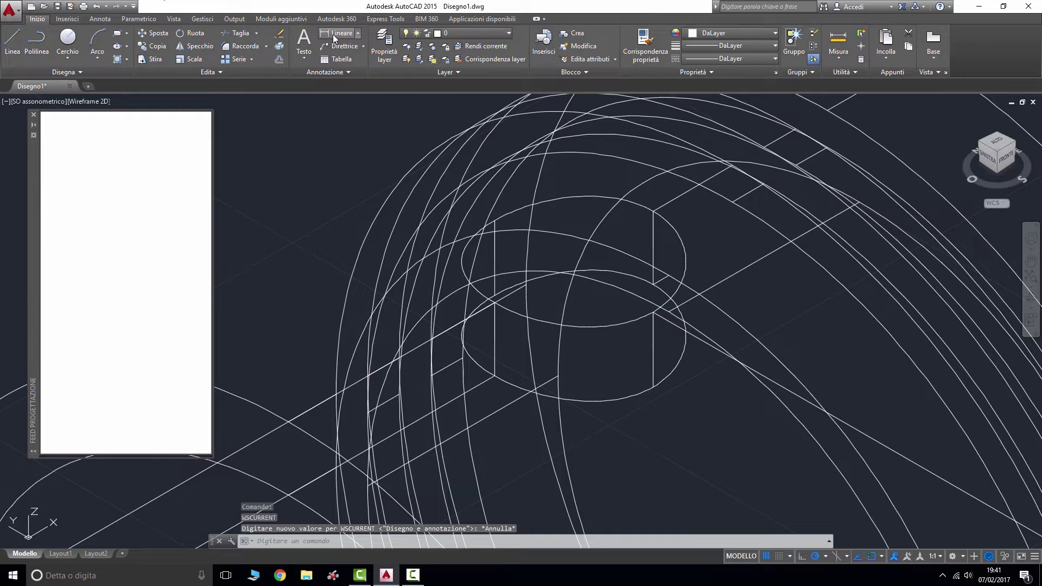
pyautogui.click(334, 36)
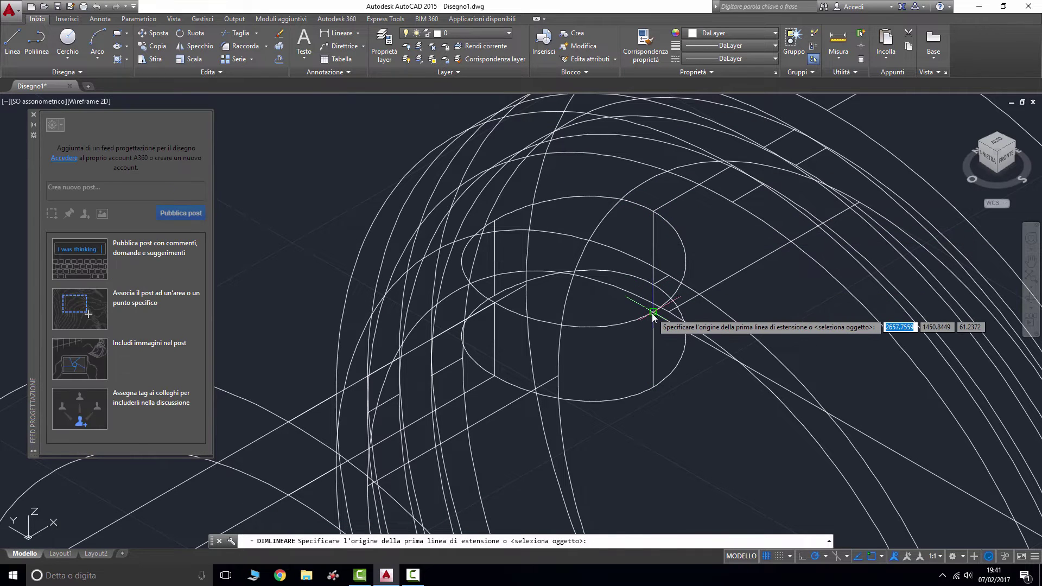
pyautogui.click(653, 312)
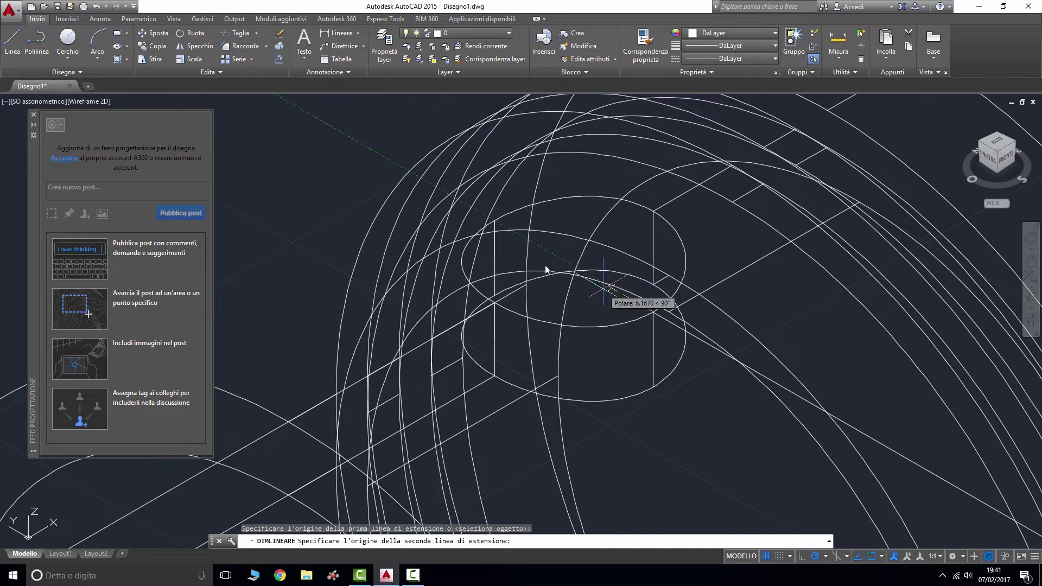
pyautogui.click(495, 221)
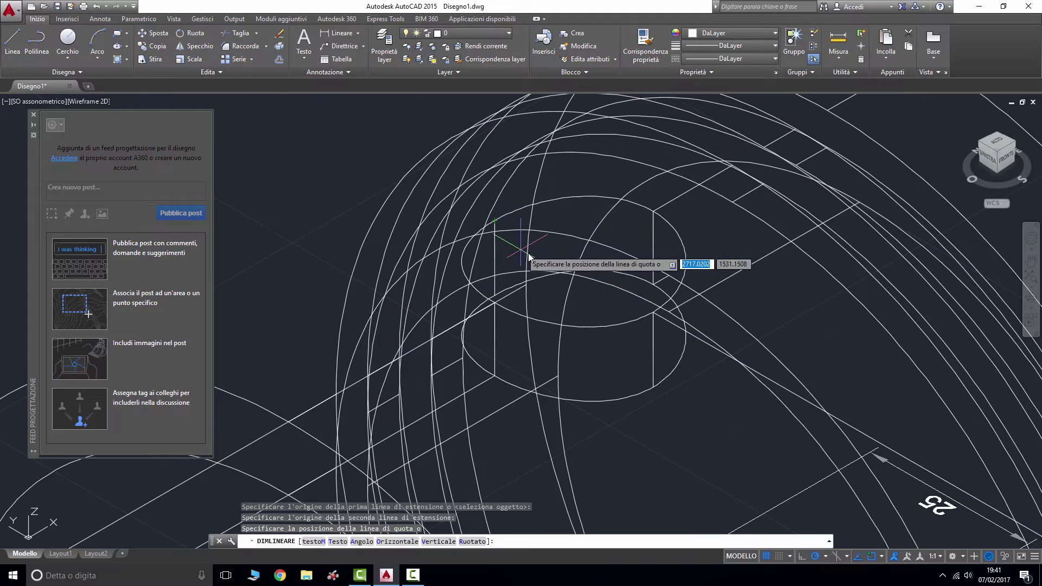
pyautogui.press('Escape')
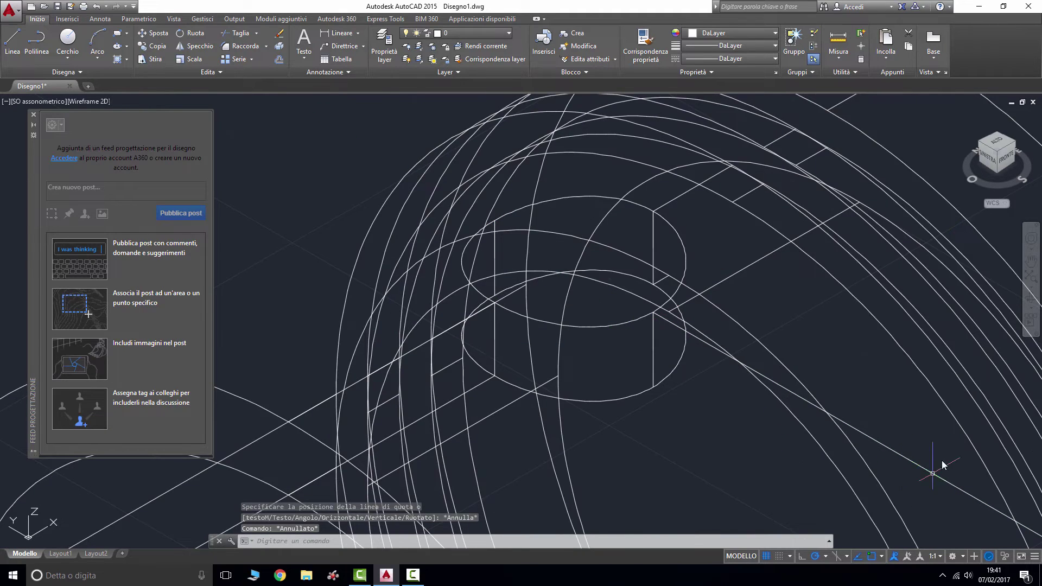
# Close the Feed panel, return to the Elementi 3D di base workspace, and select the short end segment.
pyautogui.scroll(-3, 930, 453)
pyautogui.moveTo(896, 425)
pyautogui.mouseDown(button='middle')
pyautogui.moveTo(872, 401)
pyautogui.moveTo(575, 220)
pyautogui.mouseUp(button='middle')
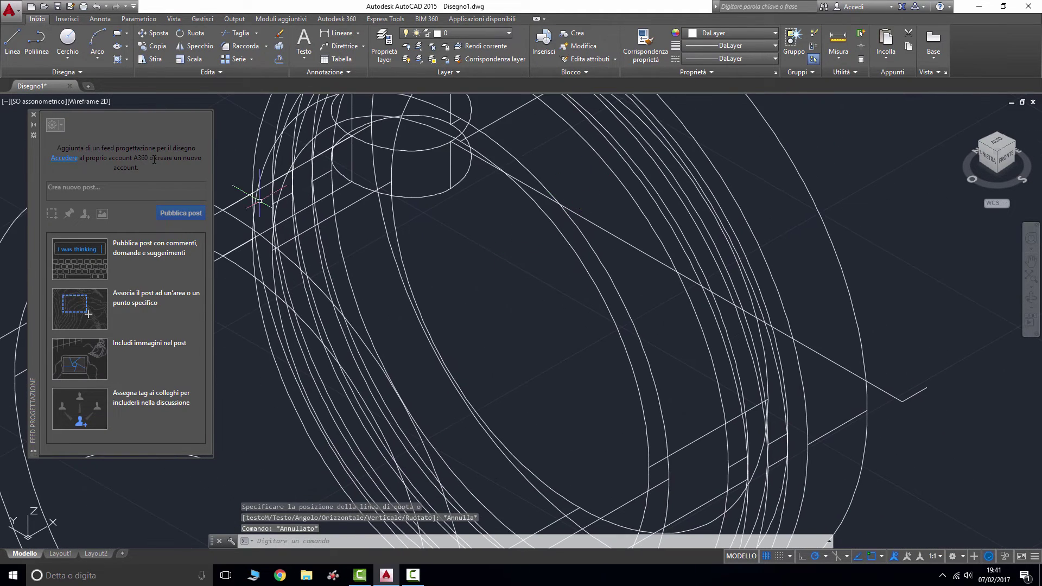
pyautogui.click(34, 115)
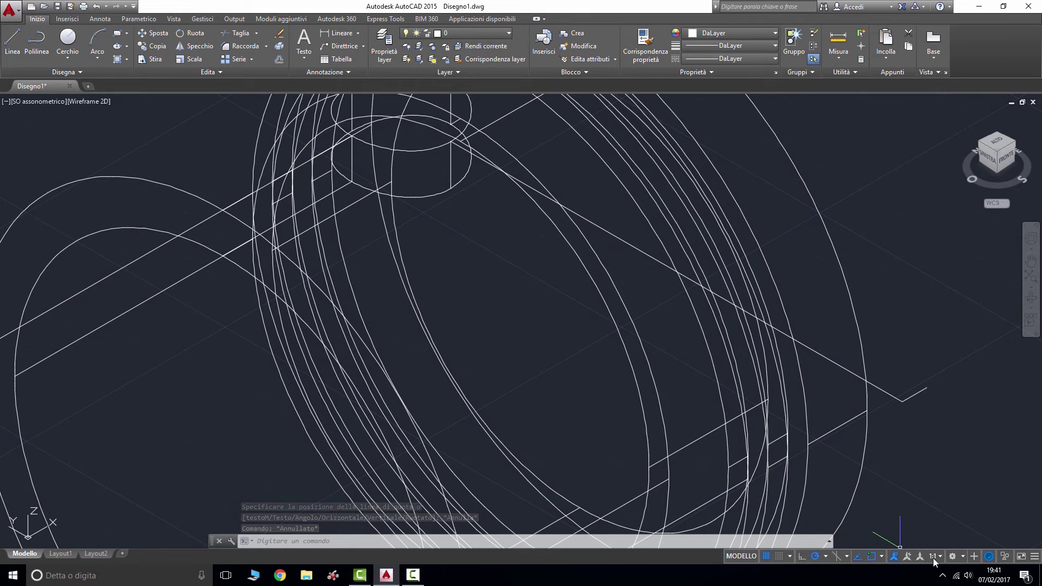
pyautogui.click(960, 559)
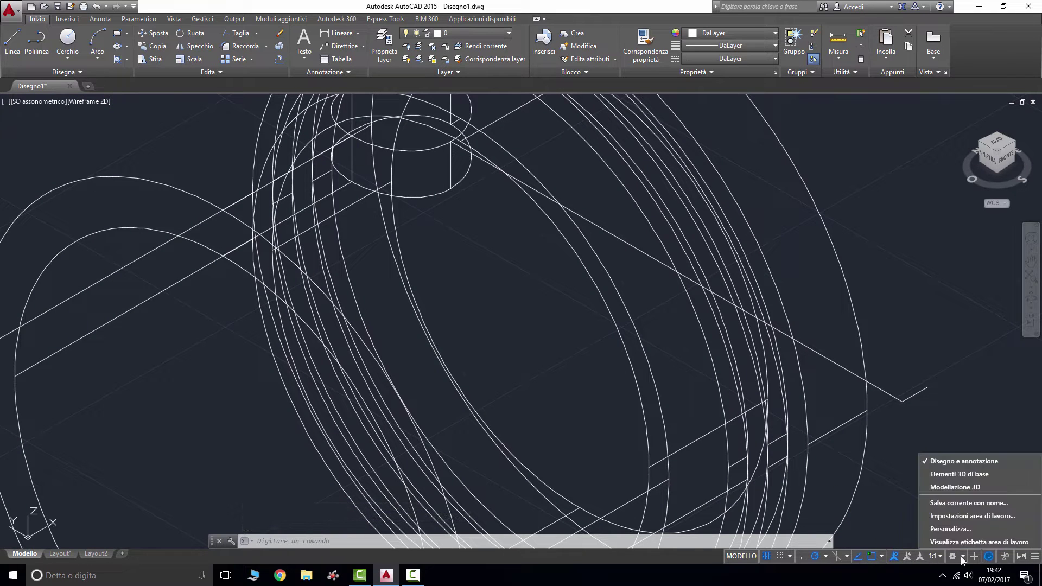
pyautogui.click(955, 473)
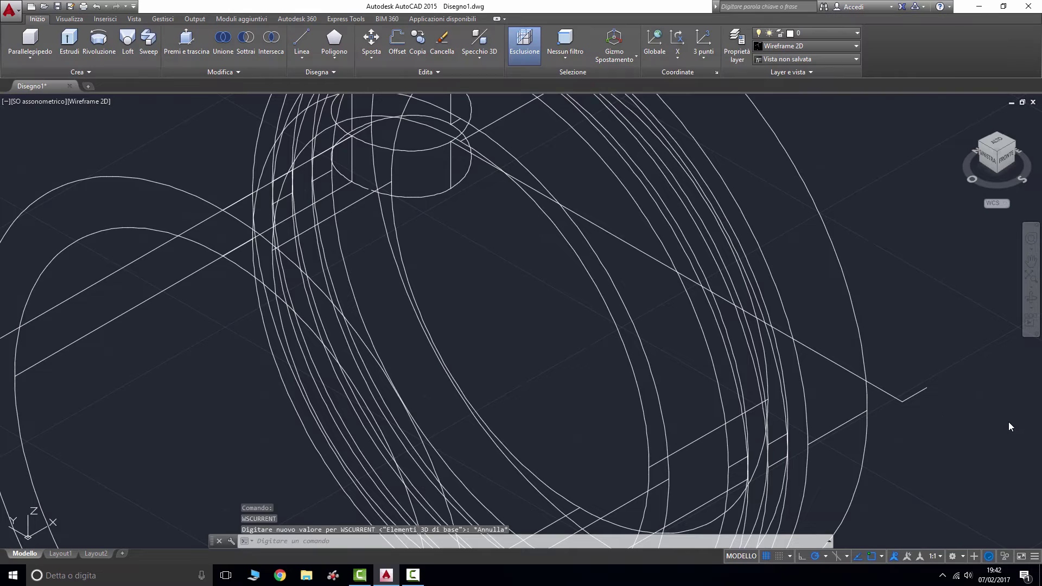
pyautogui.click(922, 393)
# Delete the short end segment and draw a 12.5-unit line from the helper line's end.
pyautogui.press('Delete')
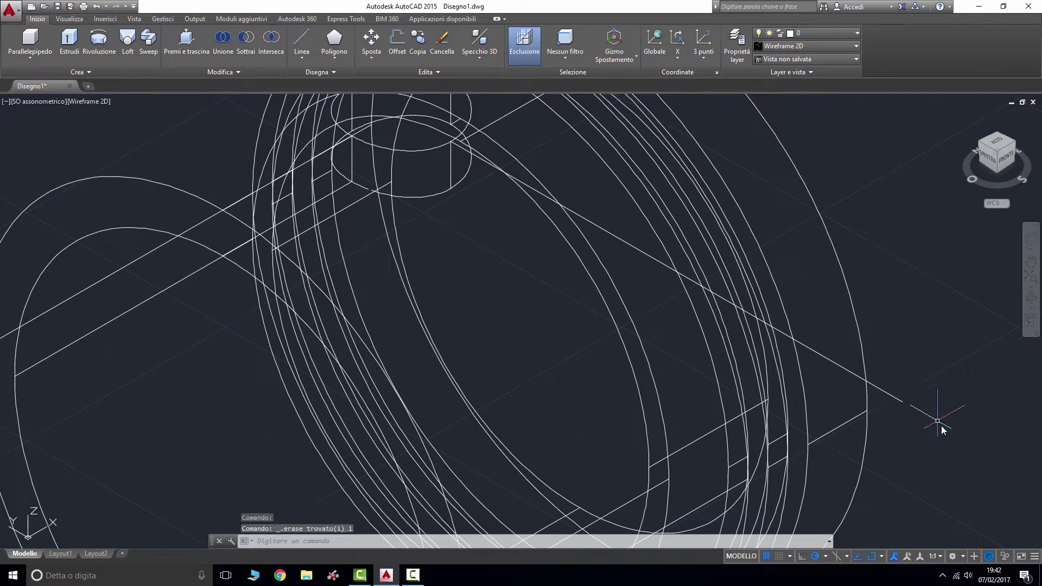
pyautogui.write('l')
pyautogui.press('Return')
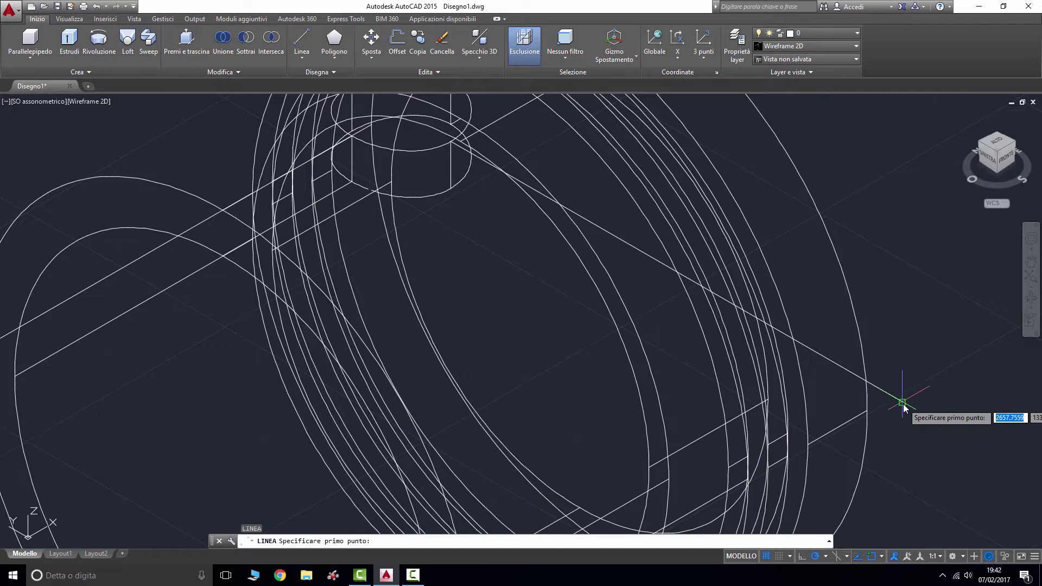
pyautogui.click(901, 402)
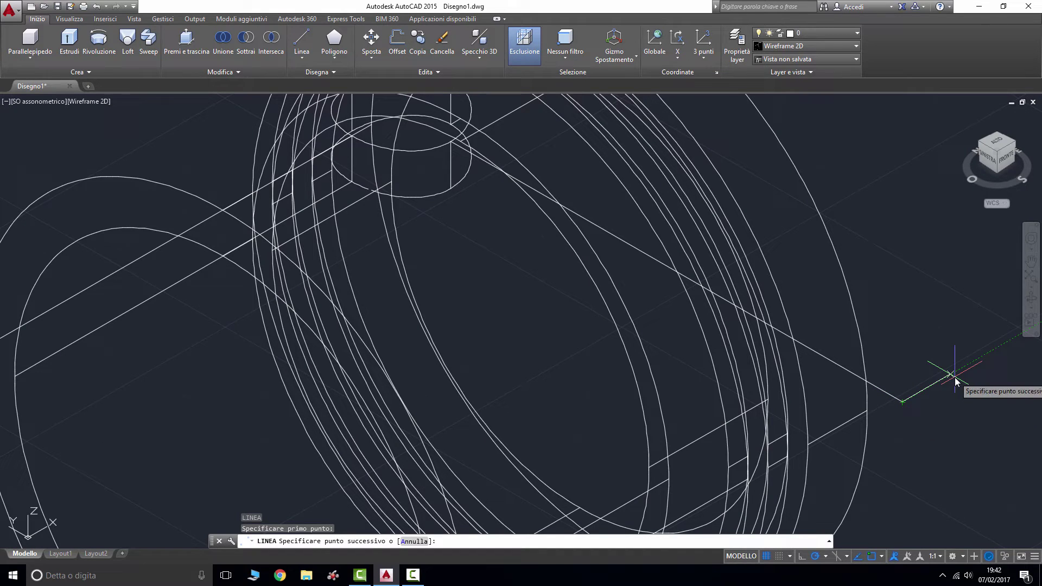
pyautogui.write('12.5')
pyautogui.press('Return')
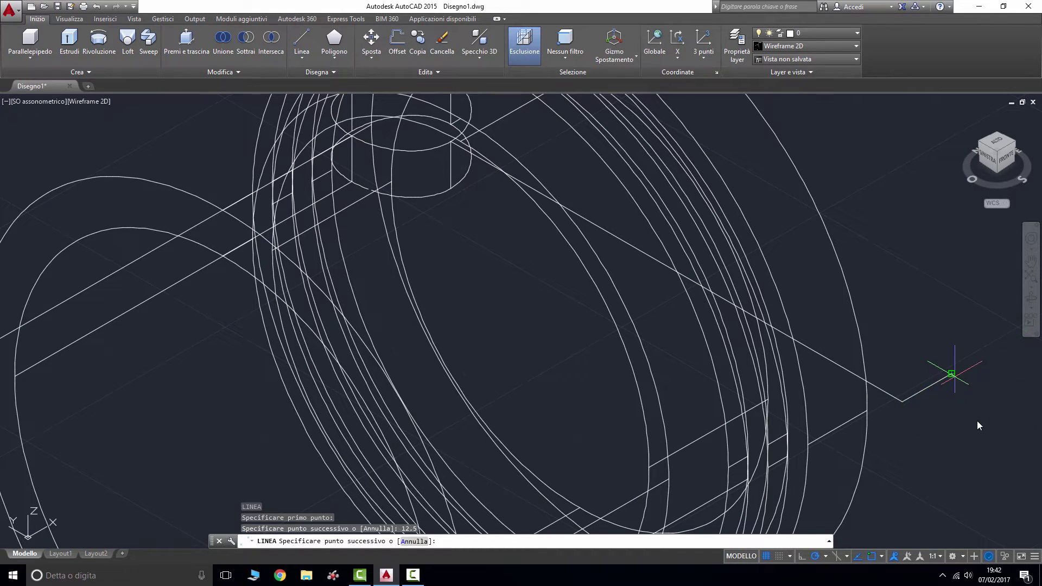
# Continue the line with 50, 25 and 50-unit edges to form the 50 by 25 rectangle.
pyautogui.moveTo(973, 435); pyautogui.dragTo(827, 328, button='middle')
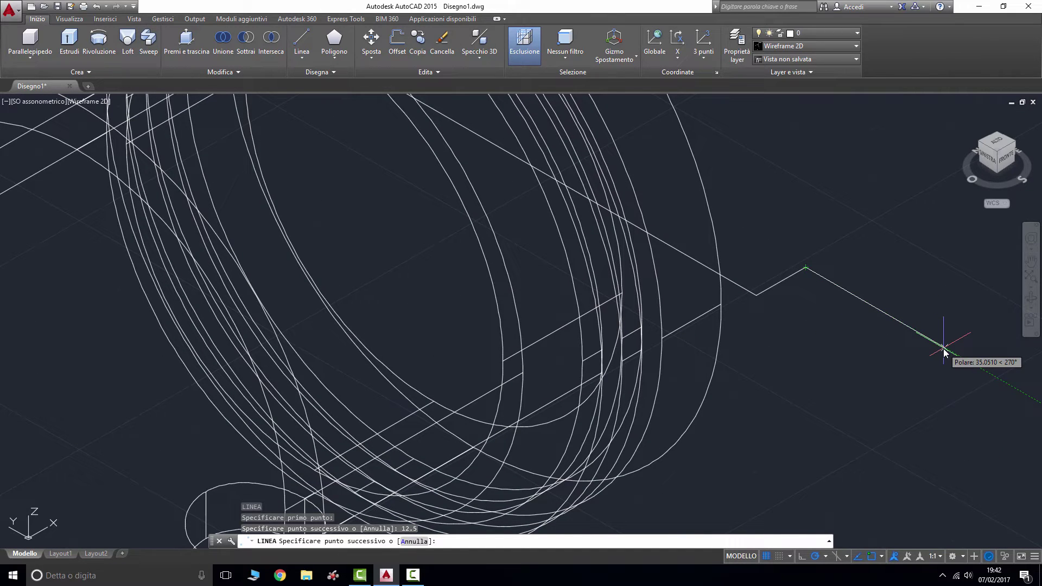
pyautogui.write('50')
pyautogui.press('Return')
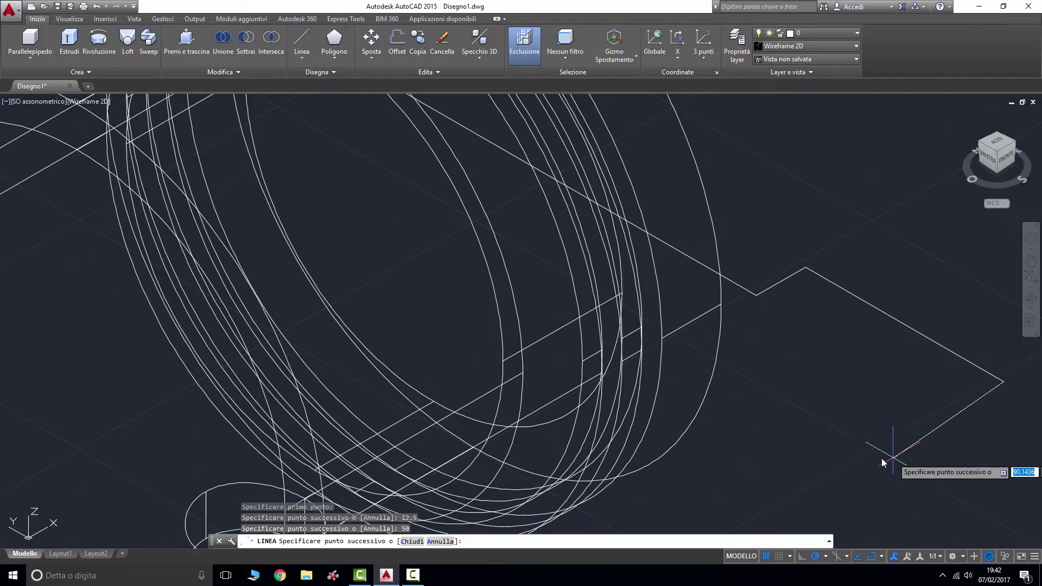
pyautogui.write('25')
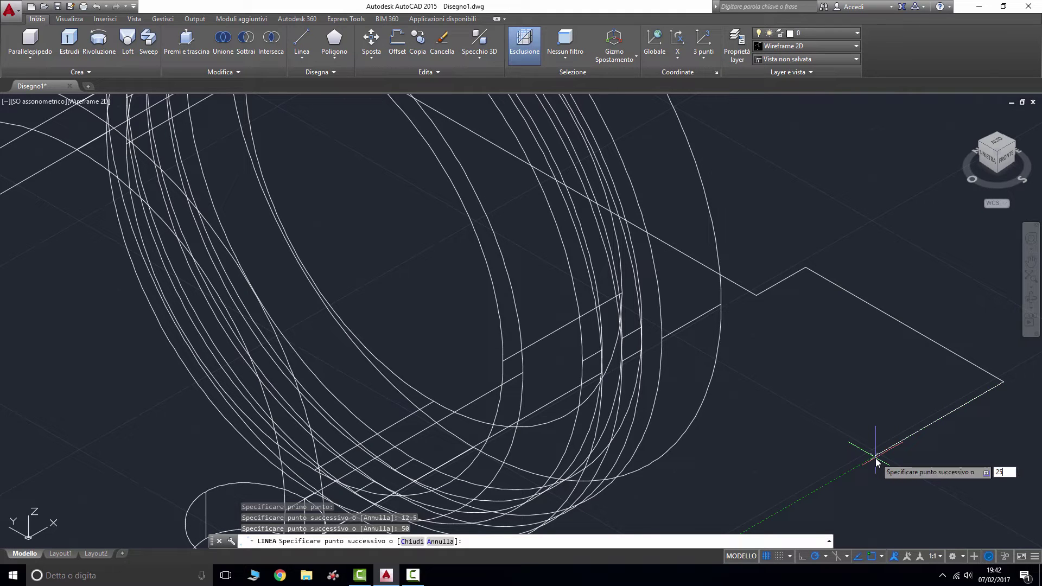
pyautogui.press('Return')
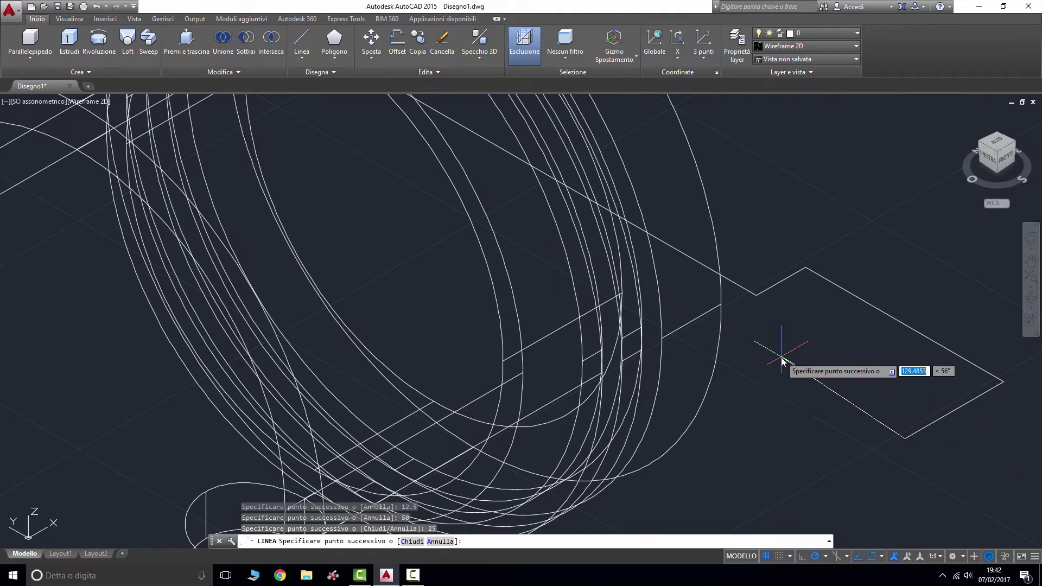
pyautogui.write('50')
pyautogui.press('Return')
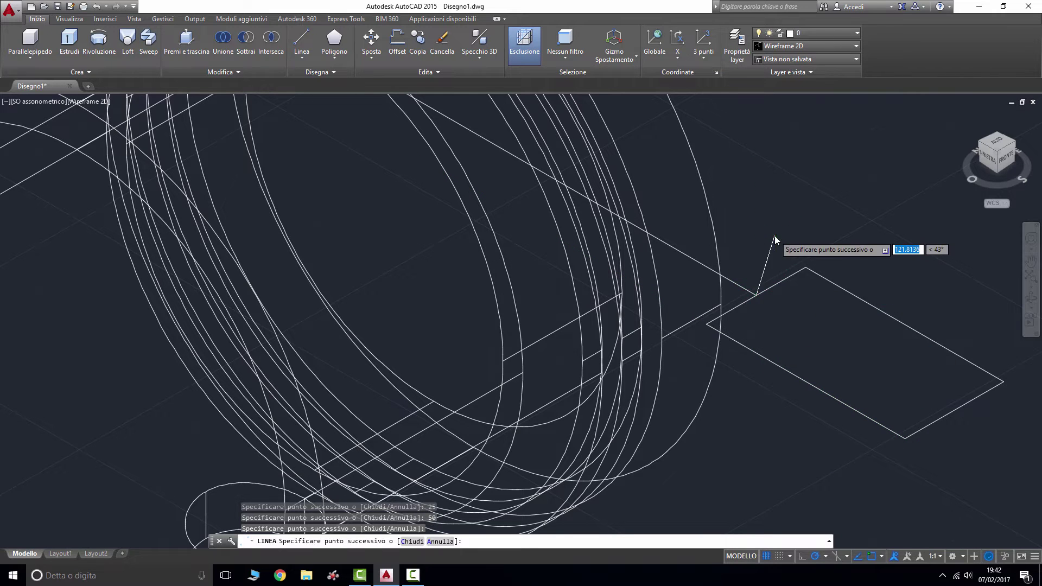
pyautogui.scroll(-4, 770, 235)
pyautogui.press('Escape')
pyautogui.scroll(3, 687, 424)
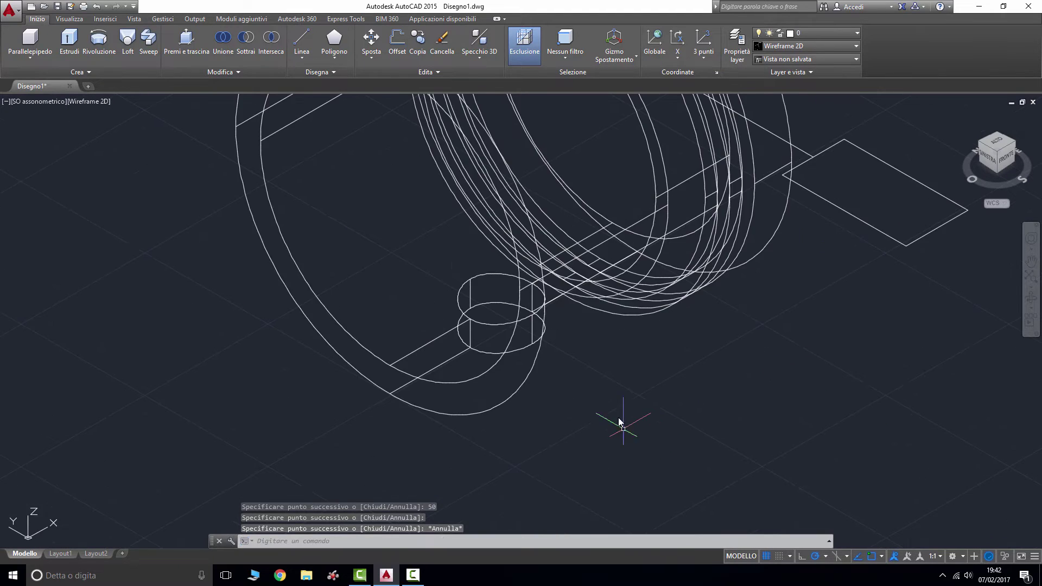
pyautogui.write('l')
pyautogui.press('Return')
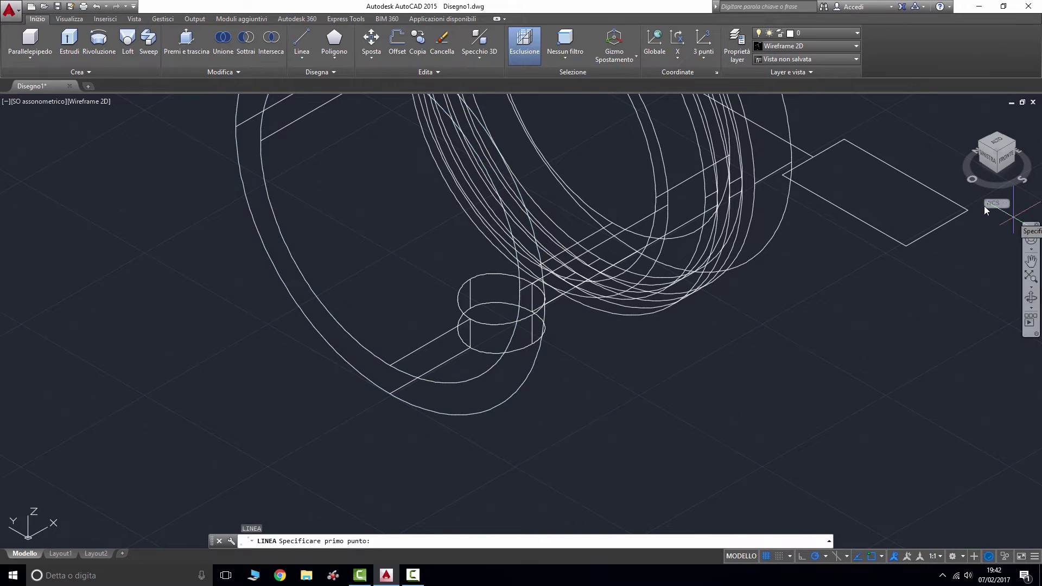
# Draw a 50-unit trial line from the lower pin boss edge in isometric view.
pyautogui.keyDown('shift'); pyautogui.moveTo(511, 140); pyautogui.dragTo(512, 145, button='middle'); pyautogui.keyUp('shift')
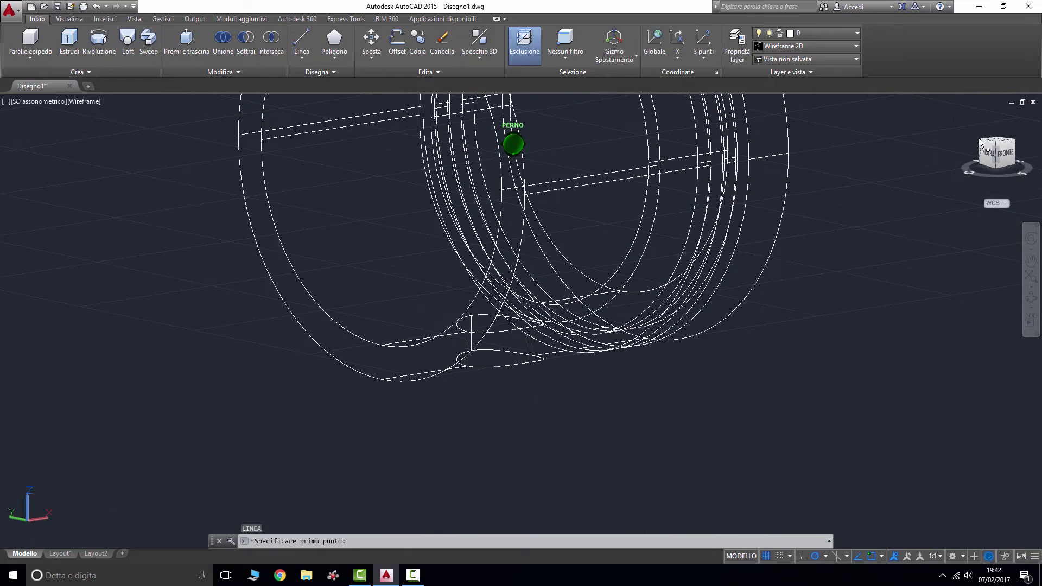
pyautogui.click(527, 364)
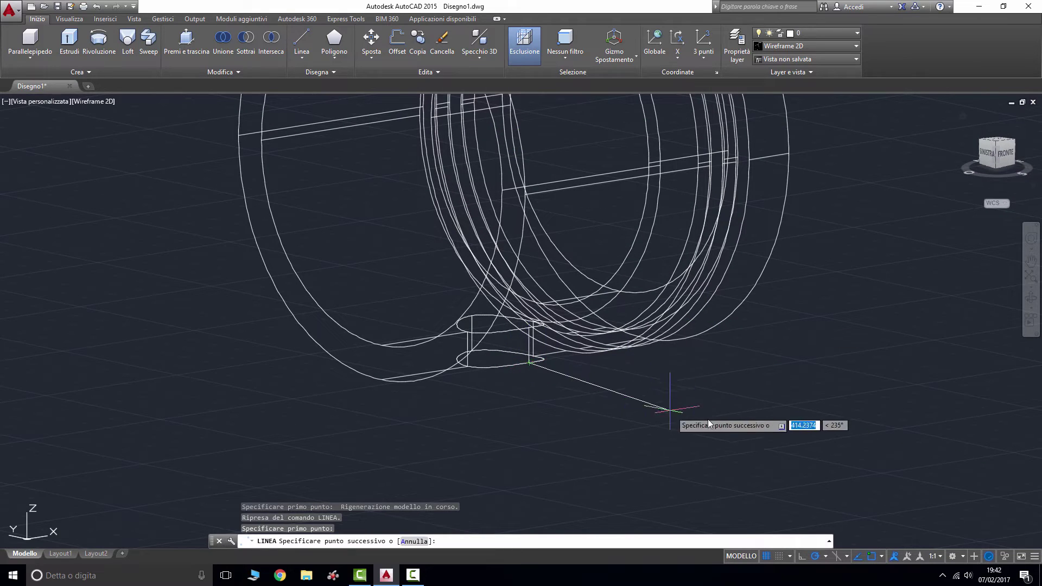
pyautogui.click(1012, 158)
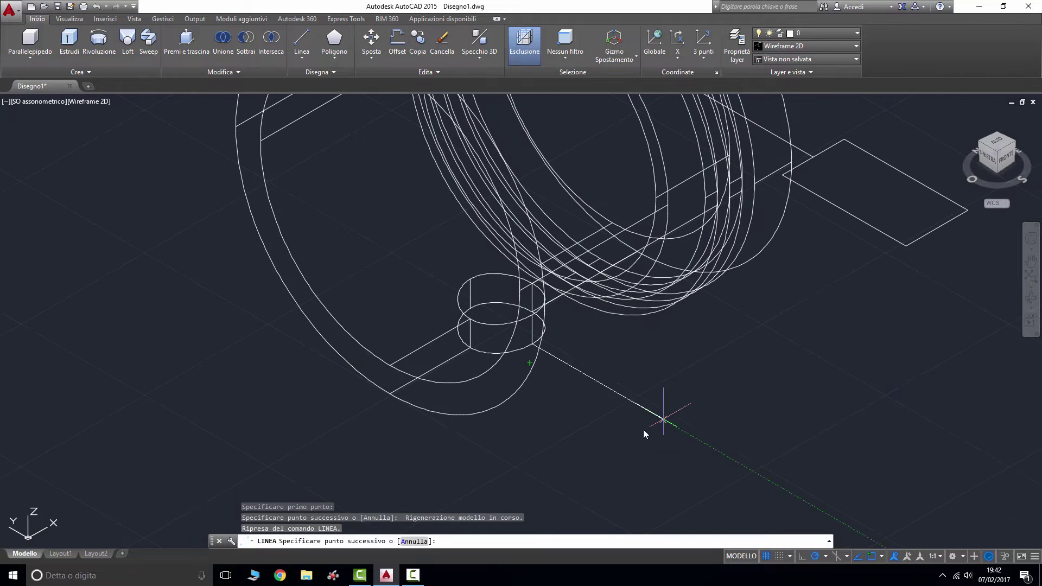
pyautogui.write('50')
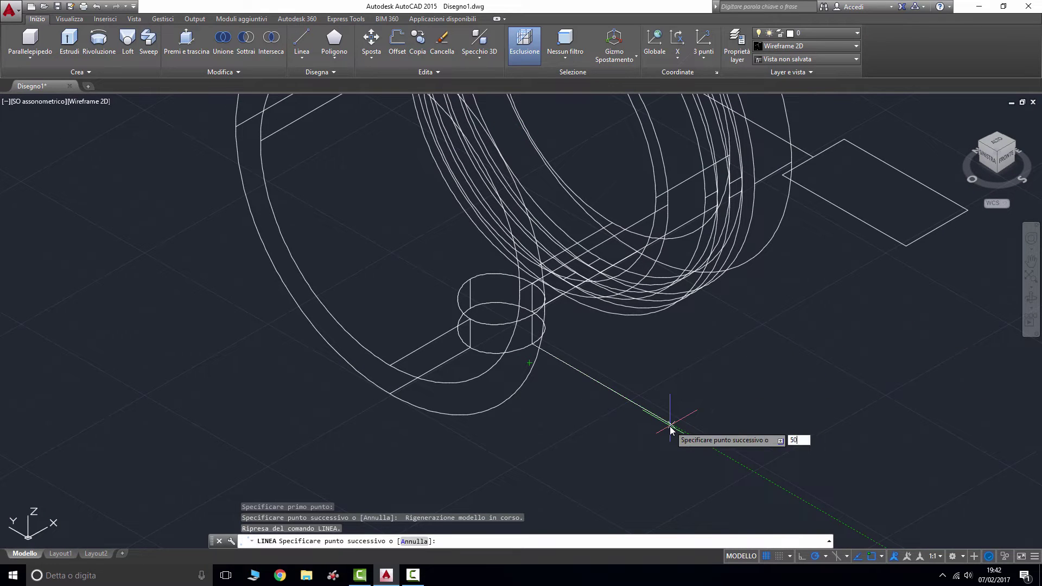
pyautogui.press('Return')
pyautogui.press('Escape')
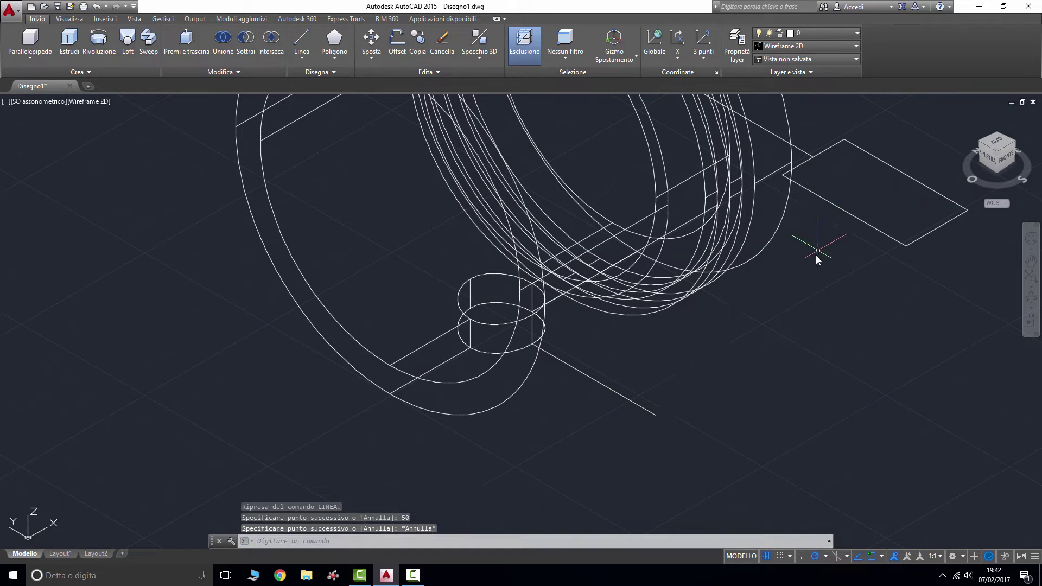
# Check the long crossing line's properties, shorten it to 100 units, then delete it.
pyautogui.scroll(-2, 816, 255)
pyautogui.moveTo(804, 292); pyautogui.dragTo(808, 358, button='middle')
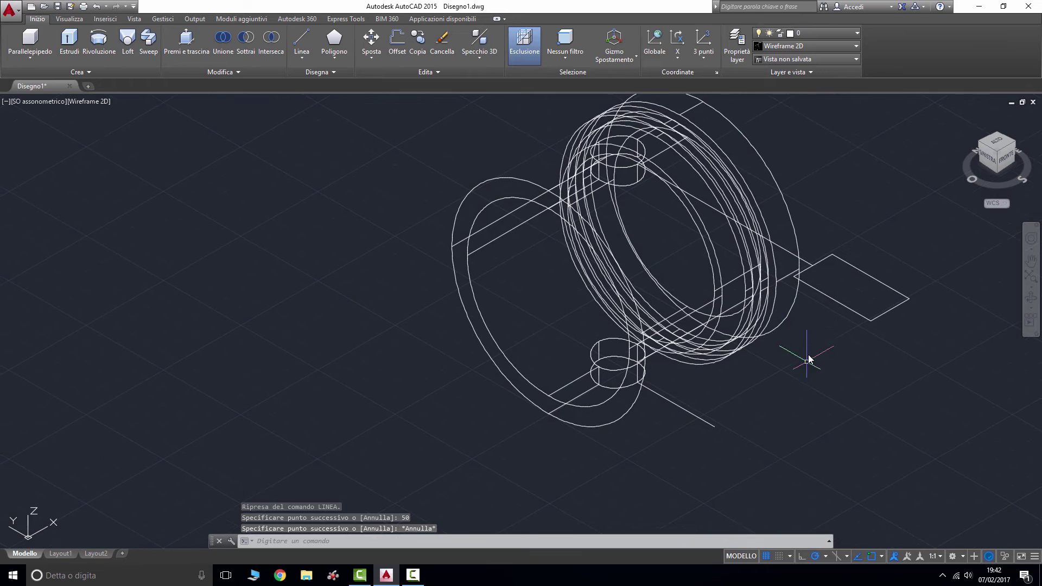
pyautogui.click(803, 261)
pyautogui.rightClick(804, 263)
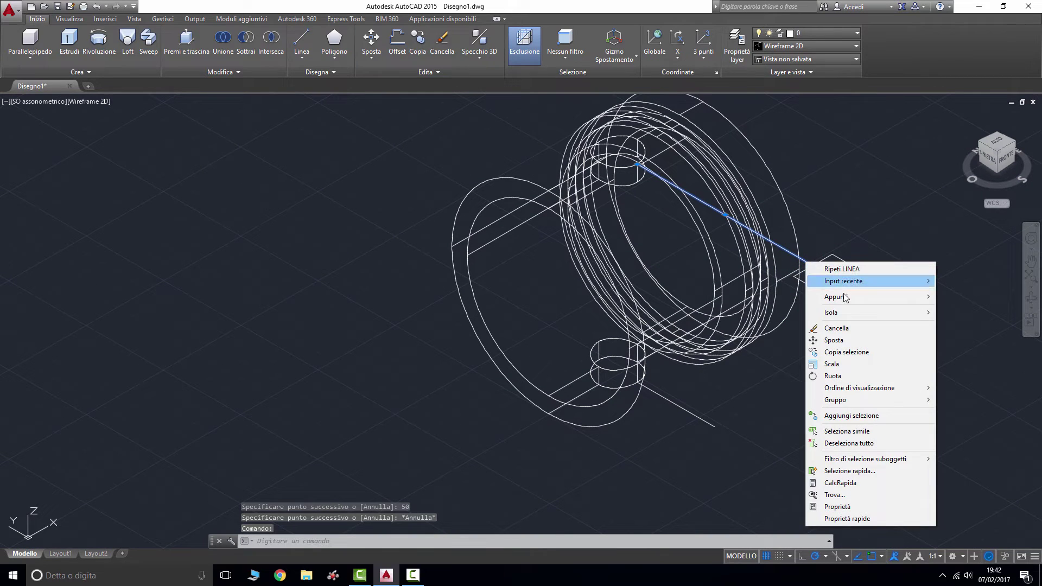
pyautogui.click(863, 507)
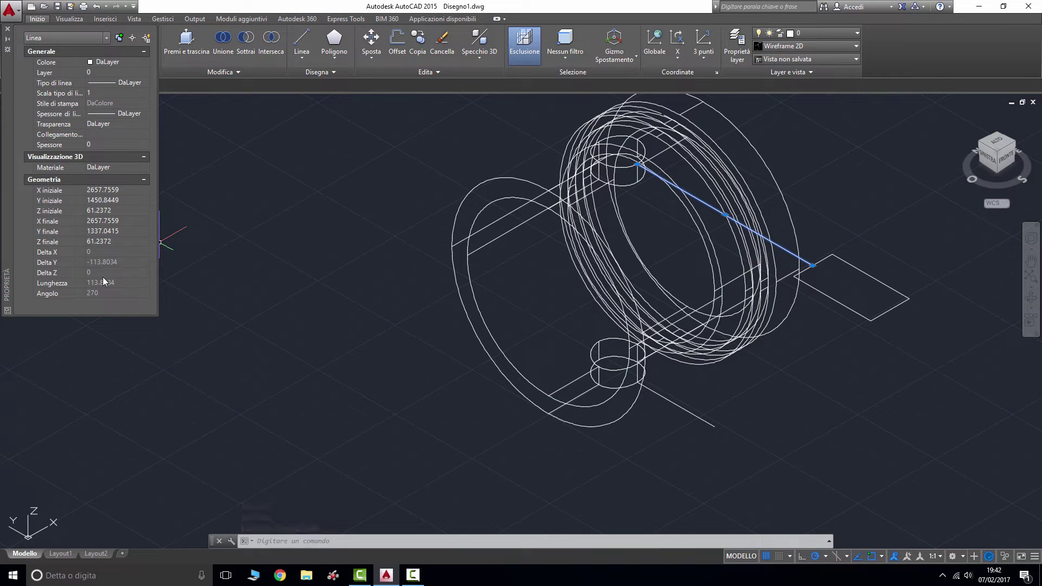
pyautogui.click(7, 29)
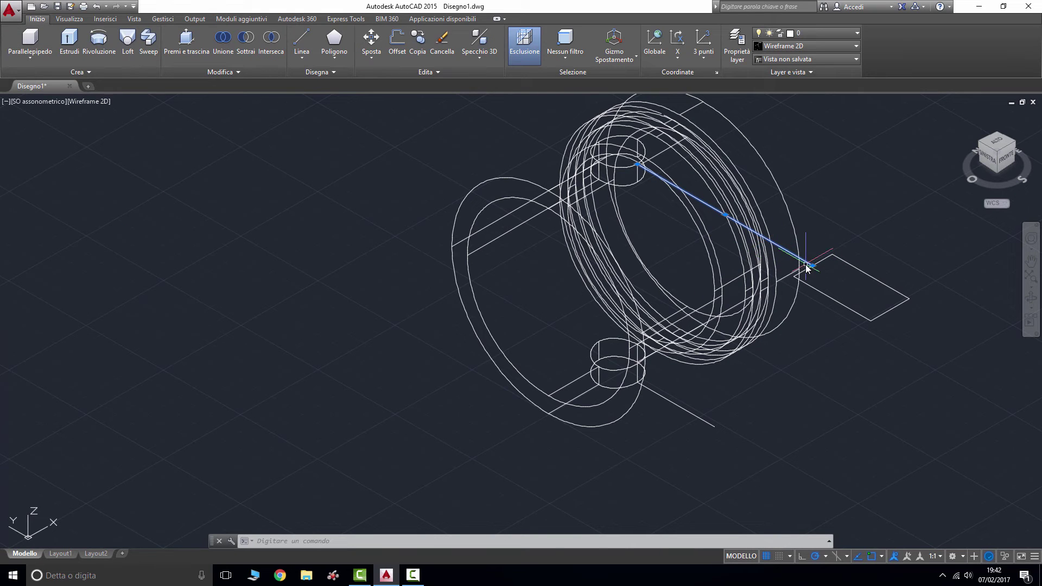
pyautogui.click(812, 265)
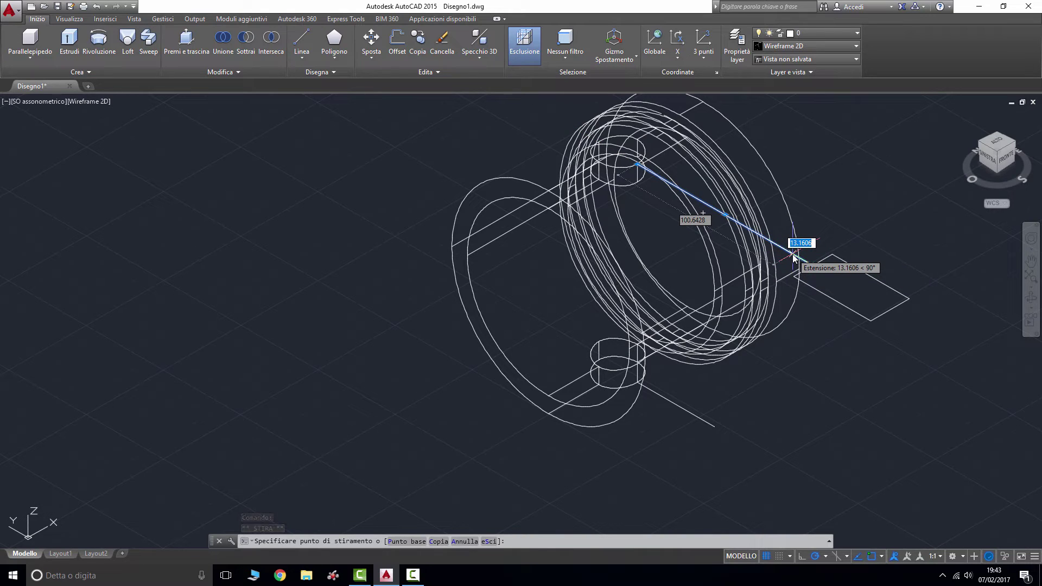
pyautogui.write('100')
pyautogui.press('Return')
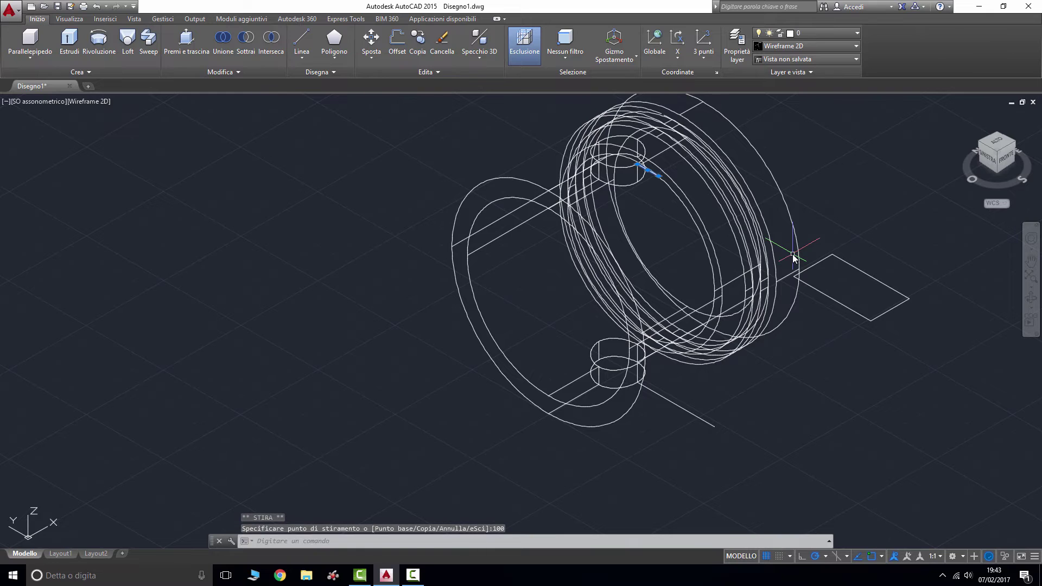
pyautogui.scroll(1, 671, 198)
pyautogui.scroll(1, 655, 210)
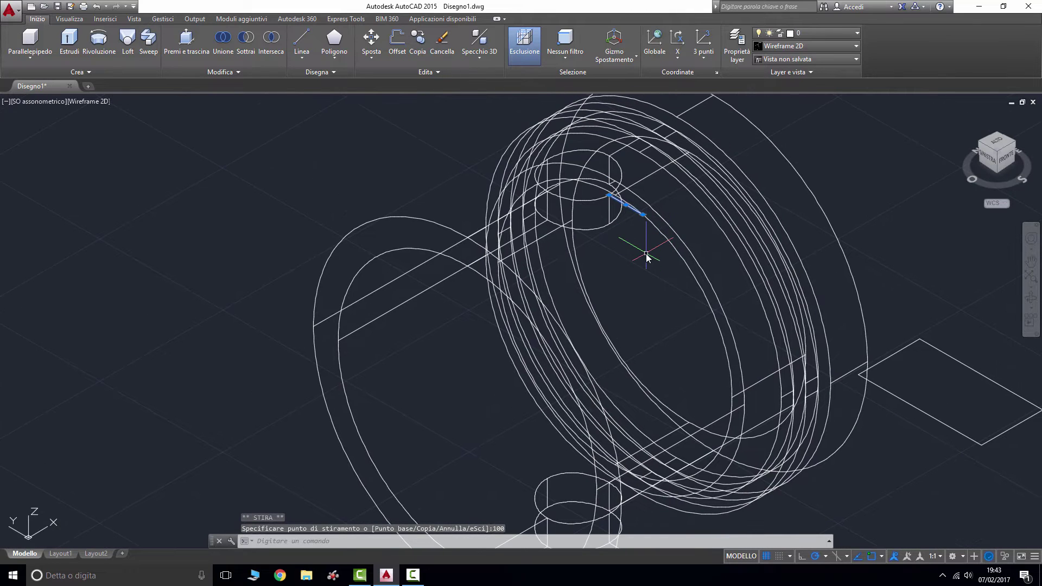
pyautogui.press('Delete')
# Draw a 100-unit guide line from the upper pin boss edge out past the rim.
pyautogui.write('l')
pyautogui.press('Return')
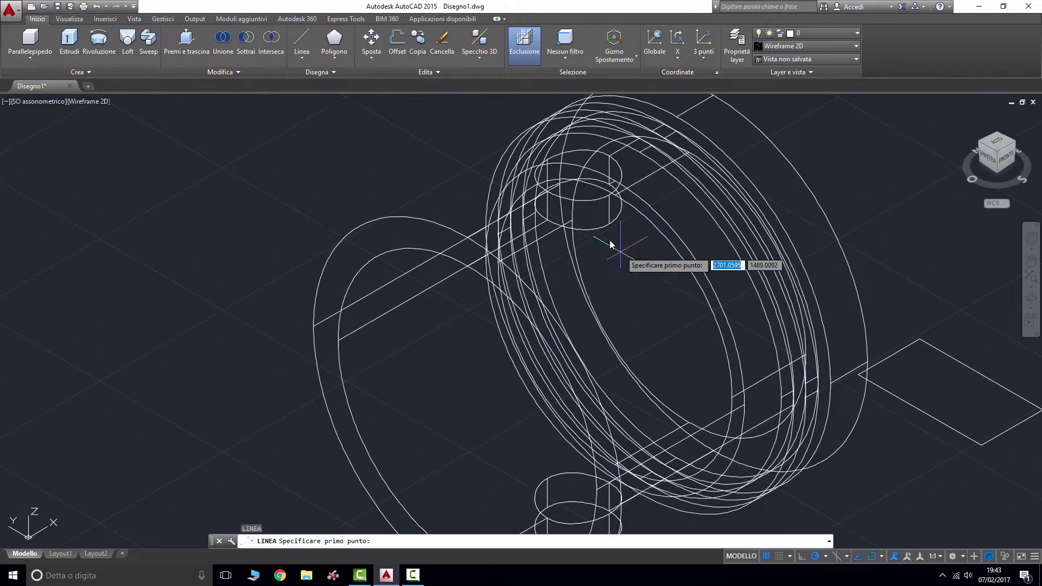
pyautogui.click(609, 195)
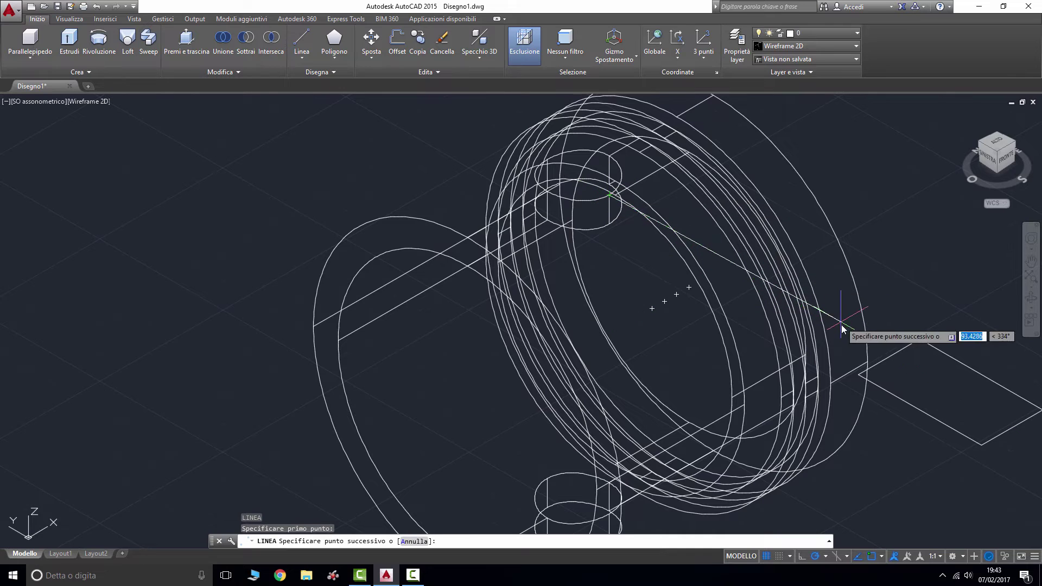
pyautogui.write('100')
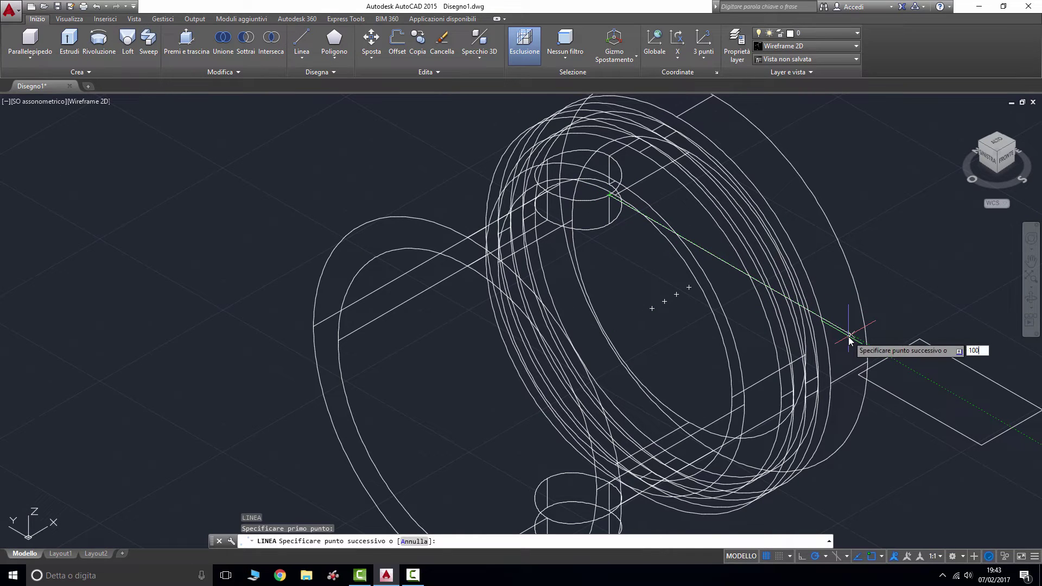
pyautogui.press('Return')
pyautogui.press('Escape')
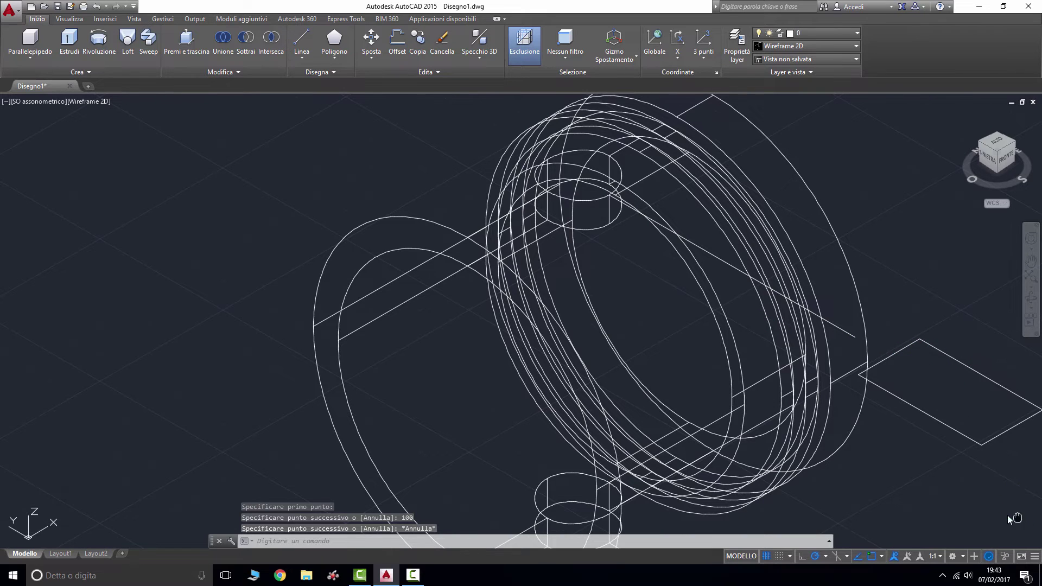
pyautogui.moveTo(1007, 515); pyautogui.dragTo(920, 418, button='middle')
# Window-select the rectangle's edges and join them into one polyline.
pyautogui.click(931, 459)
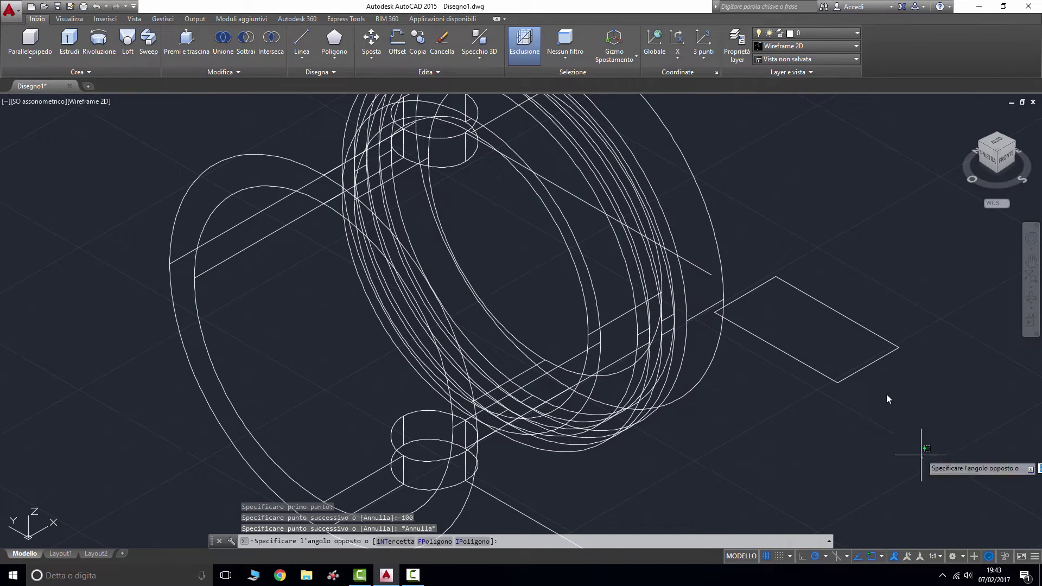
pyautogui.click(738, 238)
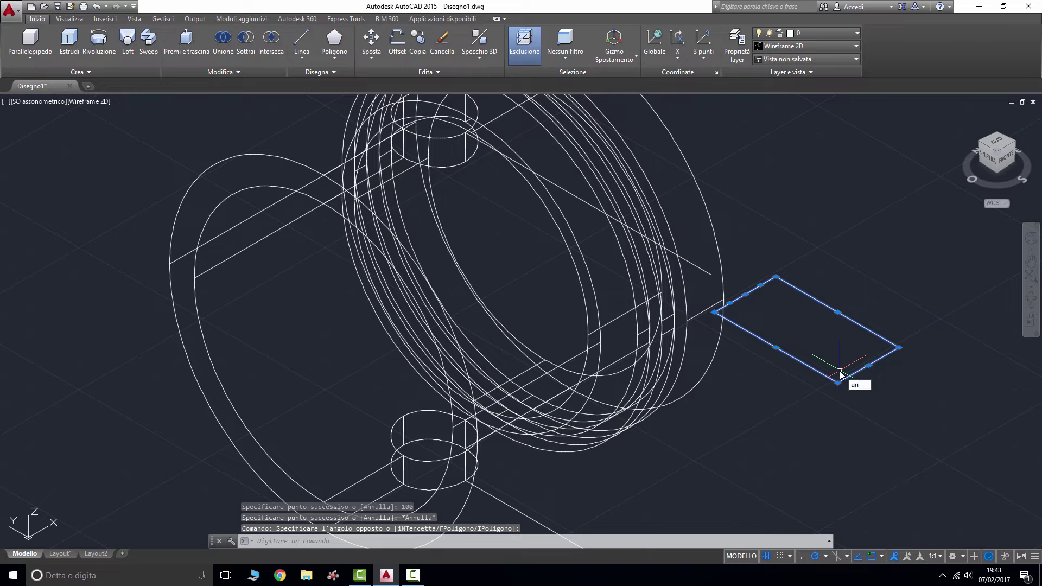
pyautogui.press('Return')
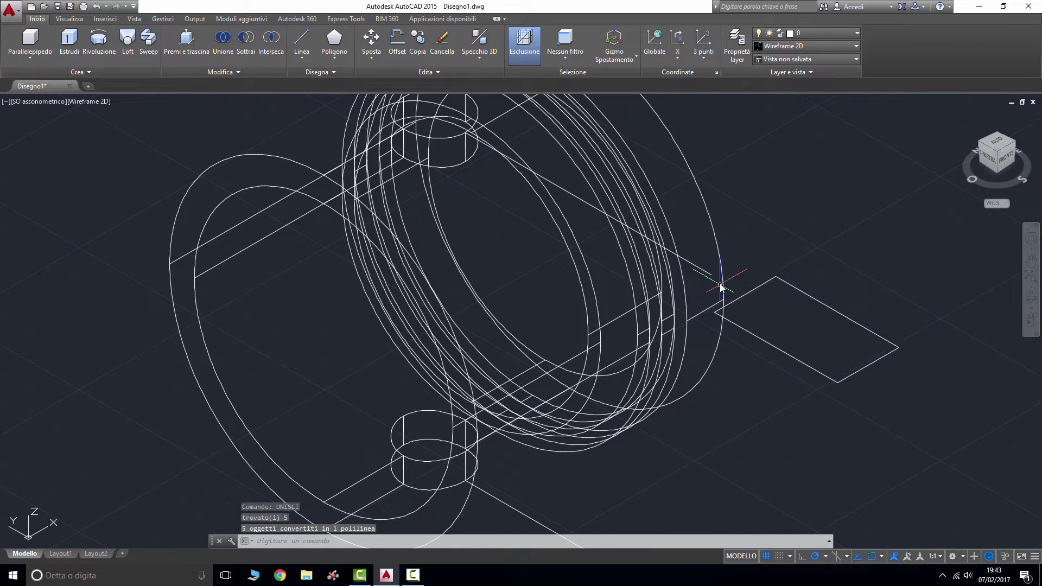
# Move the rectangle polyline by its corner to the 100-unit guide line's end.
pyautogui.click(371, 41)
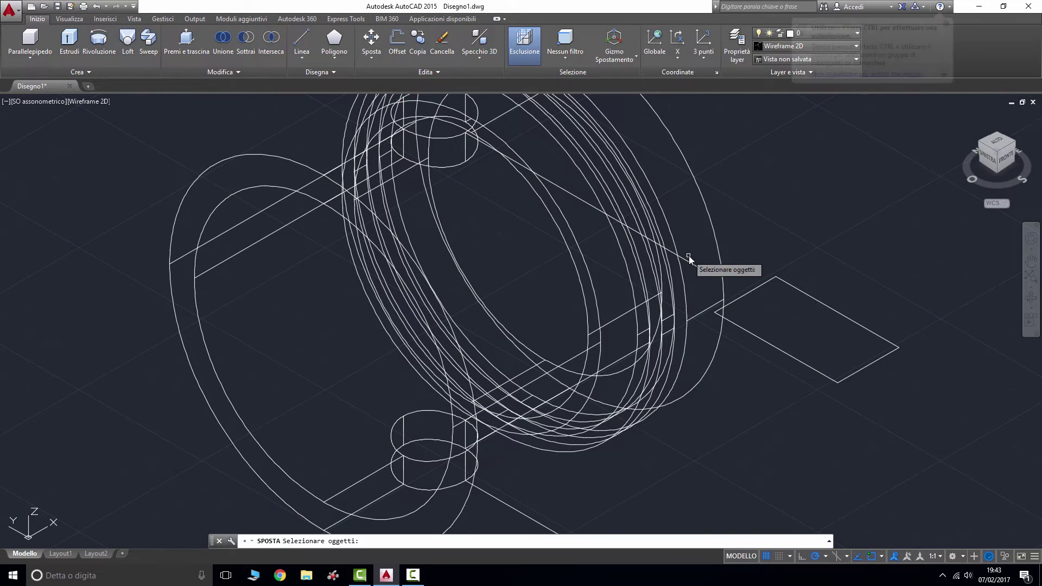
pyautogui.click(764, 286)
pyautogui.press('Return')
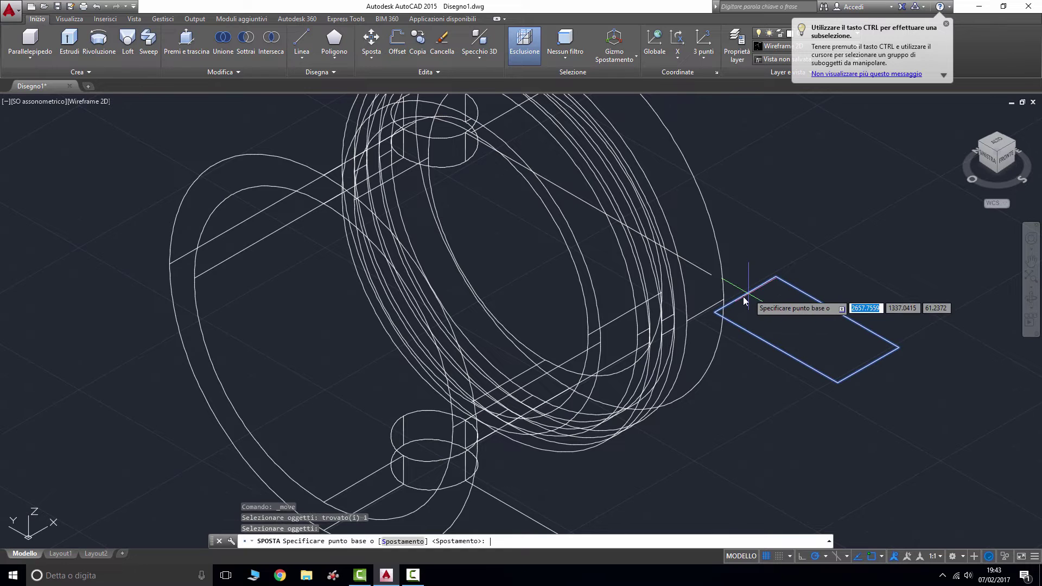
pyautogui.click(727, 277)
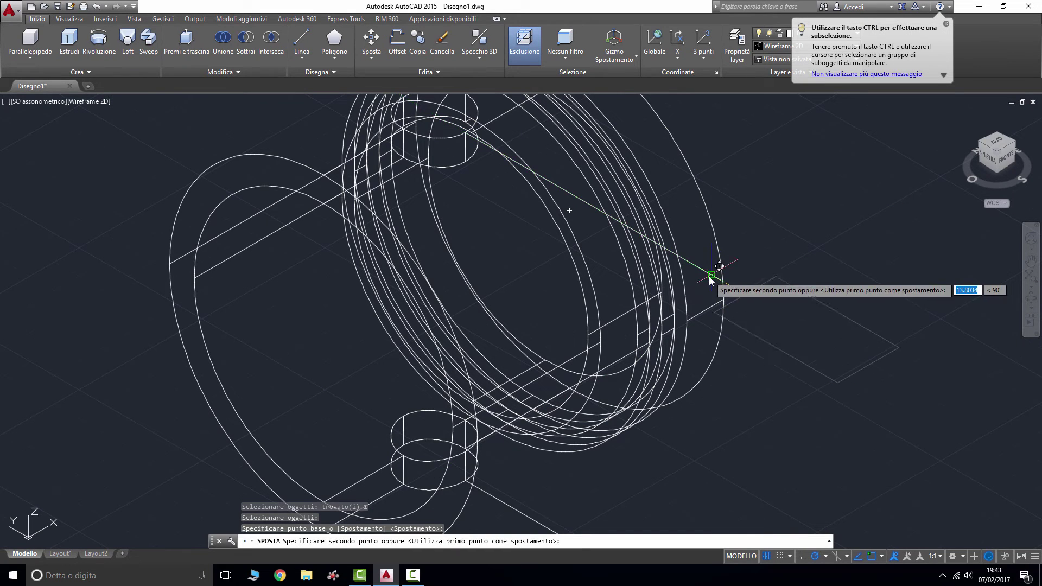
pyautogui.click(711, 275)
# Delete the leftover construction line below the piston.
pyautogui.moveTo(850, 449); pyautogui.dragTo(789, 334, button='middle')
pyautogui.click(533, 424)
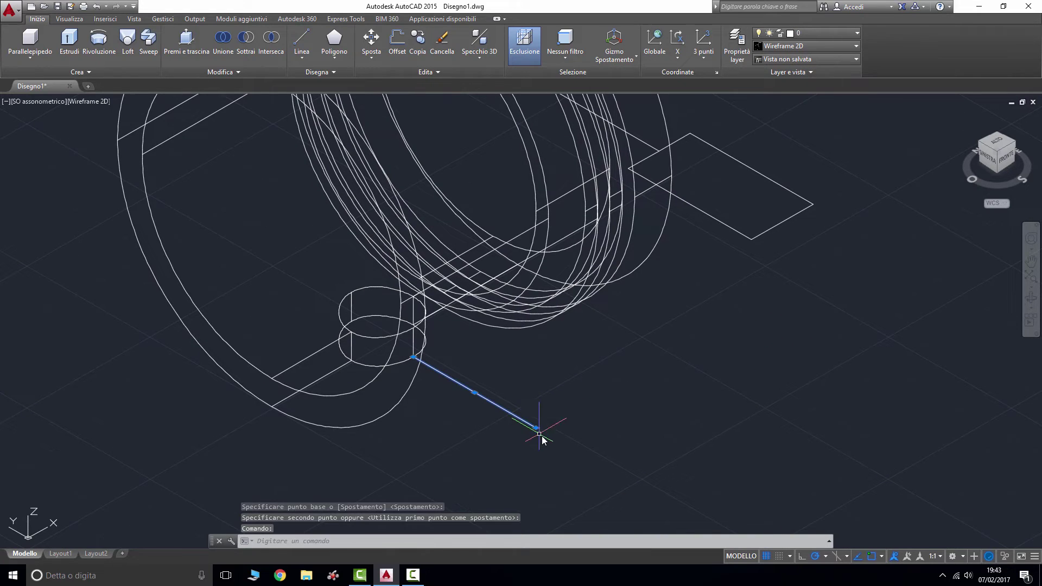
pyautogui.press('Delete')
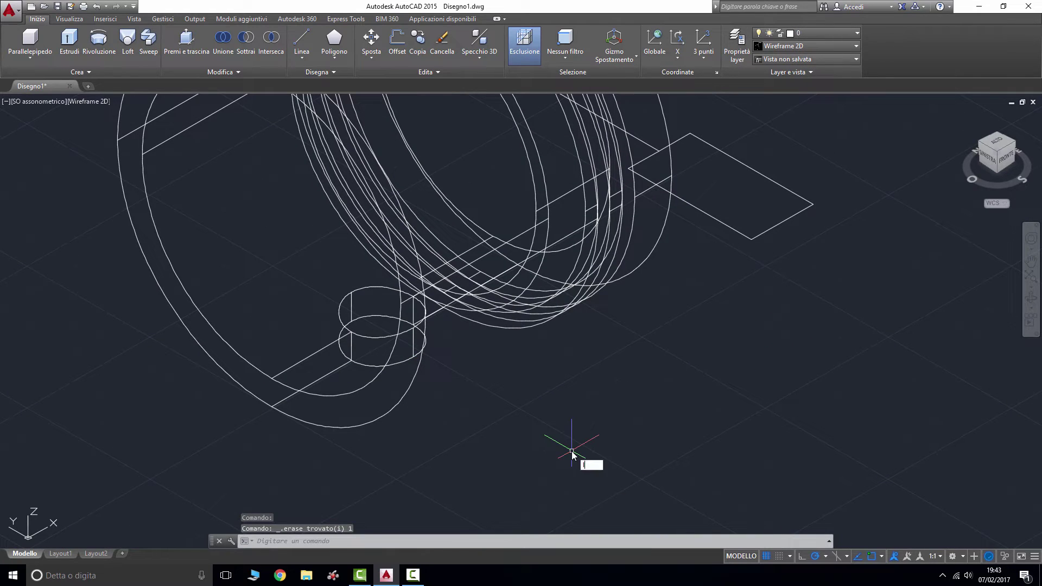
pyautogui.write('l')
pyautogui.press('Return')
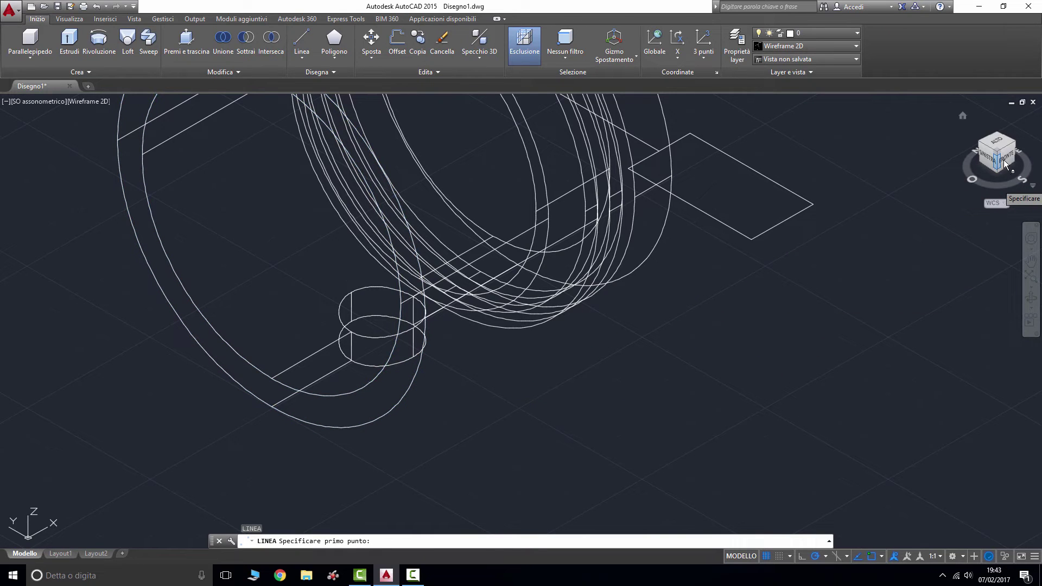
# Draw a 100-unit line outward from the lower pin boss edge beneath the piston.
pyautogui.keyDown('shift'); pyautogui.moveTo(395, 158); pyautogui.dragTo(746, 253, button='middle'); pyautogui.keyUp('shift')
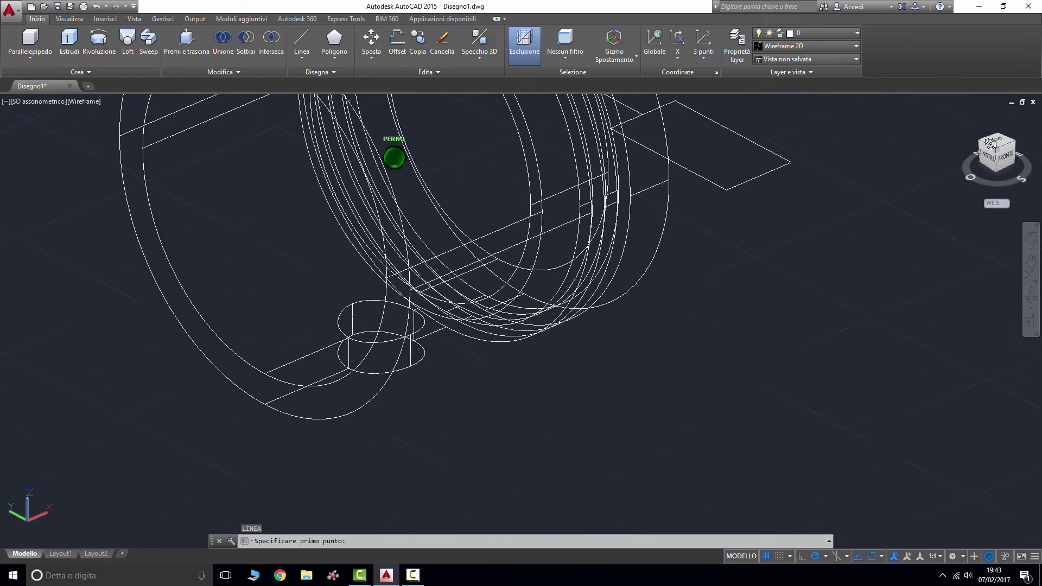
pyautogui.click(411, 375)
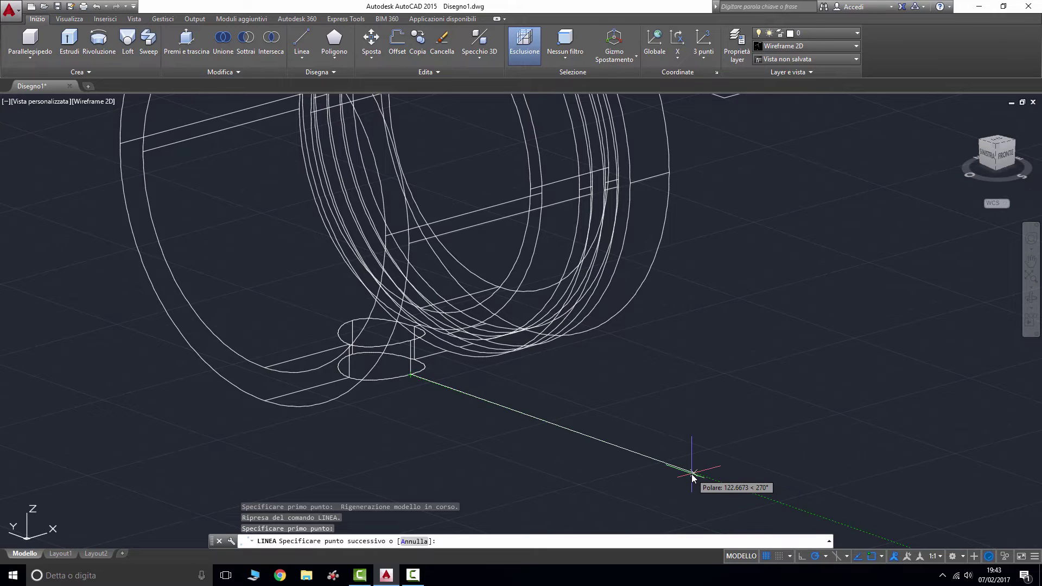
pyautogui.write('100')
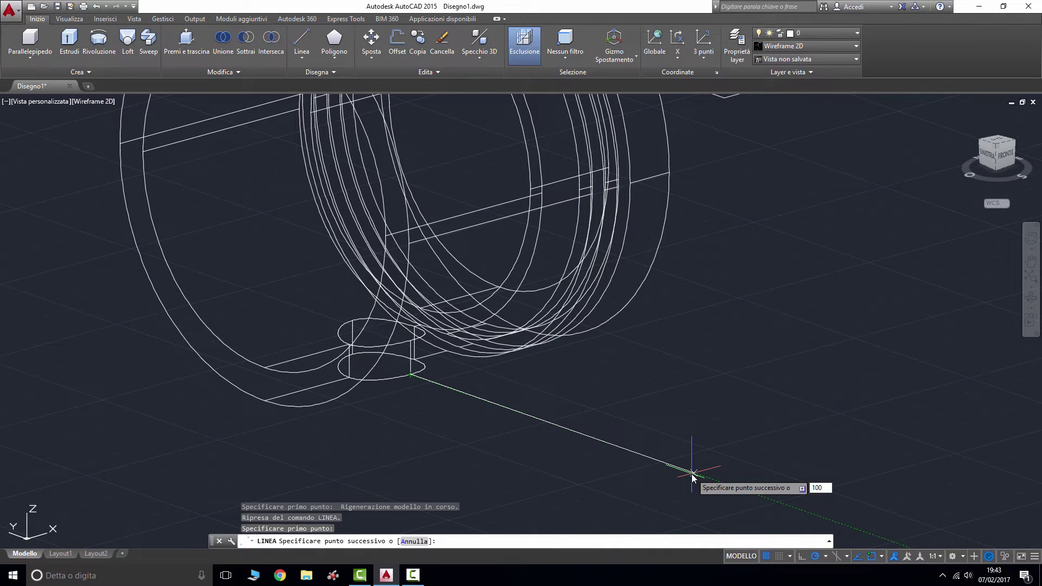
pyautogui.press('Return')
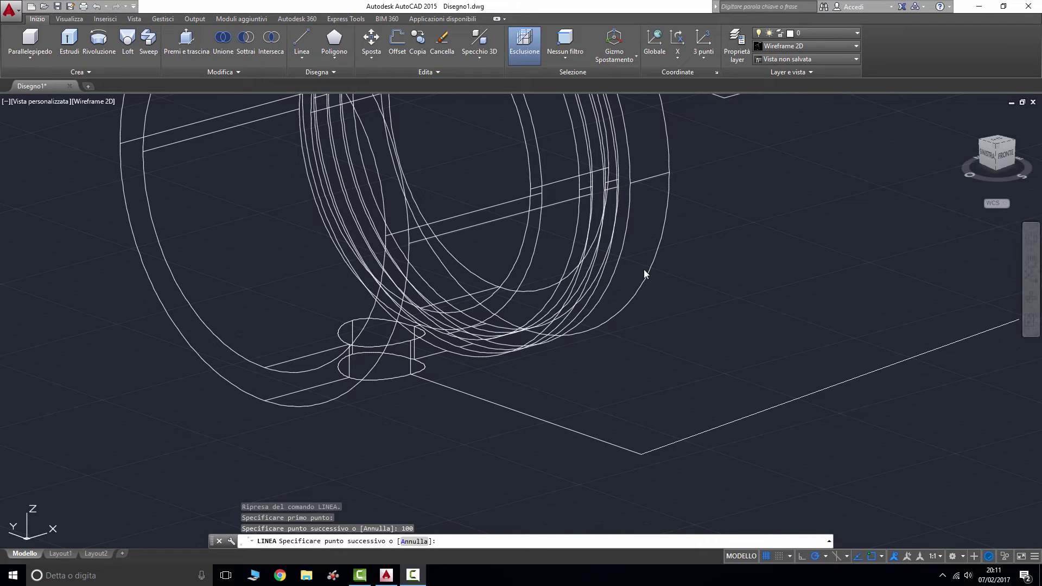
pyautogui.scroll(-4, 803, 327)
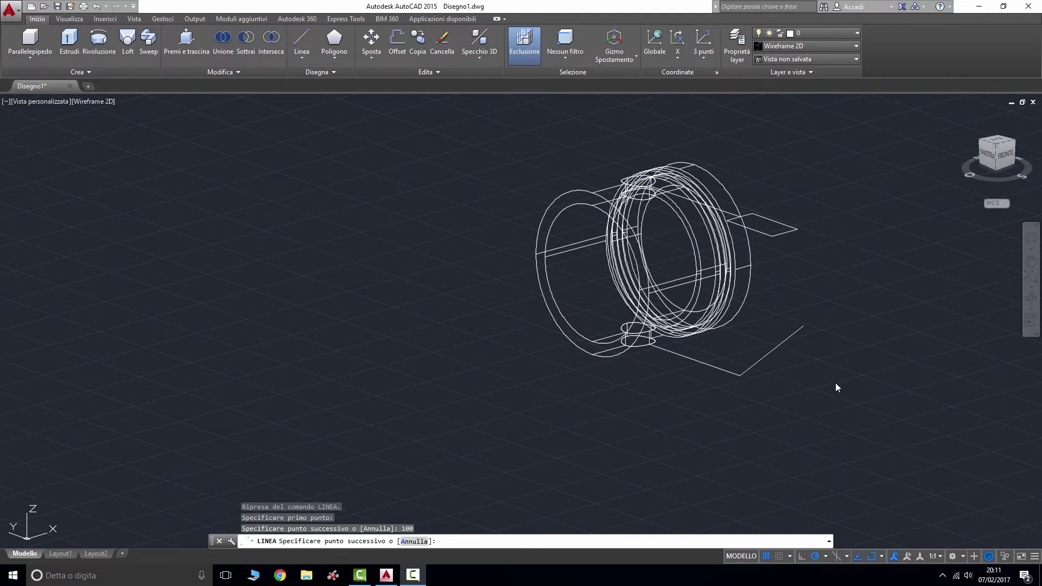
pyautogui.scroll(3, 759, 359)
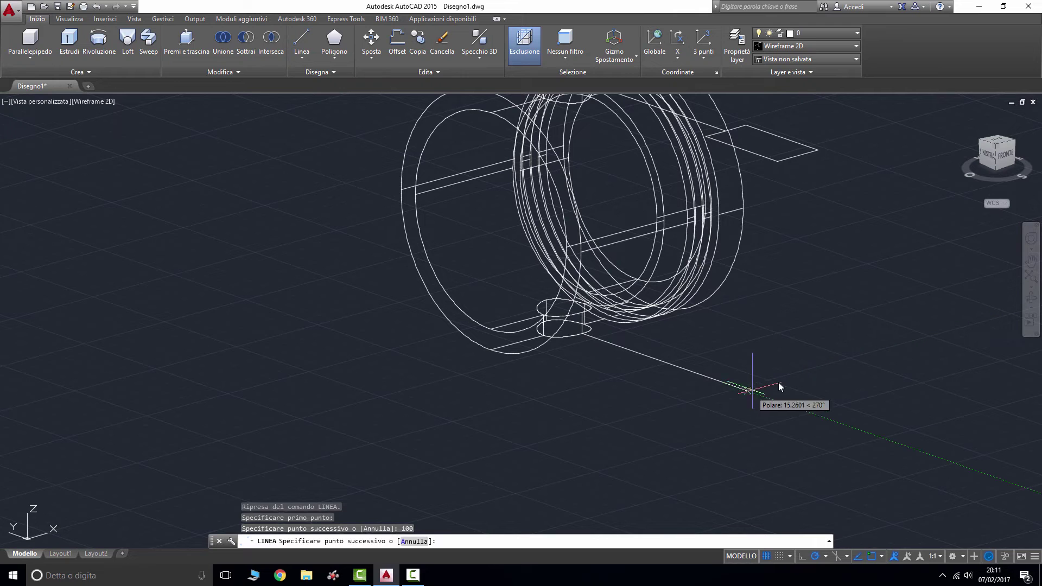
pyautogui.press('Escape')
pyautogui.scroll(2, 721, 350)
pyautogui.scroll(-1, 736, 411)
pyautogui.scroll(-1, 754, 404)
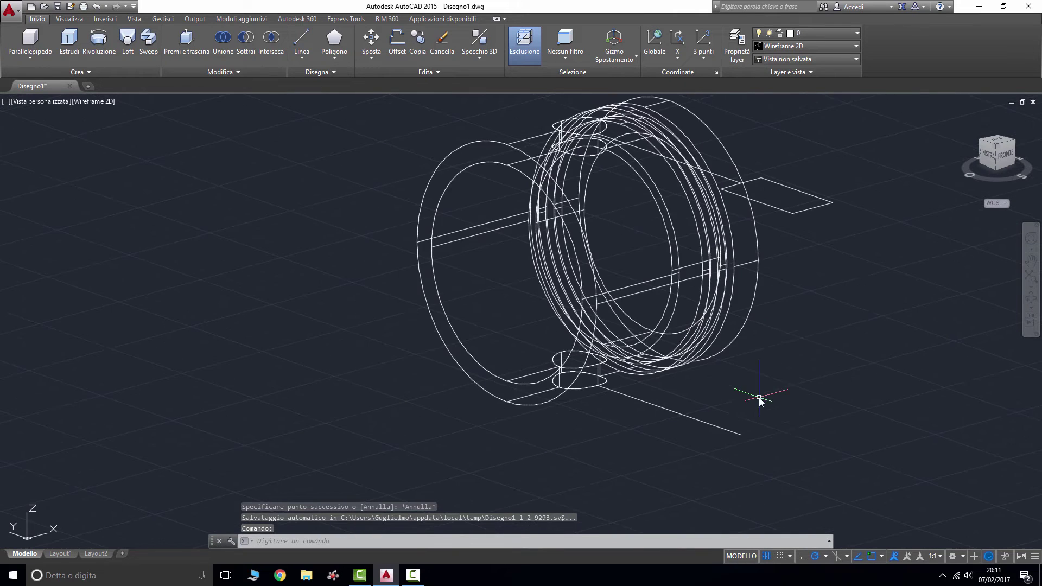
pyautogui.scroll(1, 759, 401)
pyautogui.scroll(-1, 781, 374)
# Copy the flat rectangle outline and paste it beside the lower line's outer end.
pyautogui.scroll(1, 807, 344)
pyautogui.scroll(-1, 798, 331)
pyautogui.click(791, 320)
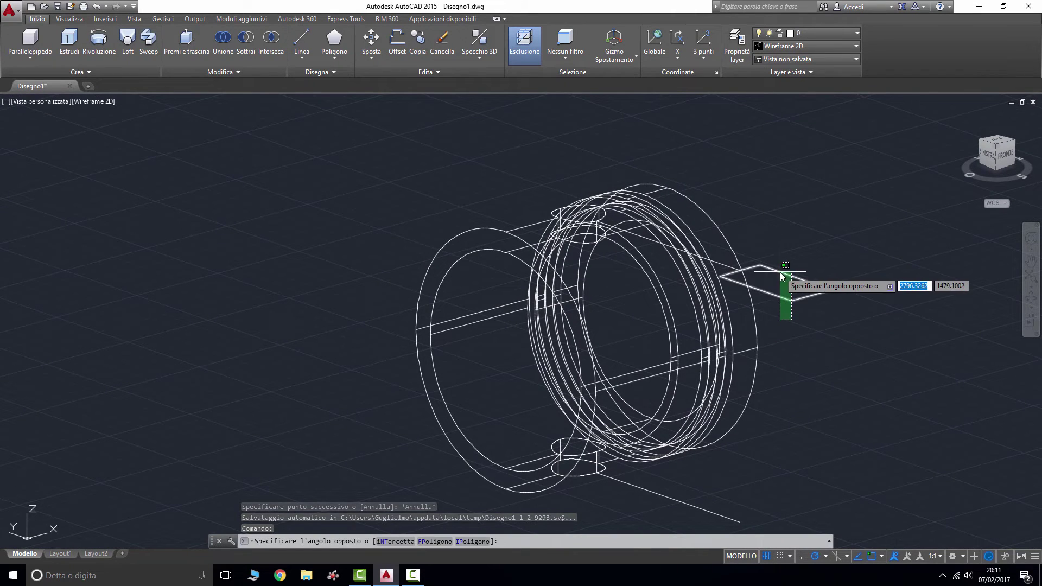
pyautogui.click(782, 279)
pyautogui.hotkey('ctrl', 'c')
pyautogui.hotkey('ctrl', 'v')
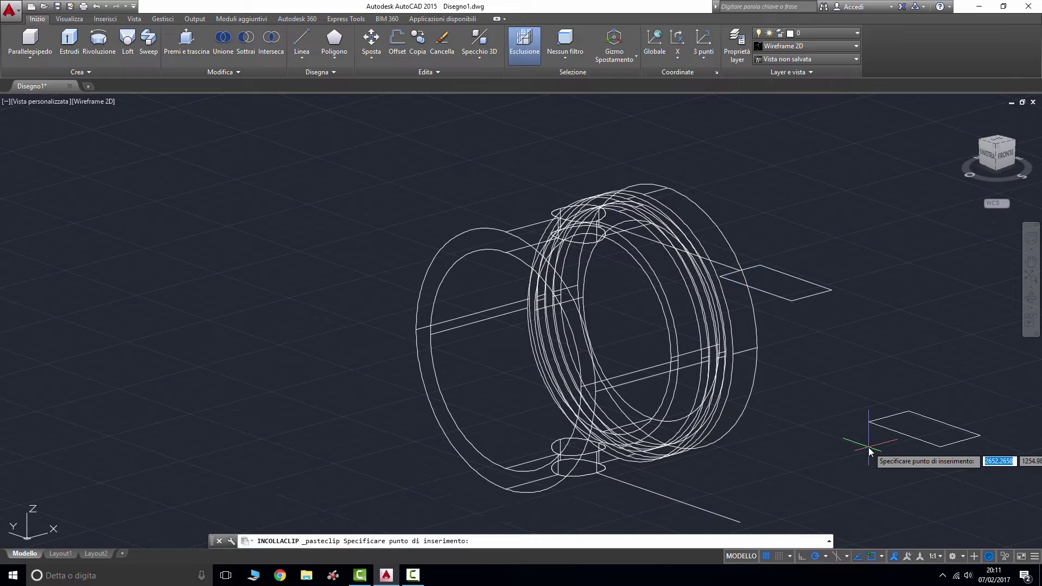
pyautogui.click(837, 451)
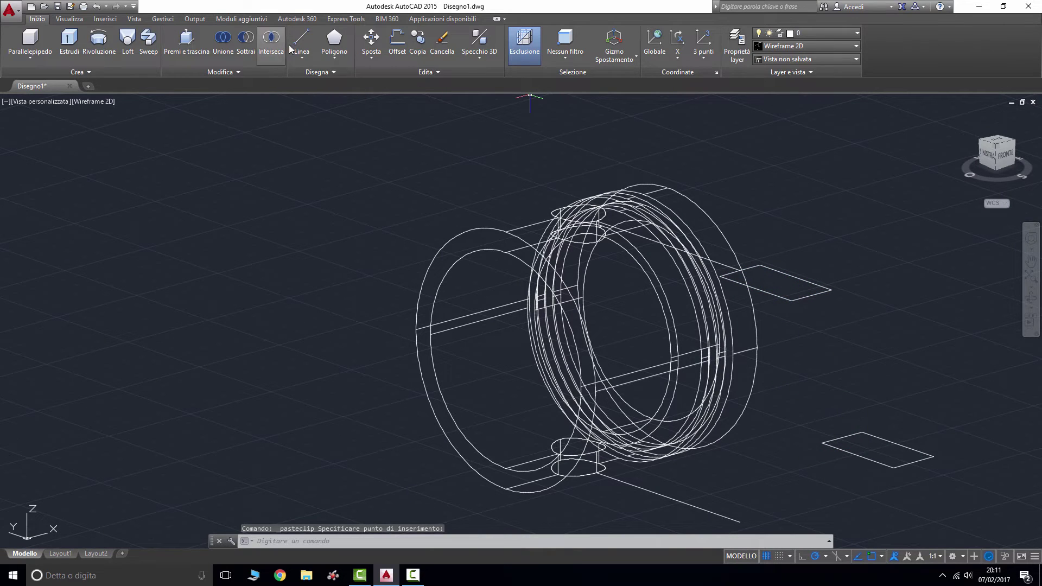
# Start moving the pasted rectangle from a base point, then cancel the move.
pyautogui.click(369, 43)
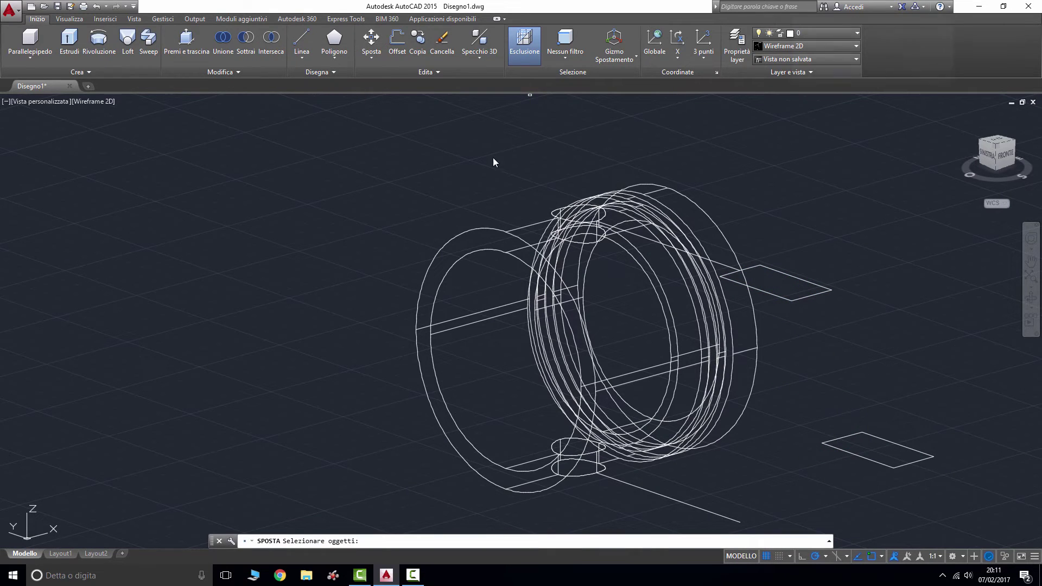
pyautogui.click(851, 435)
pyautogui.press('Return')
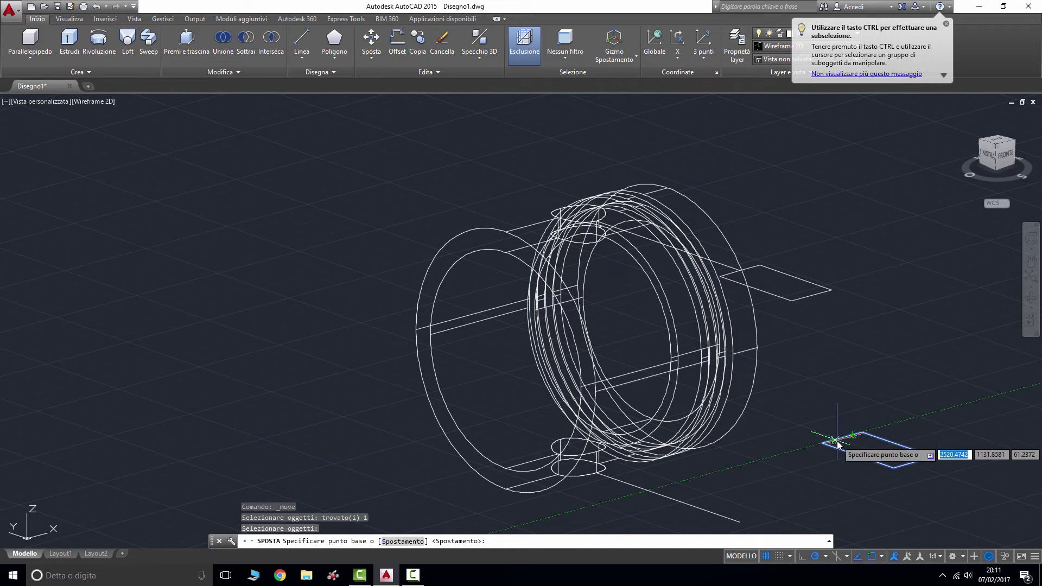
pyautogui.click(825, 444)
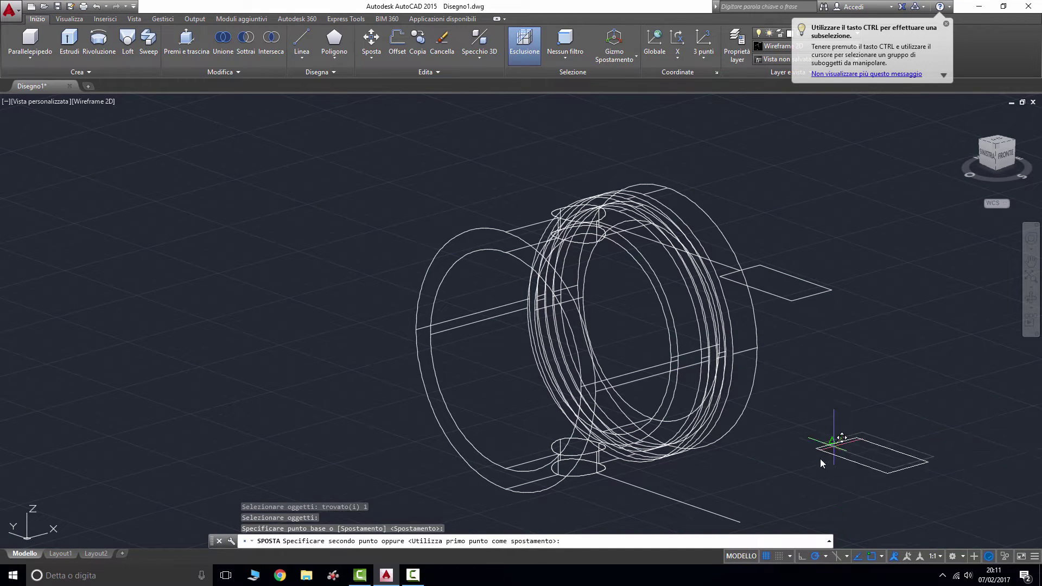
pyautogui.scroll(1, 776, 440)
pyautogui.scroll(1, 771, 434)
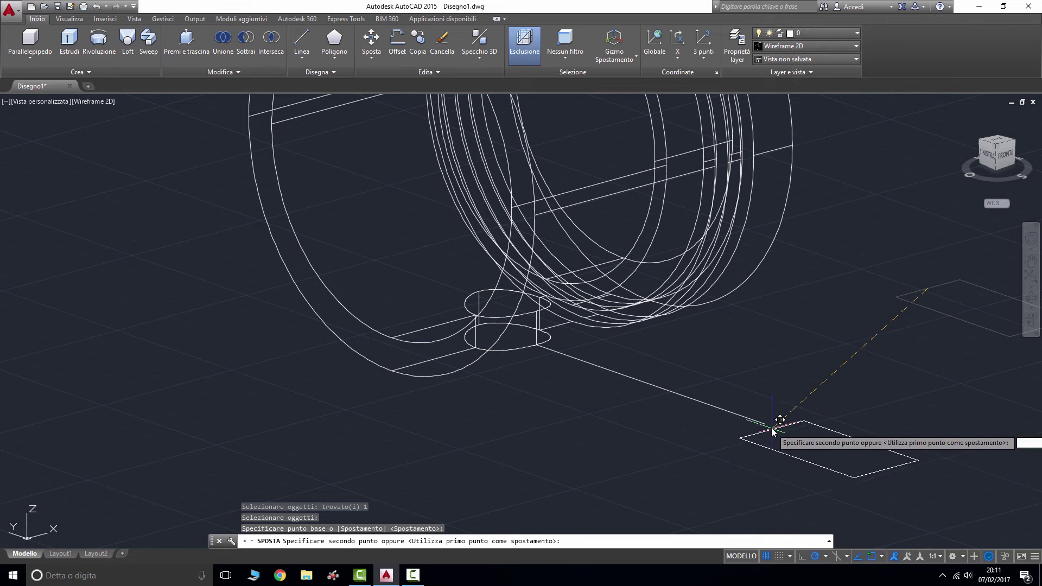
pyautogui.press('Escape')
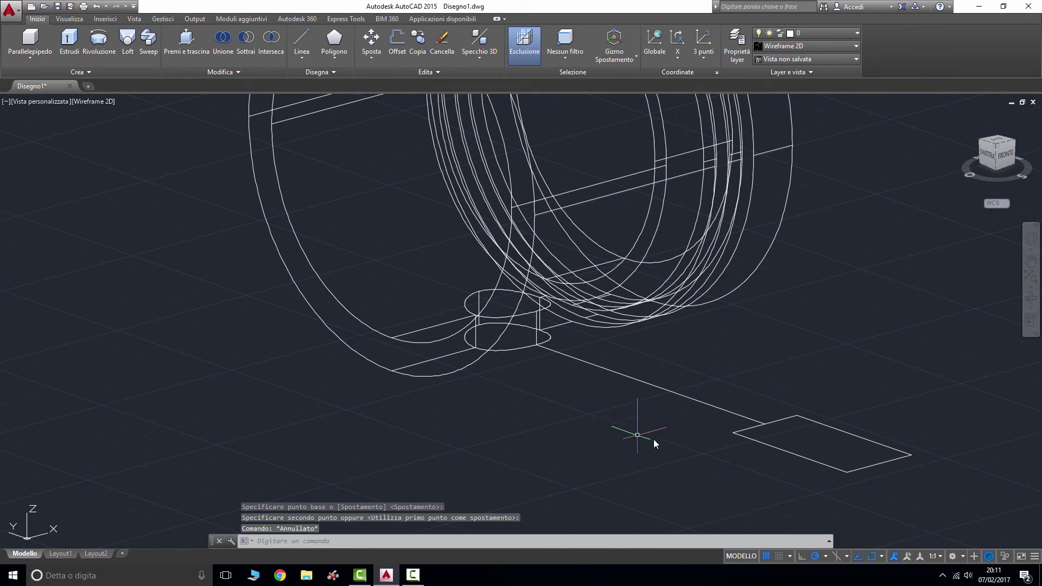
# Orbit the model to the left-side view and pan the ring toward the centre.
pyautogui.scroll(-1, 857, 315)
pyautogui.scroll(-1, 949, 247)
pyautogui.scroll(-1, 937, 326)
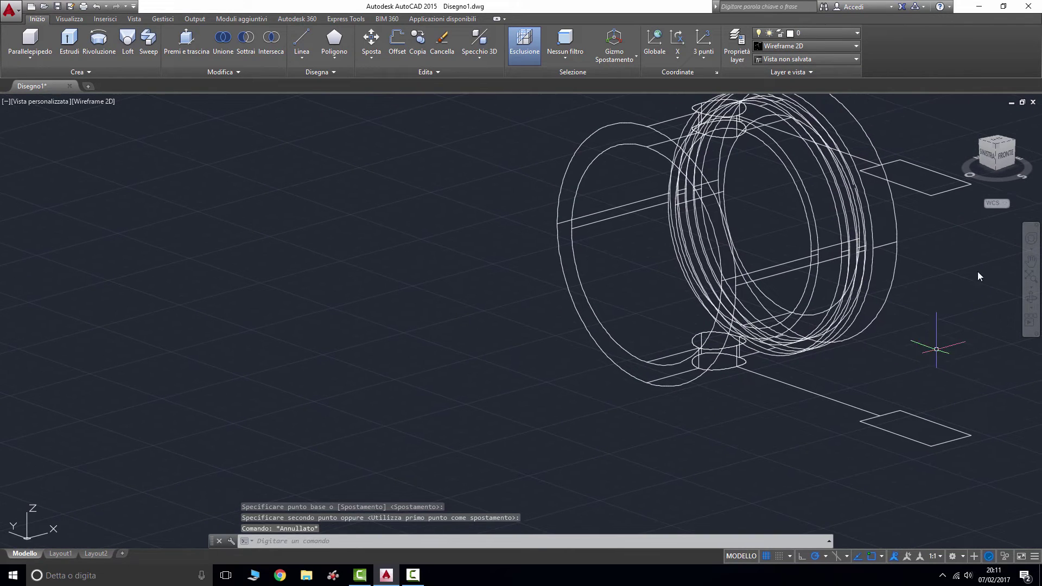
pyautogui.keyDown('shift'); pyautogui.moveTo(977, 276); pyautogui.dragTo(123, 141, button='middle'); pyautogui.keyUp('shift')
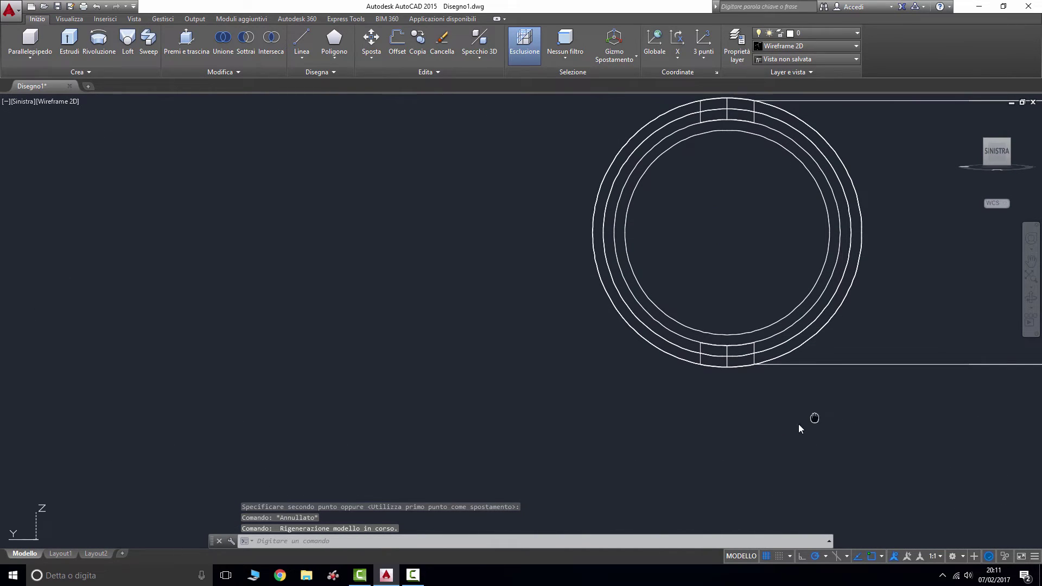
pyautogui.moveTo(798, 424); pyautogui.dragTo(674, 450, button='middle')
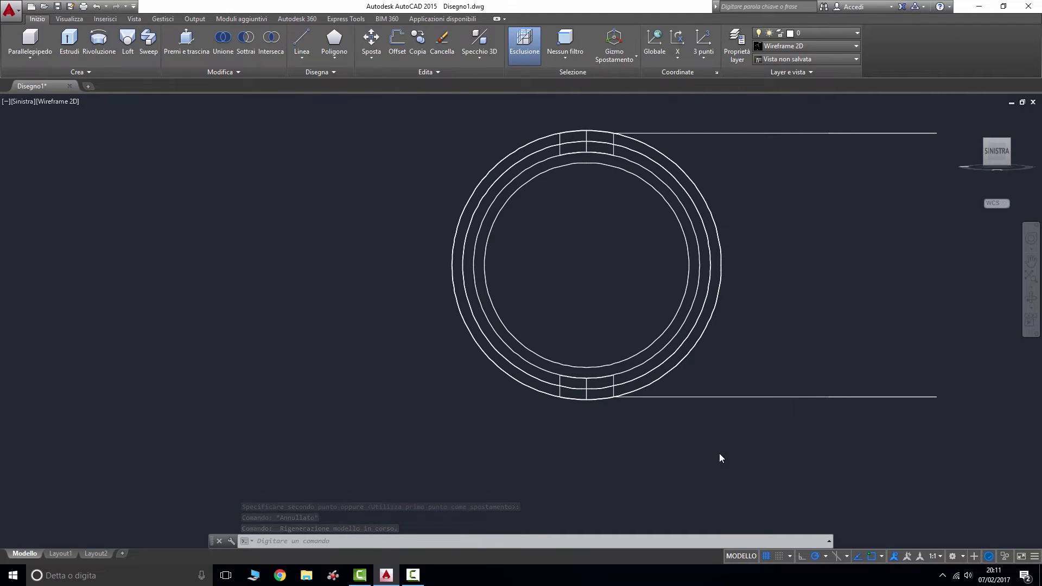
pyautogui.scroll(2, 727, 448)
pyautogui.scroll(-2, 786, 429)
pyautogui.moveTo(842, 418); pyautogui.dragTo(639, 416, button='middle')
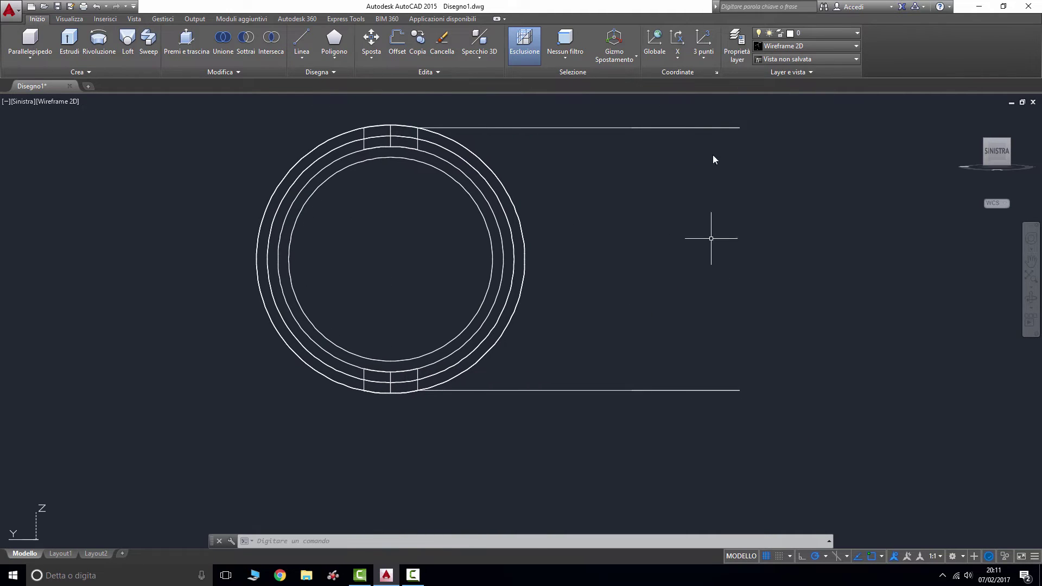
# Orbit back to an angled 3D view showing both pin bosses and rectangles.
pyautogui.moveTo(975, 147); pyautogui.dragTo(916, 218)
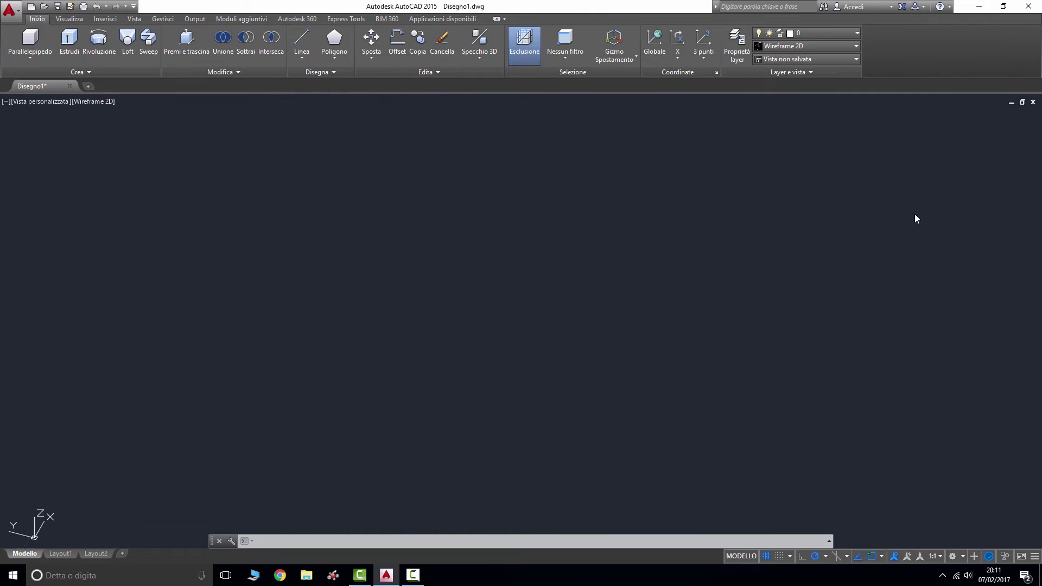
pyautogui.moveTo(682, 332); pyautogui.dragTo(745, 268, button='middle')
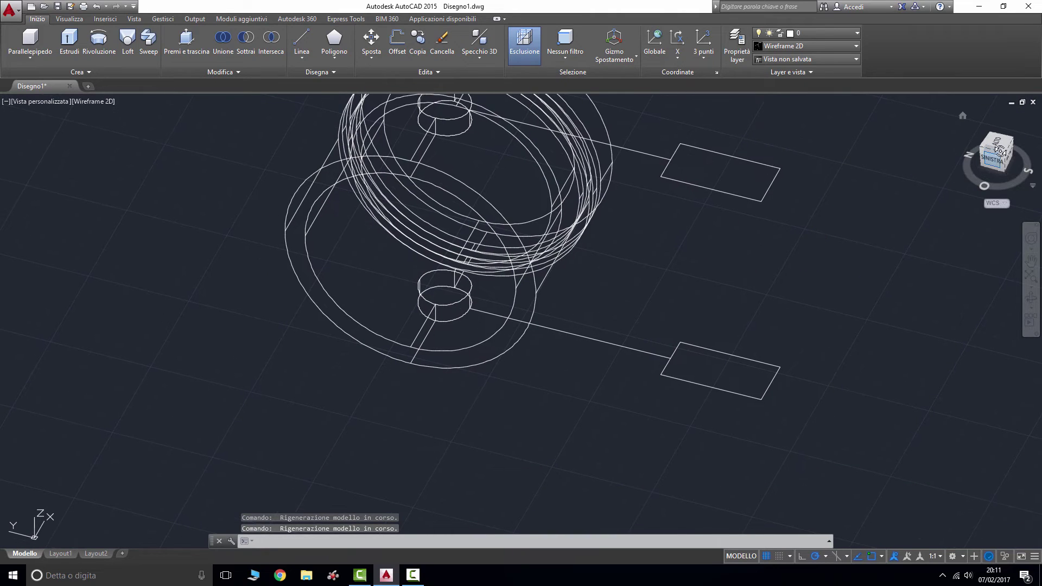
pyautogui.moveTo(999, 150); pyautogui.dragTo(821, 271)
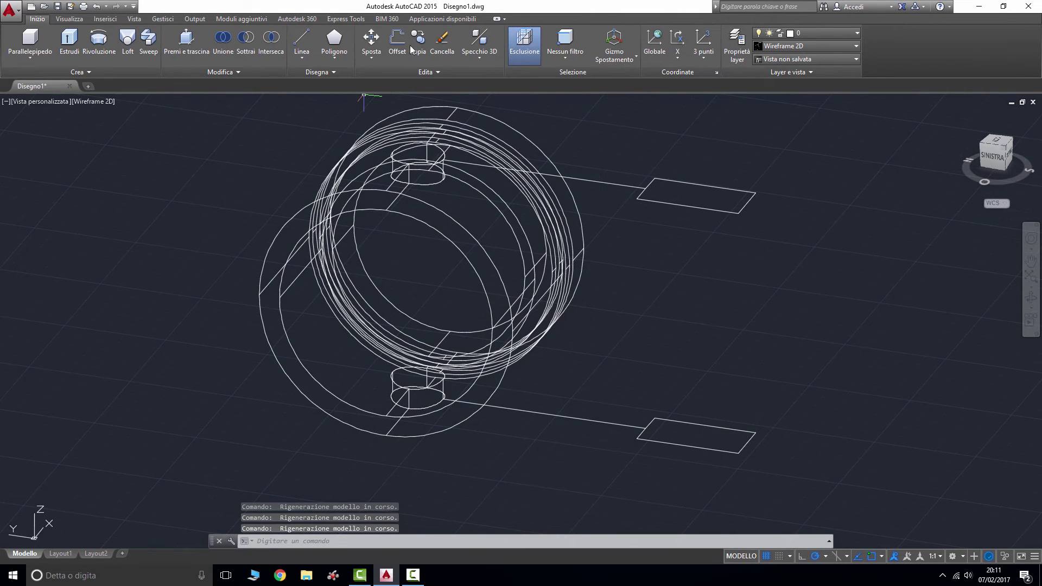
# Move the upper rectangle 5 units down from its corner.
pyautogui.click(371, 40)
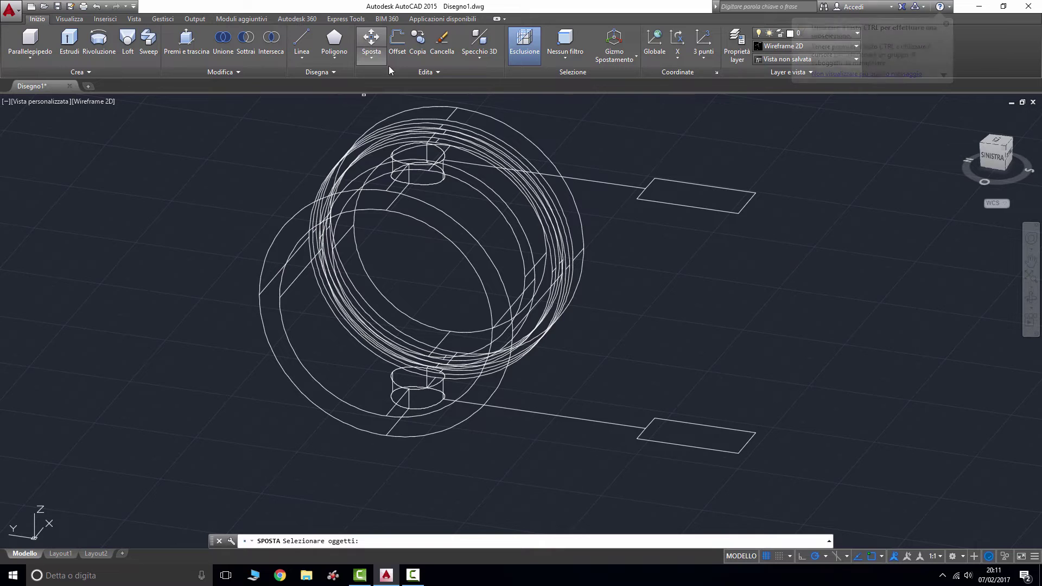
pyautogui.click(646, 200)
pyautogui.press('Return')
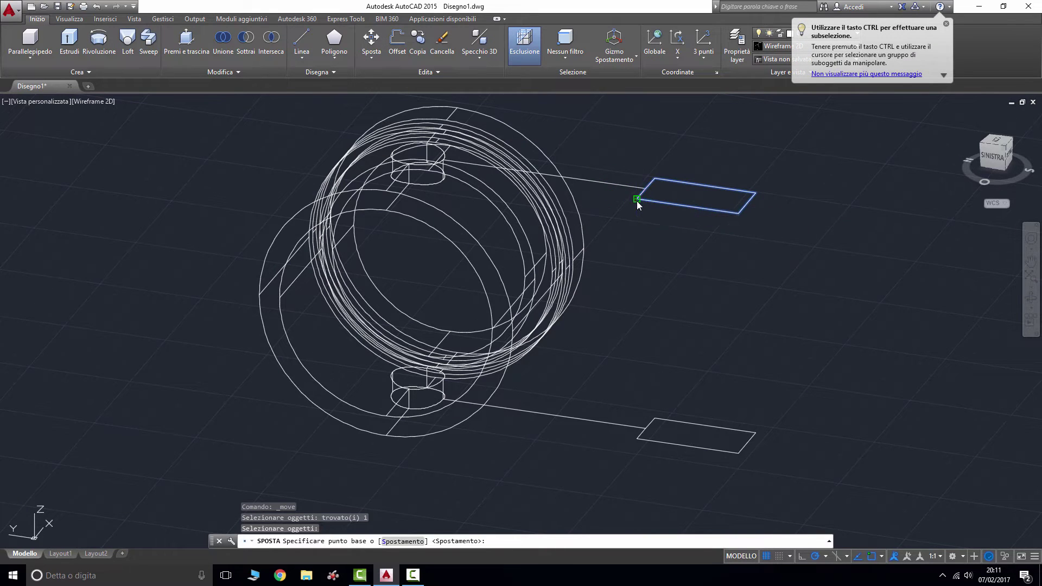
pyautogui.click(637, 199)
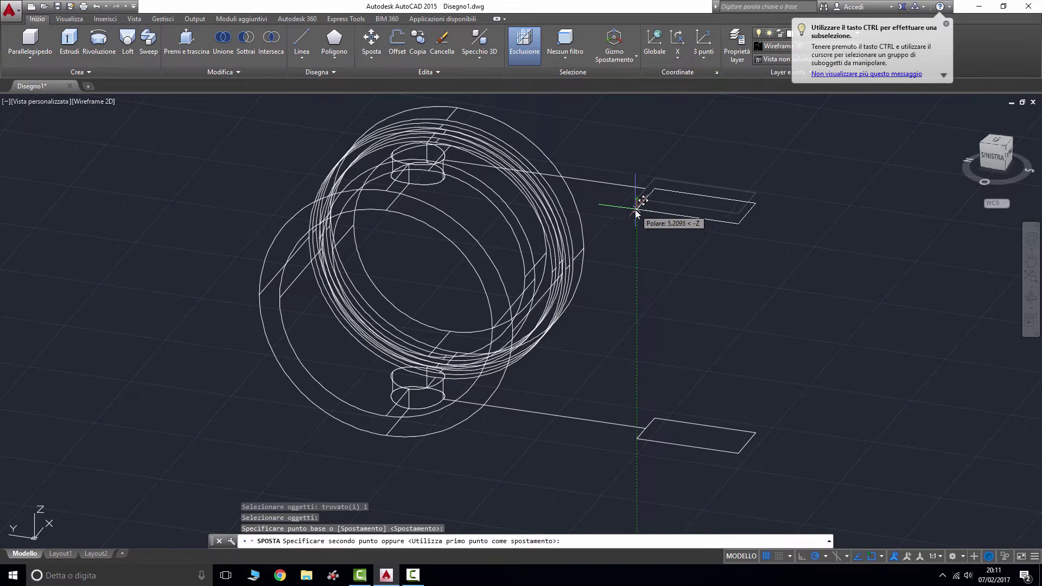
pyautogui.write('5')
pyautogui.press('Return')
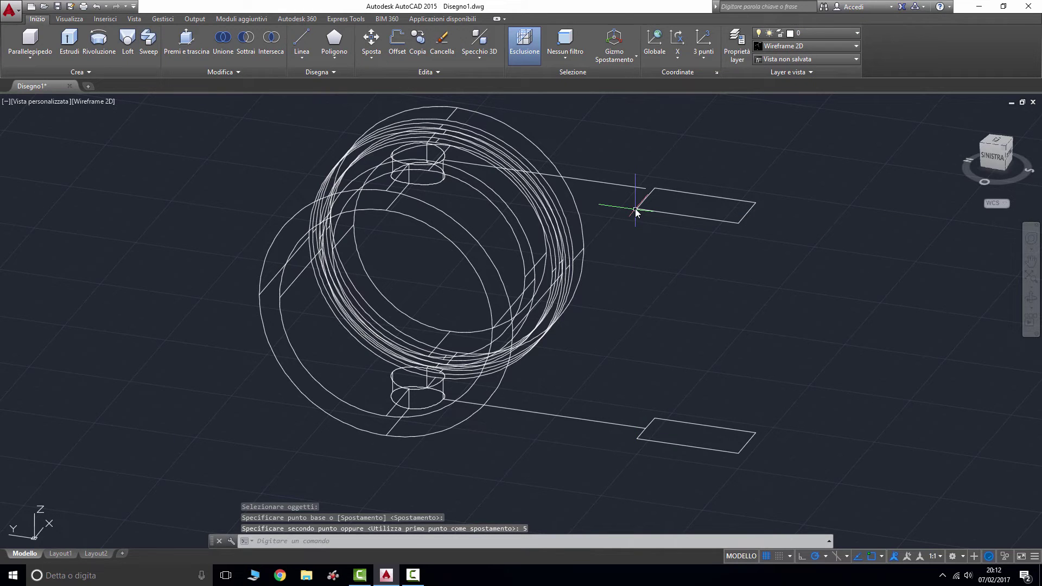
# Move the lower rectangle 5 units up from its corner.
pyautogui.click(371, 39)
pyautogui.click(661, 418)
pyautogui.press('Return')
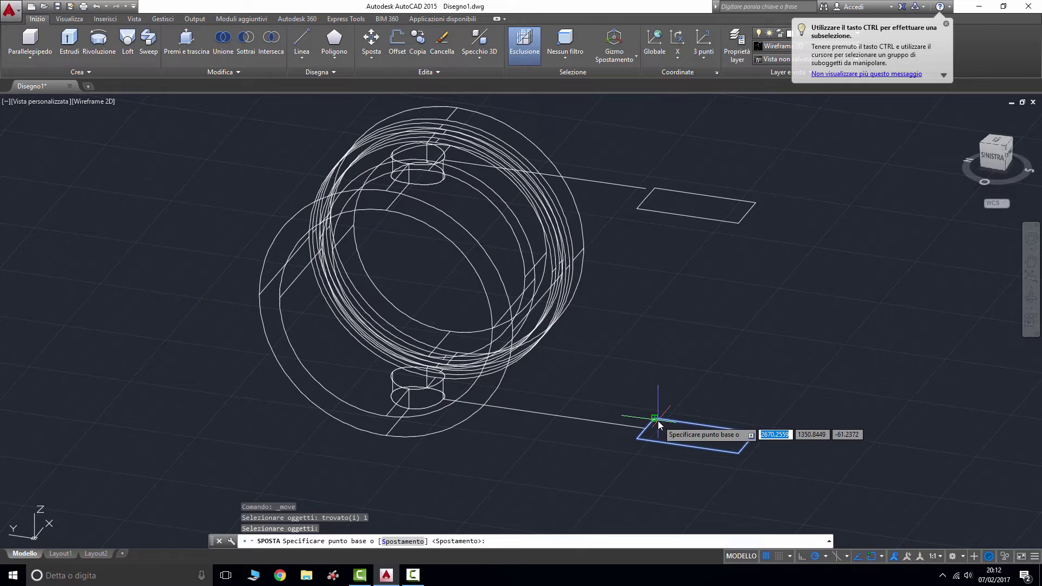
pyautogui.click(660, 420)
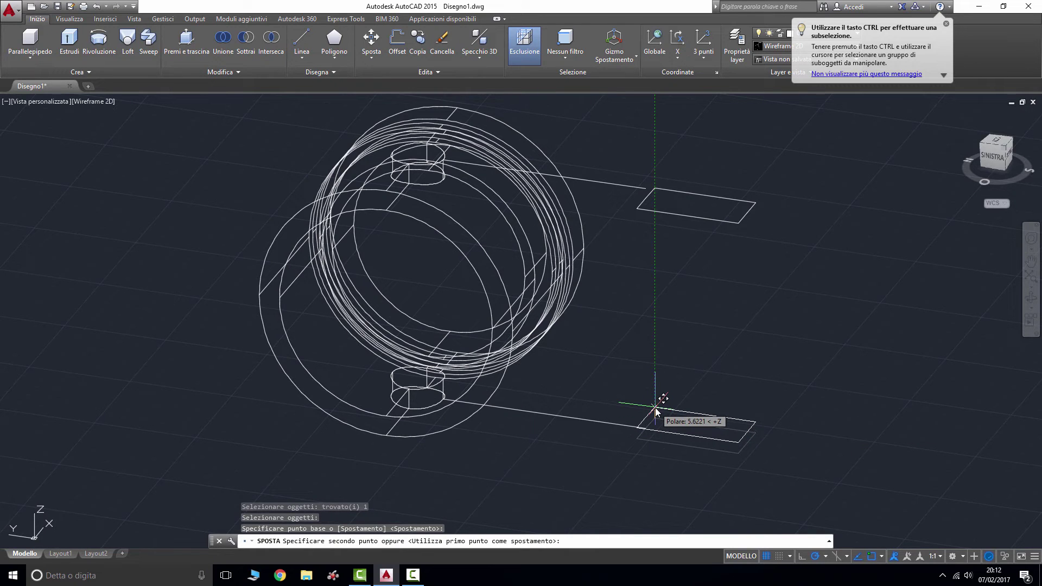
pyautogui.write('5')
pyautogui.press('Return')
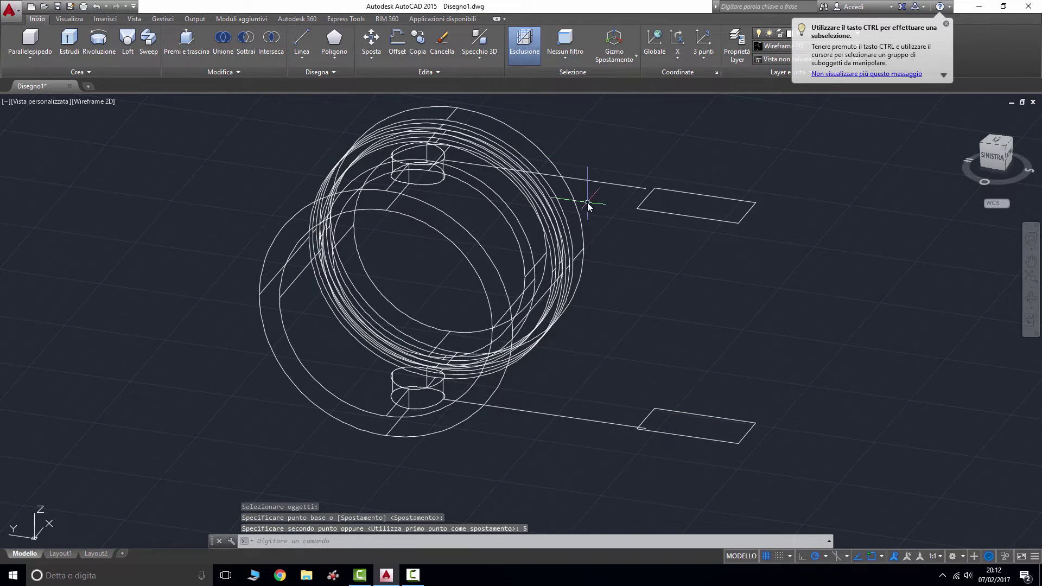
# Delete the upper and lower 100-unit guide lines.
pyautogui.click(607, 183)
pyautogui.click(616, 460)
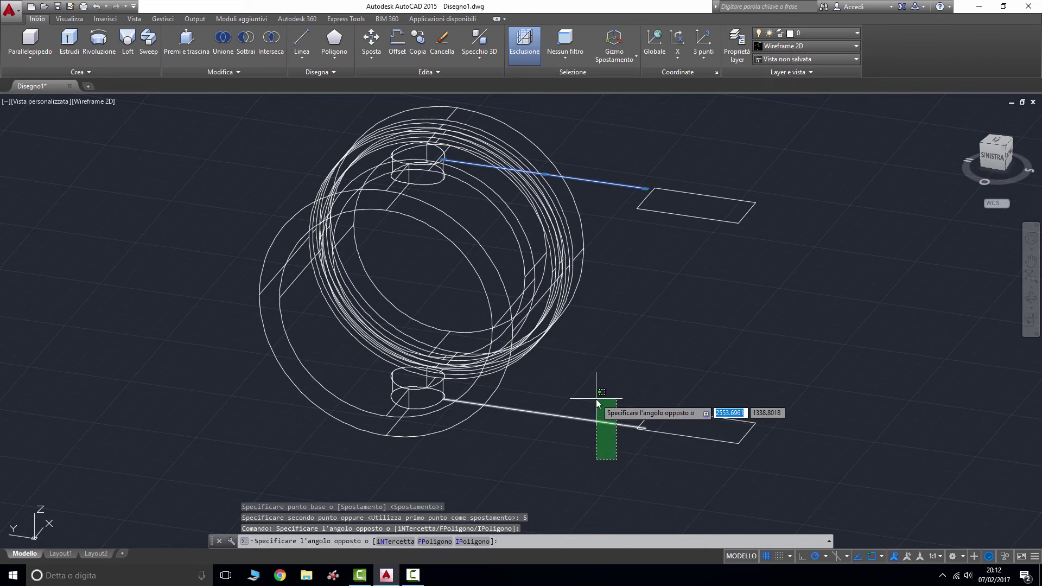
pyautogui.click(596, 401)
pyautogui.press('Delete')
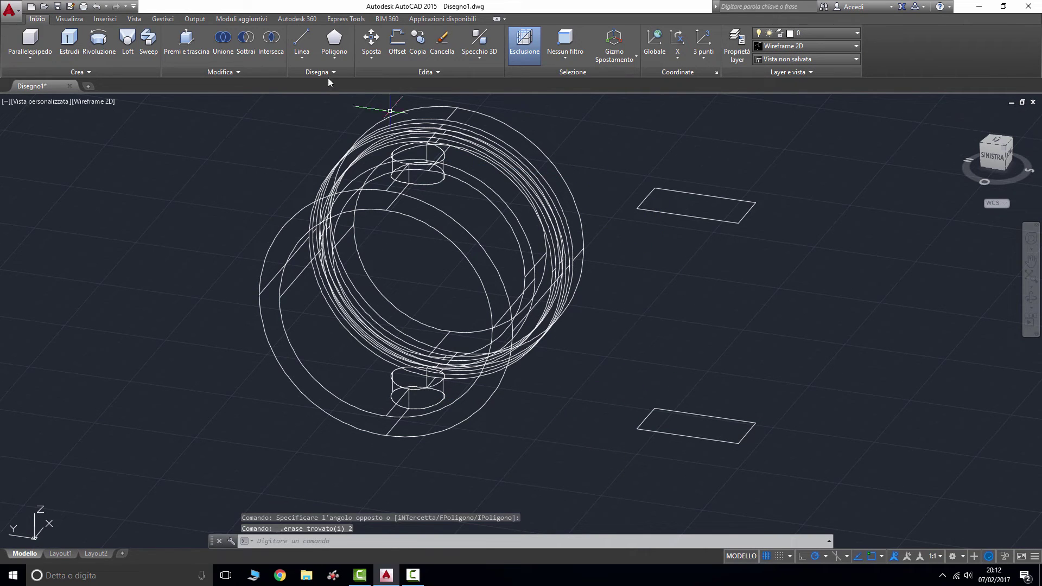
# Extrude the upper rectangle with a height value of 5.
pyautogui.write('E')
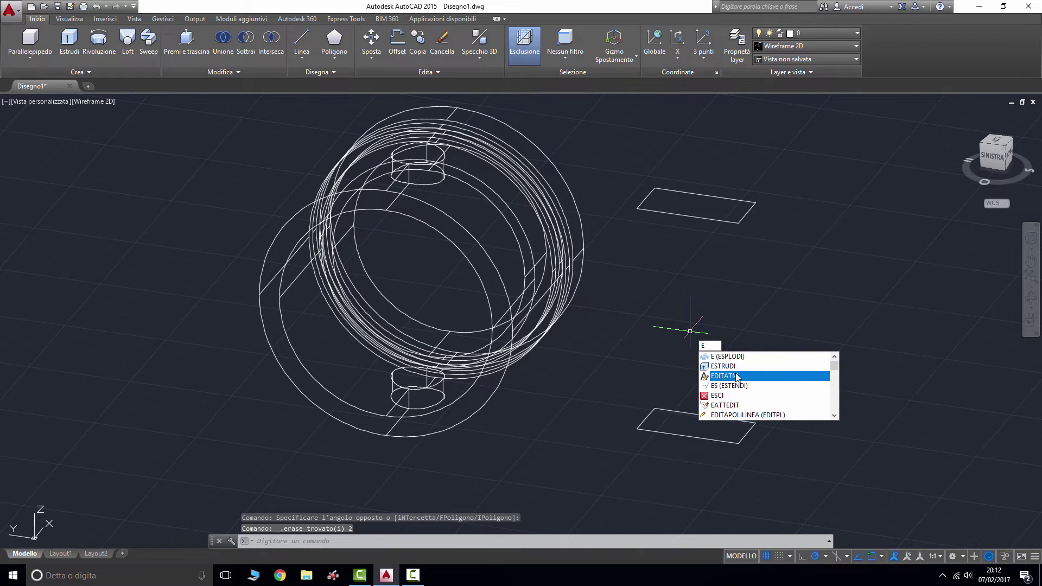
pyautogui.click(723, 366)
pyautogui.click(714, 222)
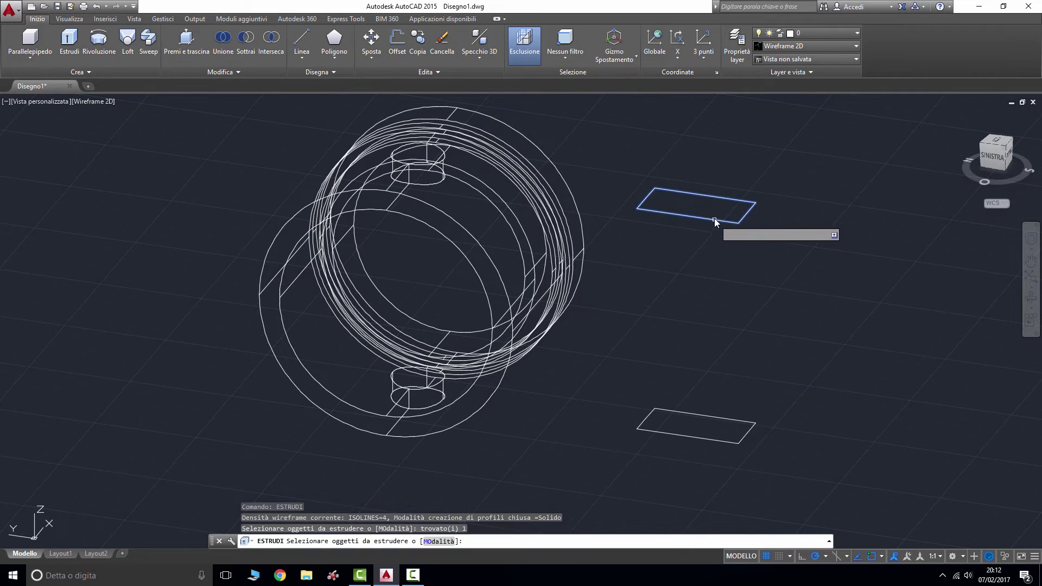
pyautogui.press('Return')
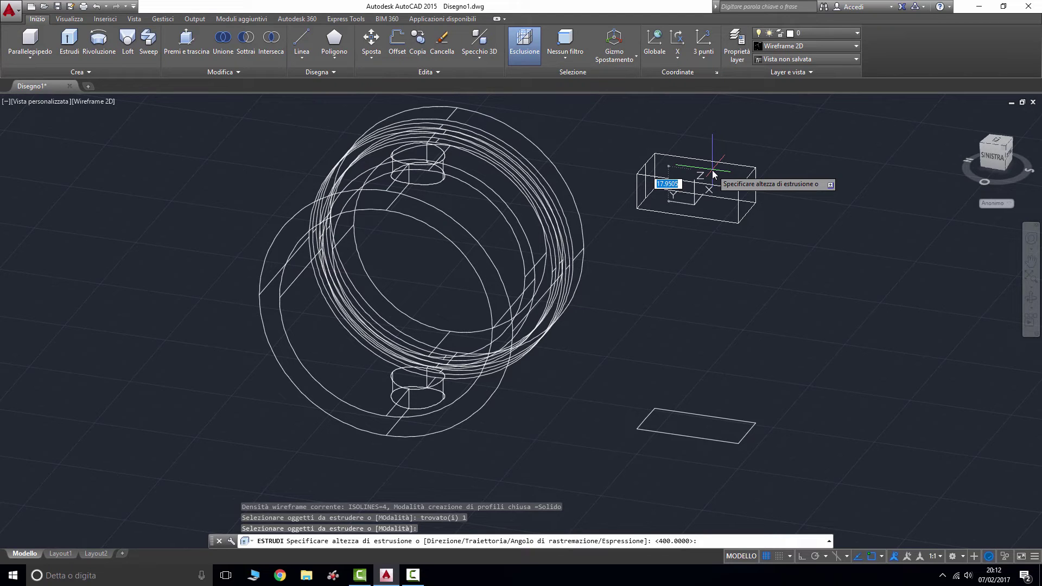
pyautogui.write('15')
pyautogui.press('Return')
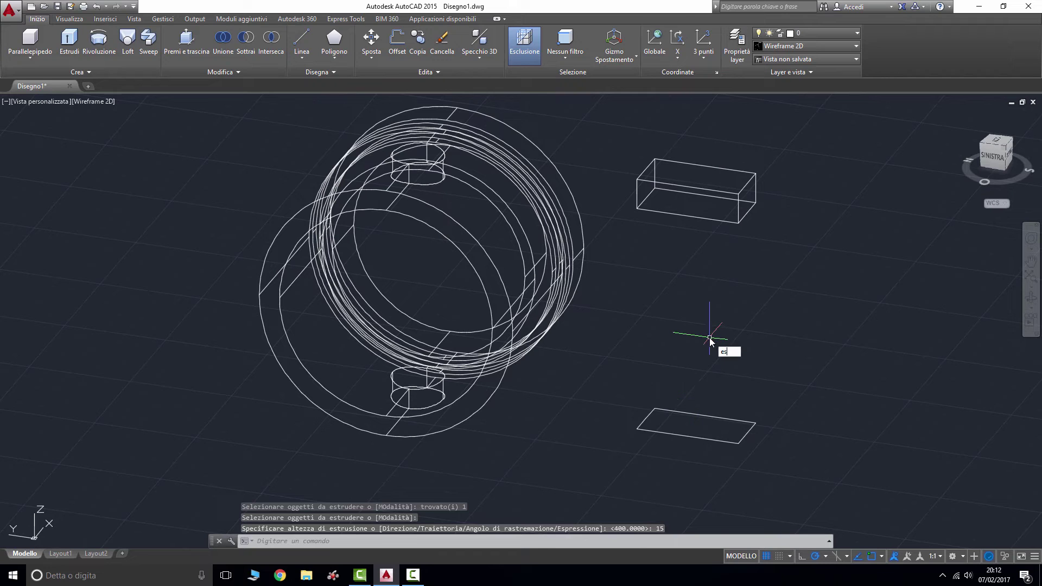
# Cancel the stray EXTEND command without changing anything.
pyautogui.press('Return')
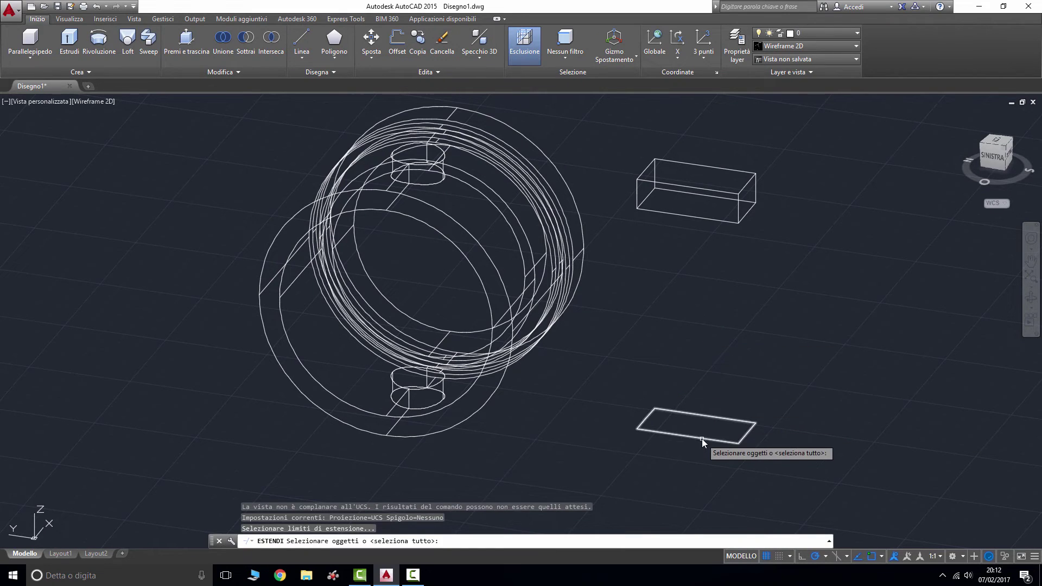
pyautogui.click(702, 439)
pyautogui.press('Return')
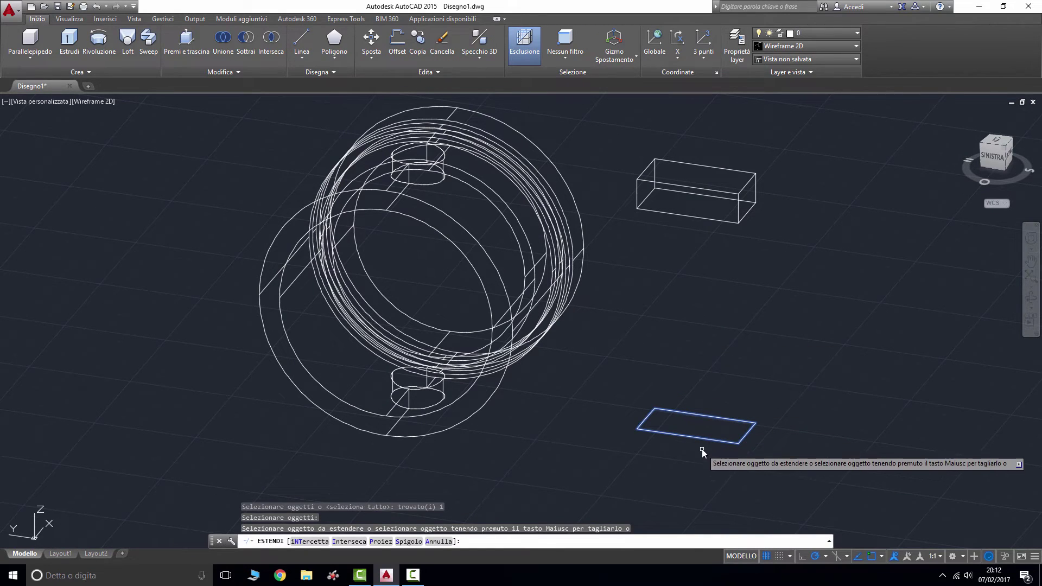
pyautogui.press('Return')
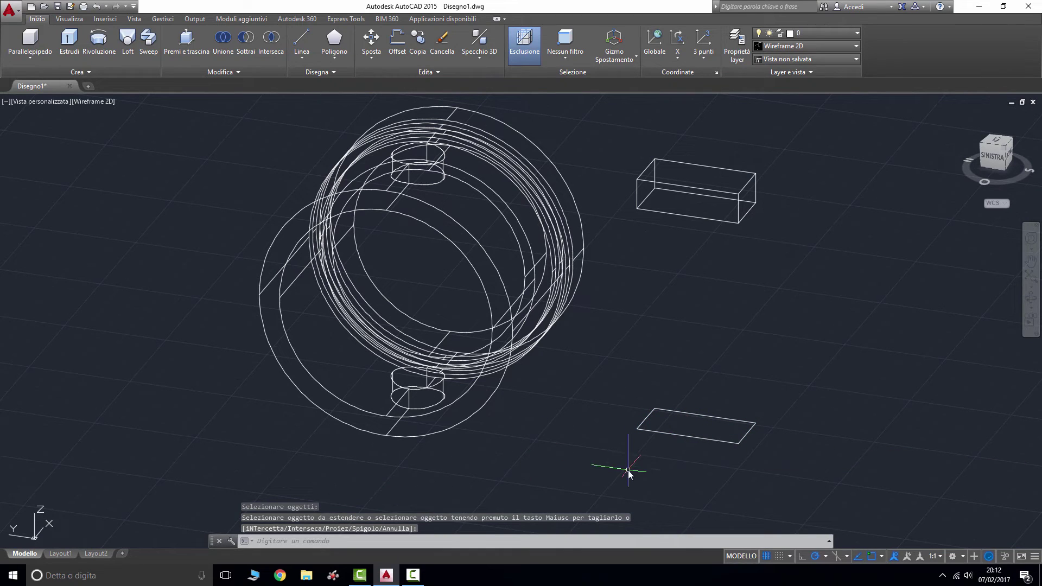
pyautogui.write('EST')
# Extrude the lower rectangle into a solid box 15 units tall.
pyautogui.press('Return')
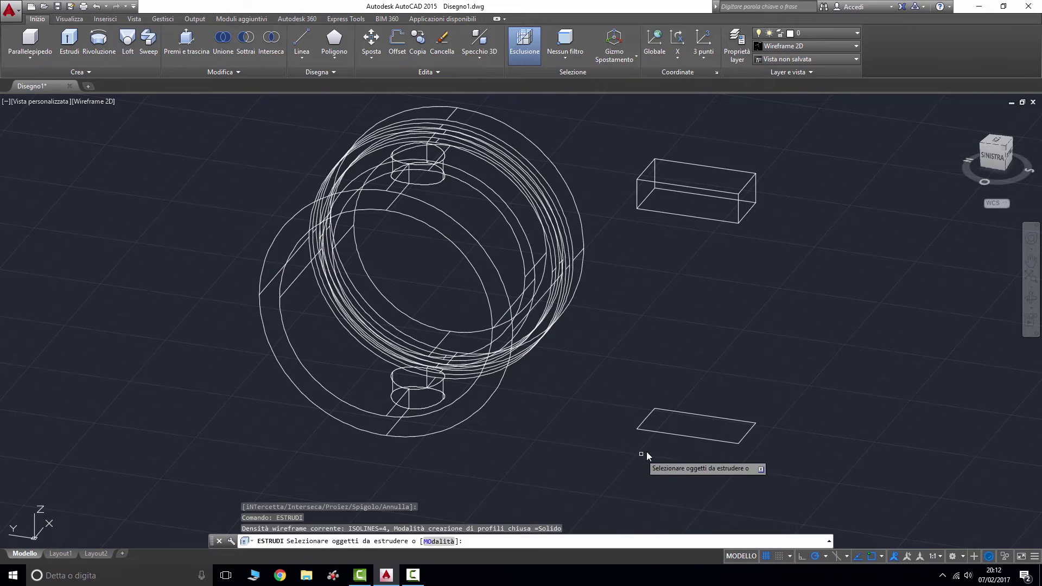
pyautogui.click(681, 434)
pyautogui.press('Return')
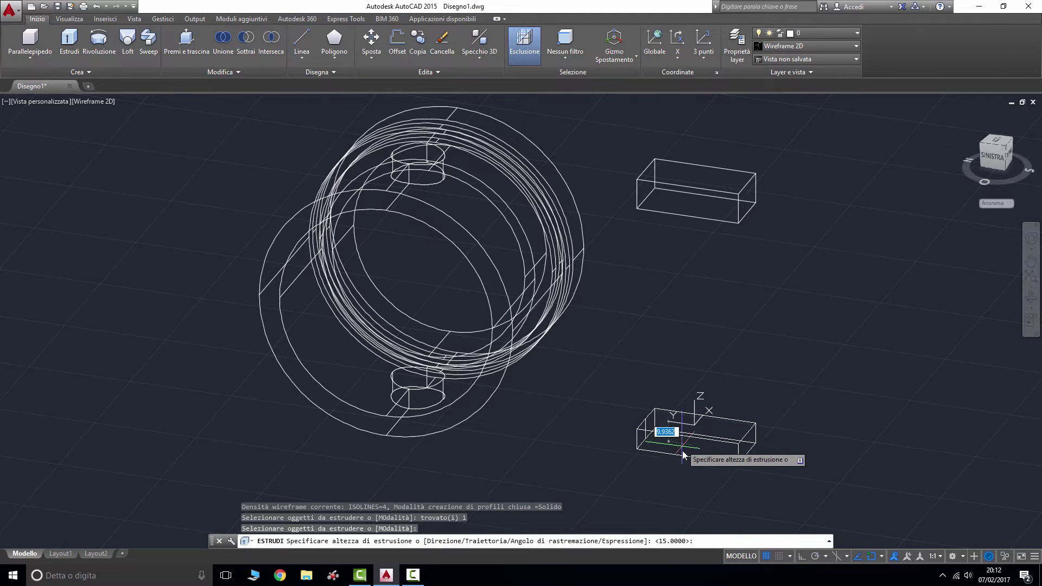
pyautogui.write('15')
pyautogui.press('Return')
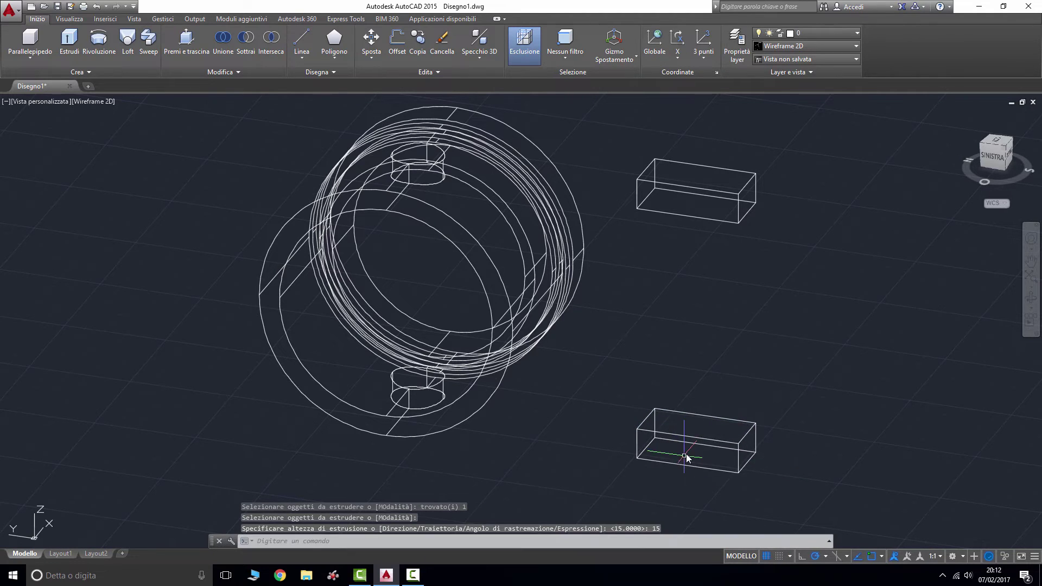
# Move both boxes 135 units from their lower-left corner onto the pin bosses.
pyautogui.click(992, 162)
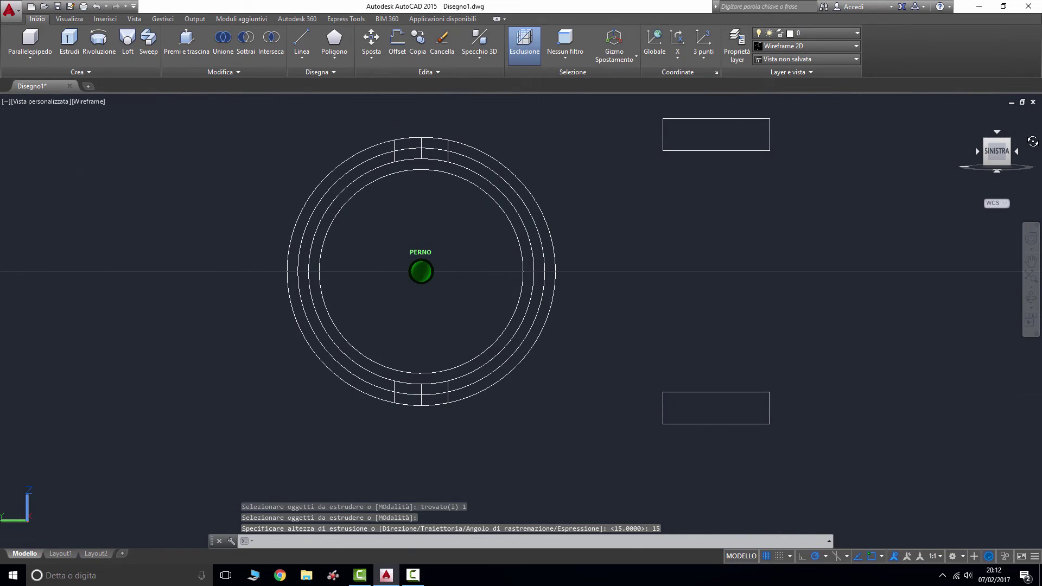
pyautogui.click(975, 146)
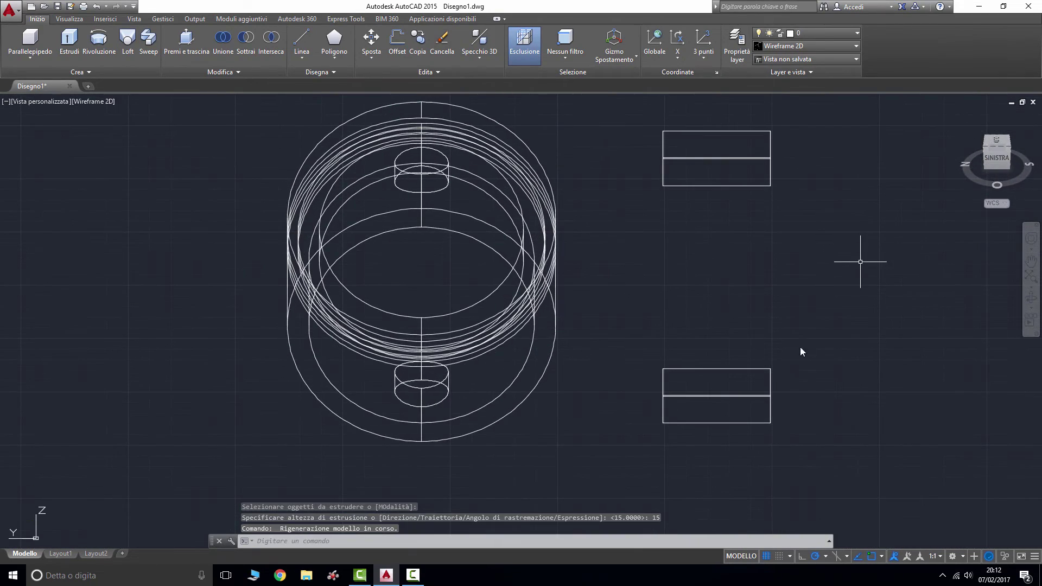
pyautogui.click(371, 39)
pyautogui.click(750, 462)
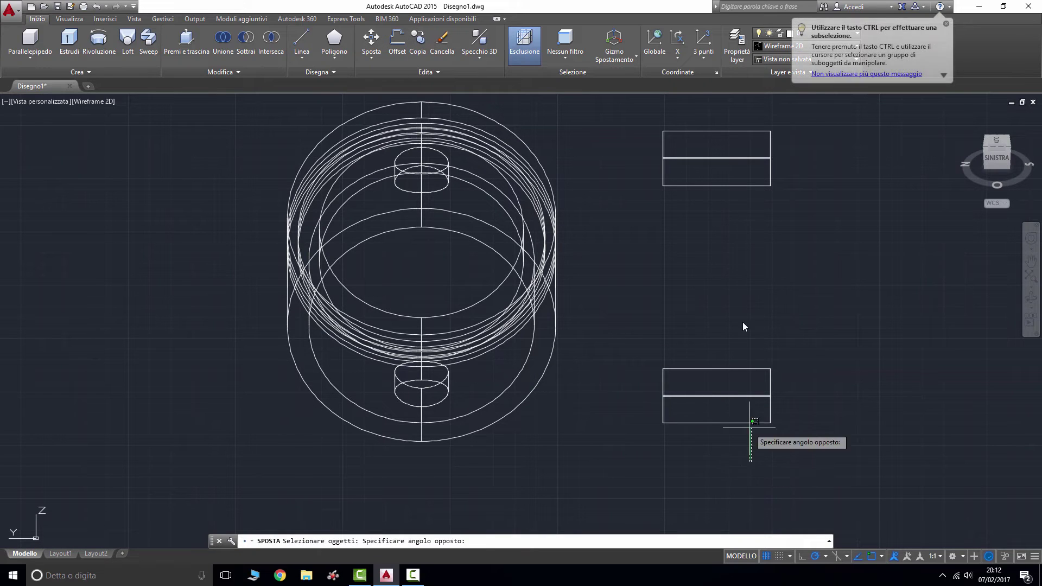
pyautogui.click(675, 119)
pyautogui.press('Return')
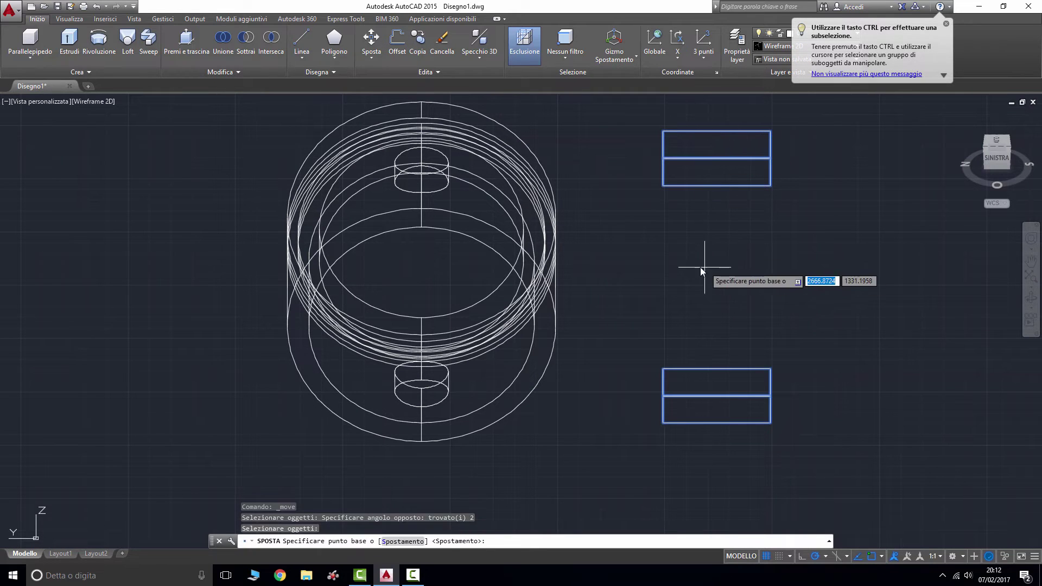
pyautogui.click(662, 369)
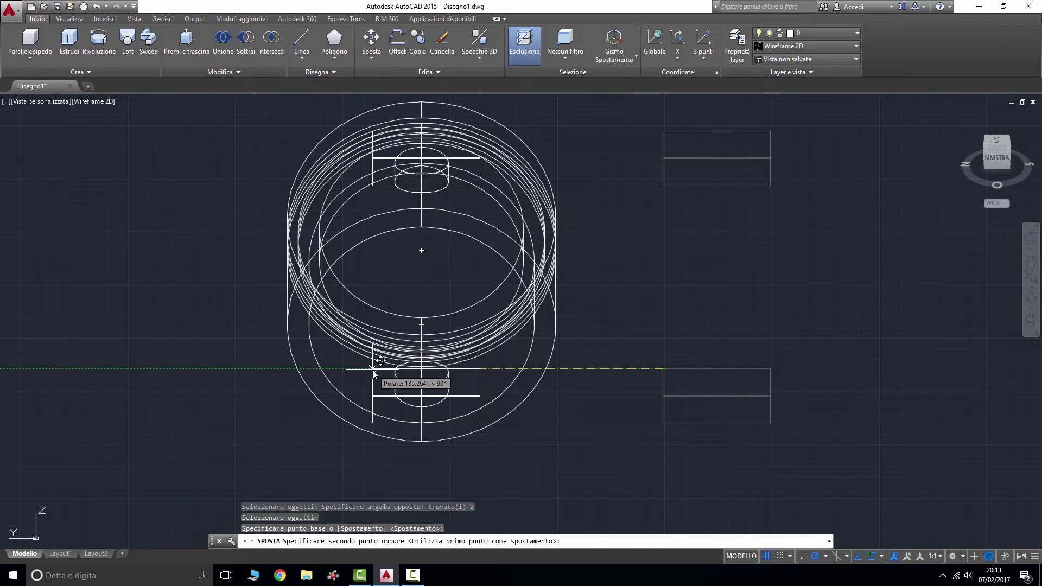
pyautogui.write('135')
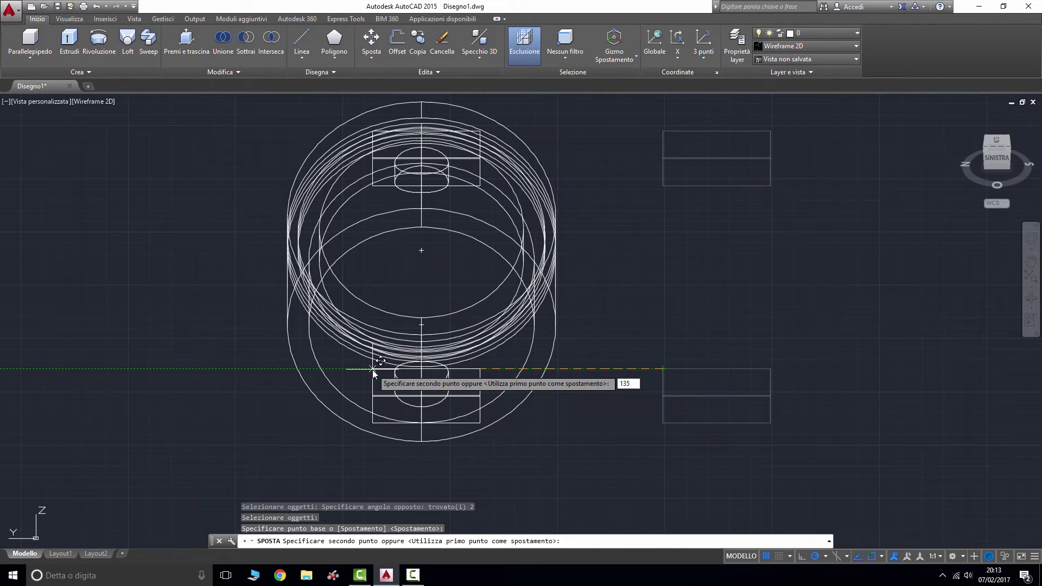
pyautogui.press('Return')
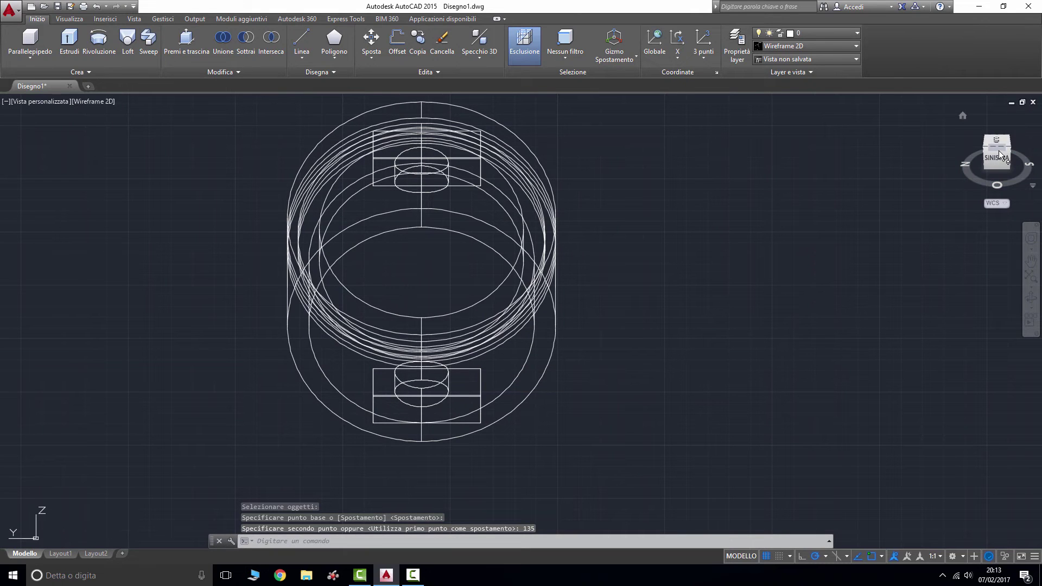
# Zoom in and orbit to an angled close-up of the lower box, cancelling a grip.
pyautogui.click(998, 160)
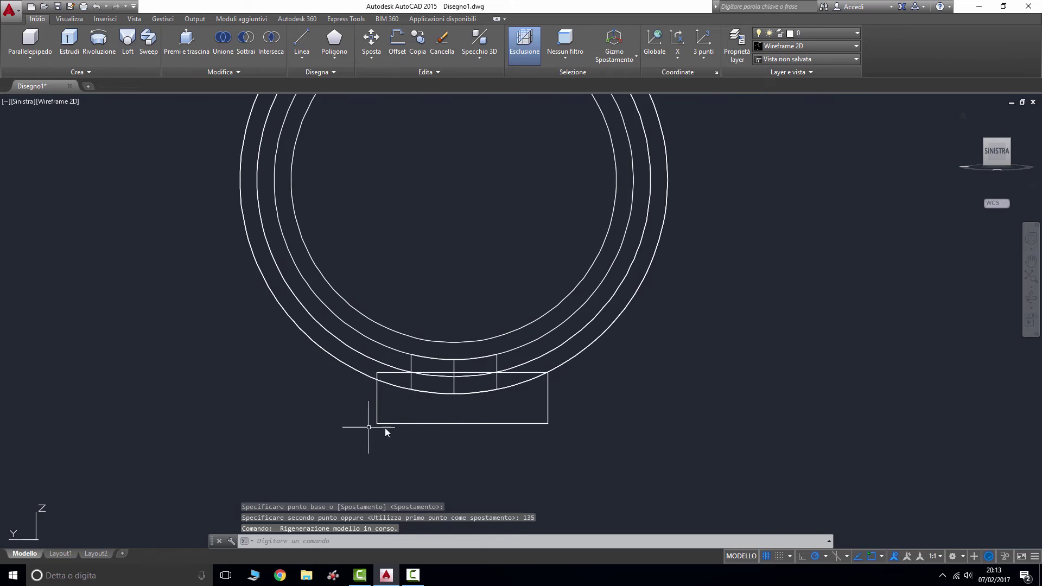
pyautogui.scroll(1, 380, 428)
pyautogui.scroll(2, 477, 412)
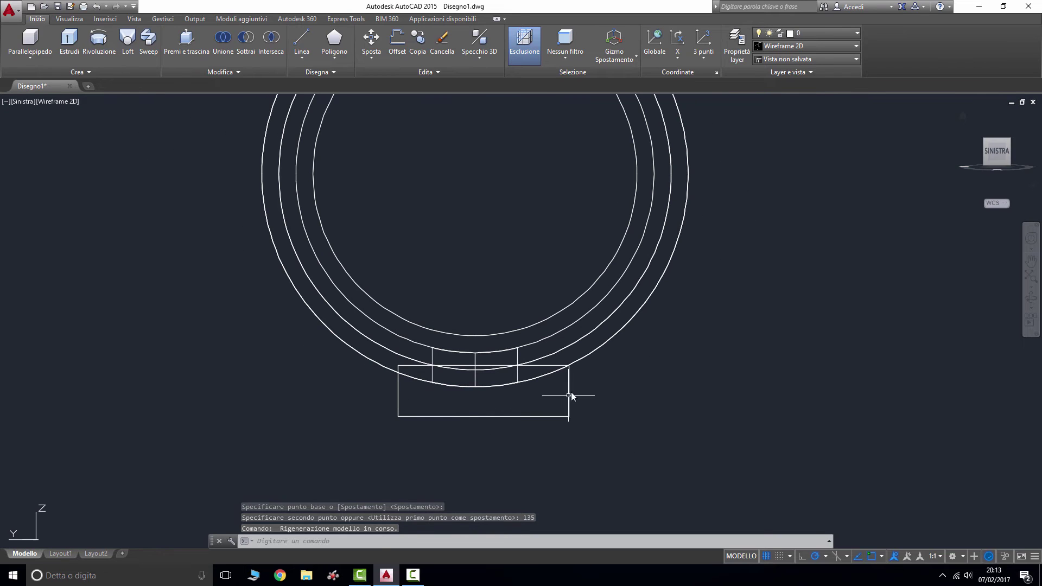
pyautogui.moveTo(996, 151)
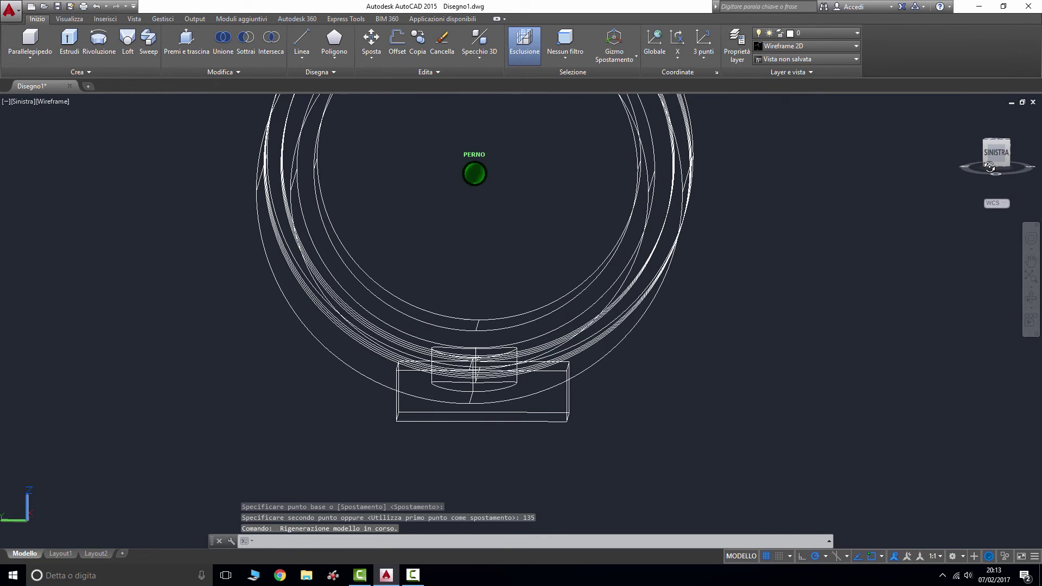
pyautogui.moveTo(1001, 155); pyautogui.dragTo(976, 194)
pyautogui.click(567, 422)
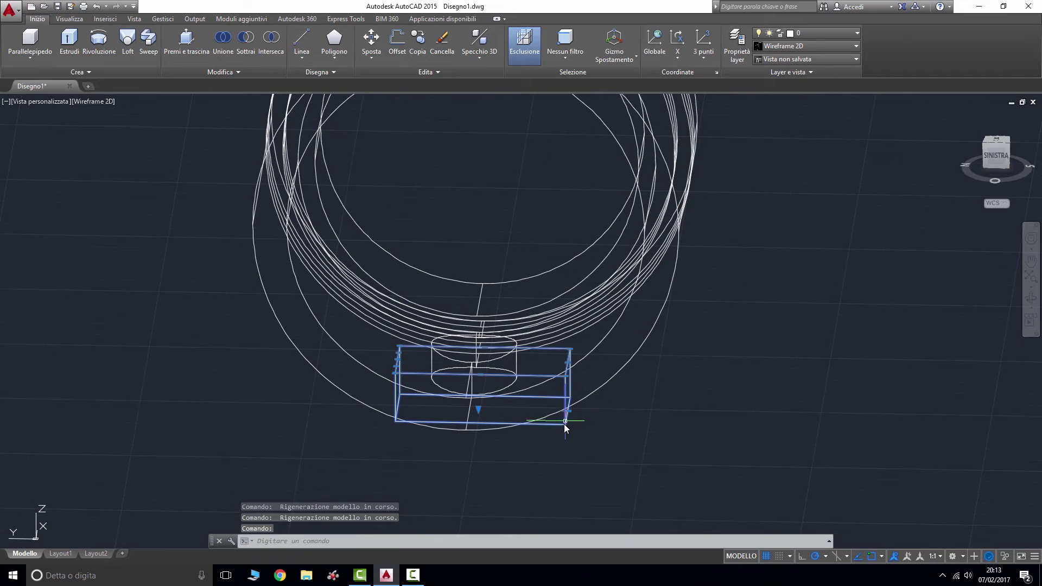
pyautogui.click(566, 411)
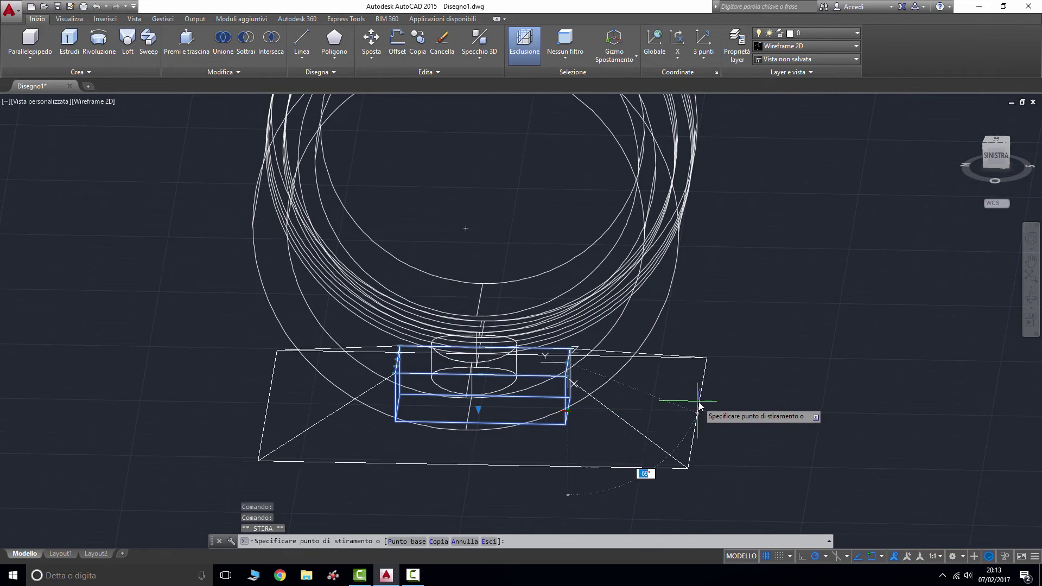
pyautogui.press('Escape')
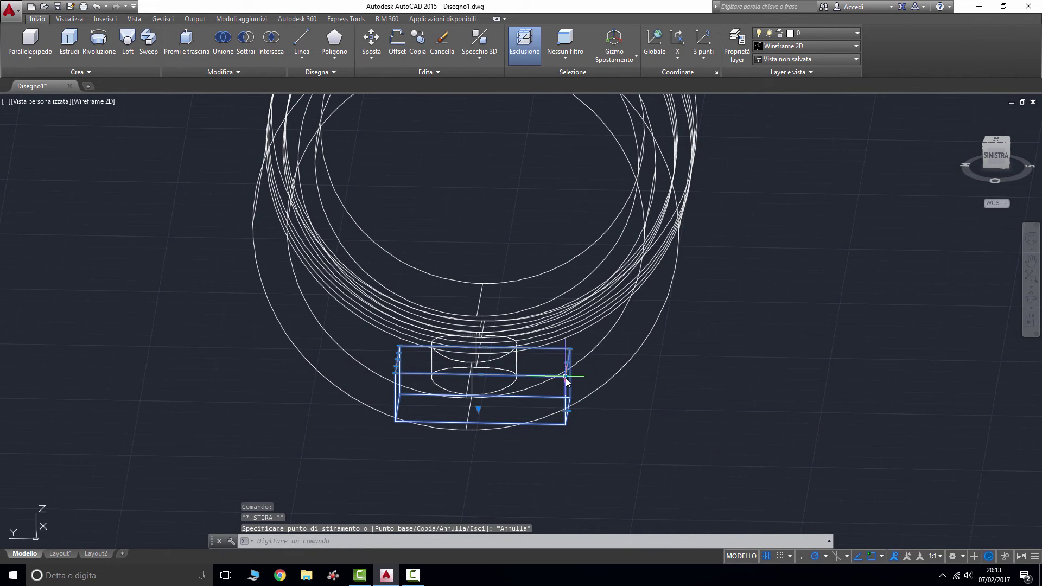
# Trial-stretch one corner of the box, then undo twice to restore it.
pyautogui.click(565, 376)
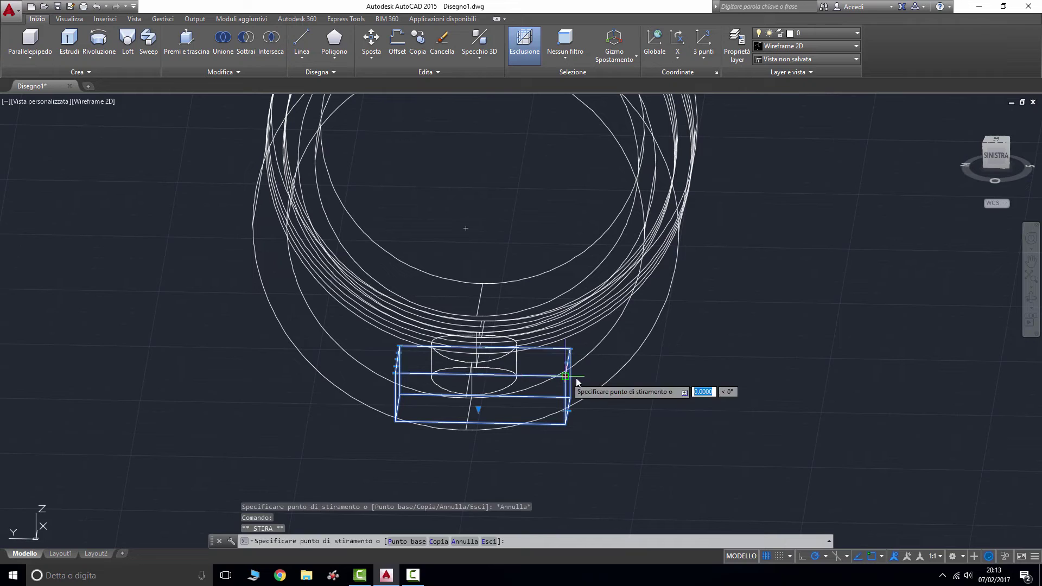
pyautogui.click(570, 349)
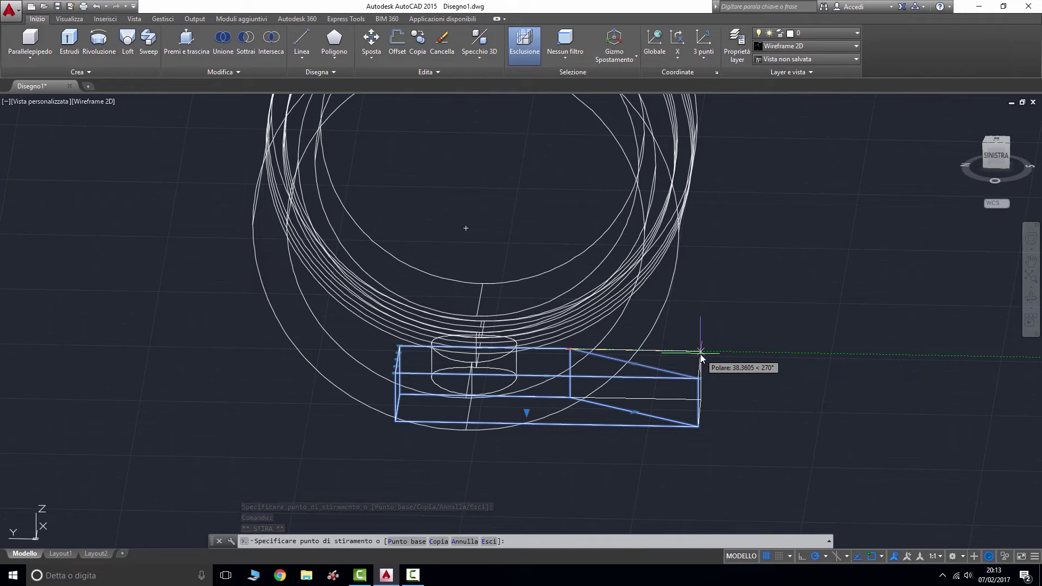
pyautogui.press('Escape')
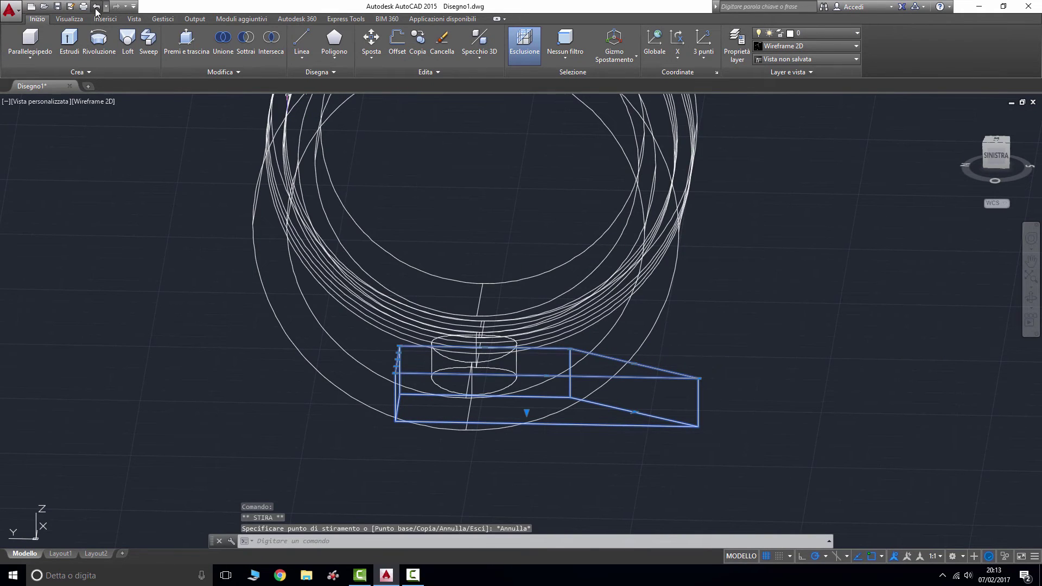
pyautogui.click(97, 10)
pyautogui.click(98, 8)
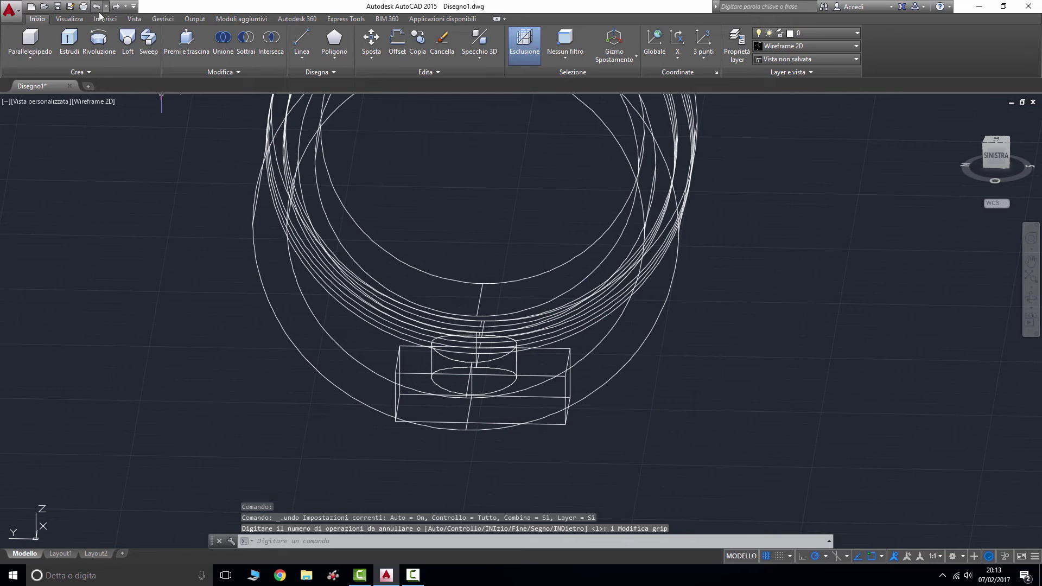
# Stretch both right-hand corner grips of the lower box by 30 units.
pyautogui.click(566, 382)
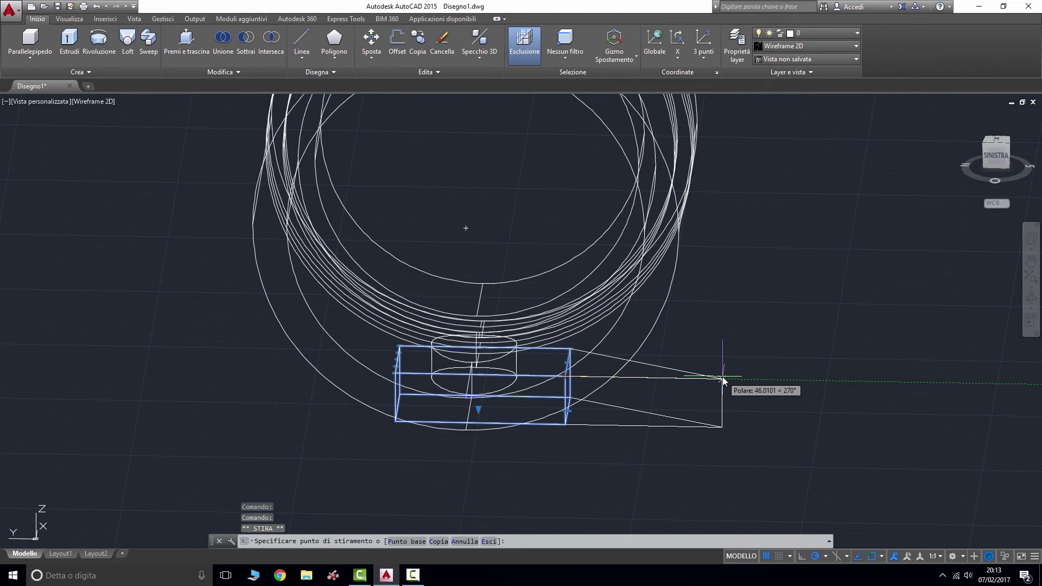
pyautogui.write('30')
pyautogui.press('Return')
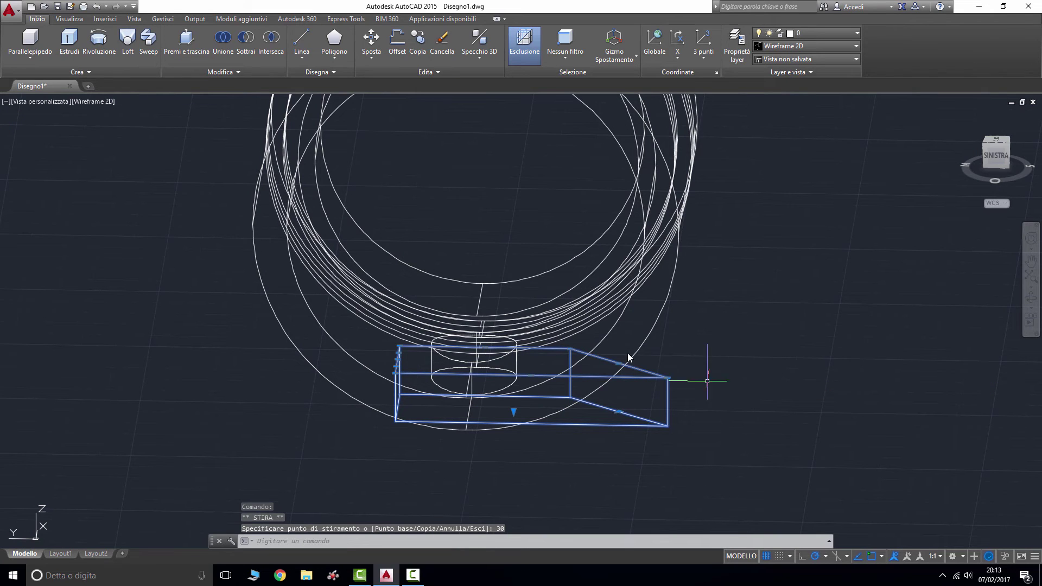
pyautogui.click(669, 378)
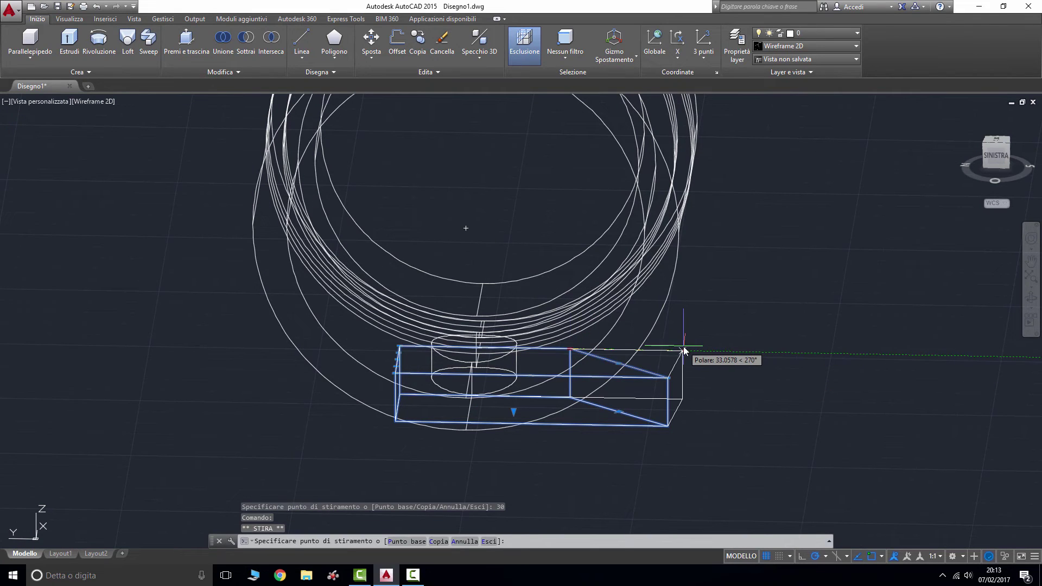
pyautogui.write('30')
pyautogui.press('Return')
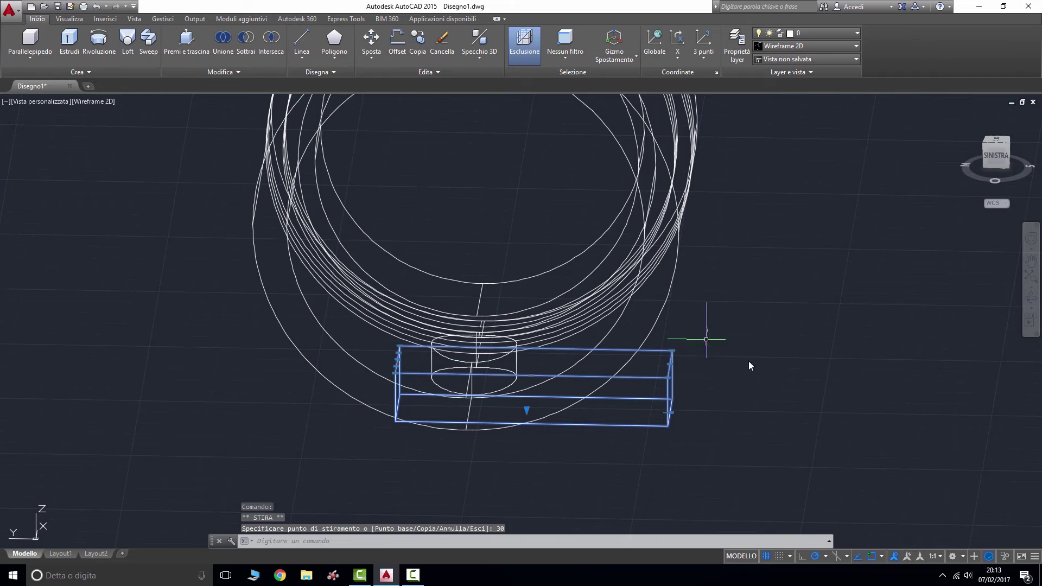
pyautogui.click(995, 158)
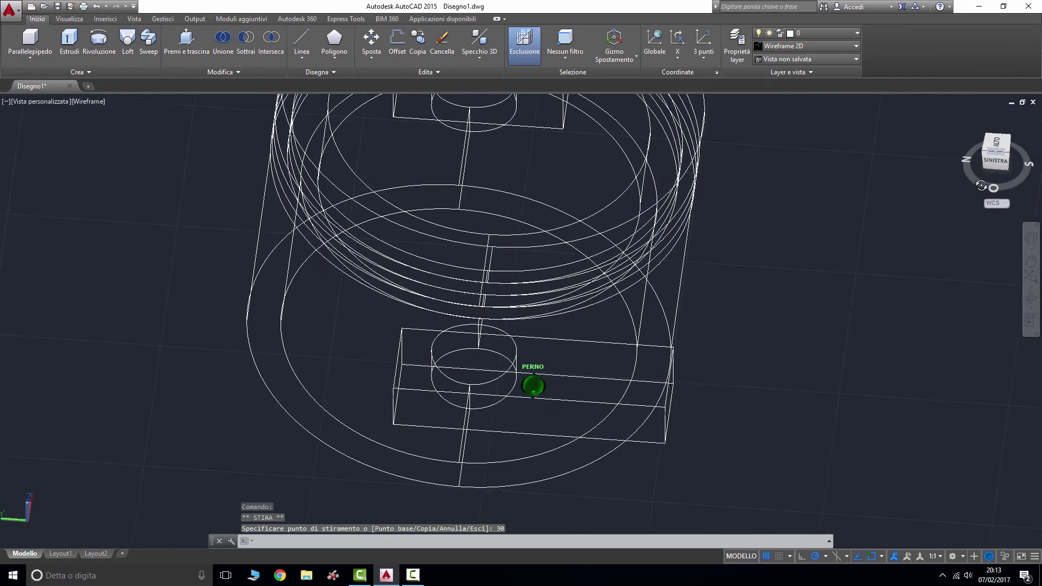
pyautogui.moveTo(992, 163); pyautogui.dragTo(988, 174)
pyautogui.click(989, 175)
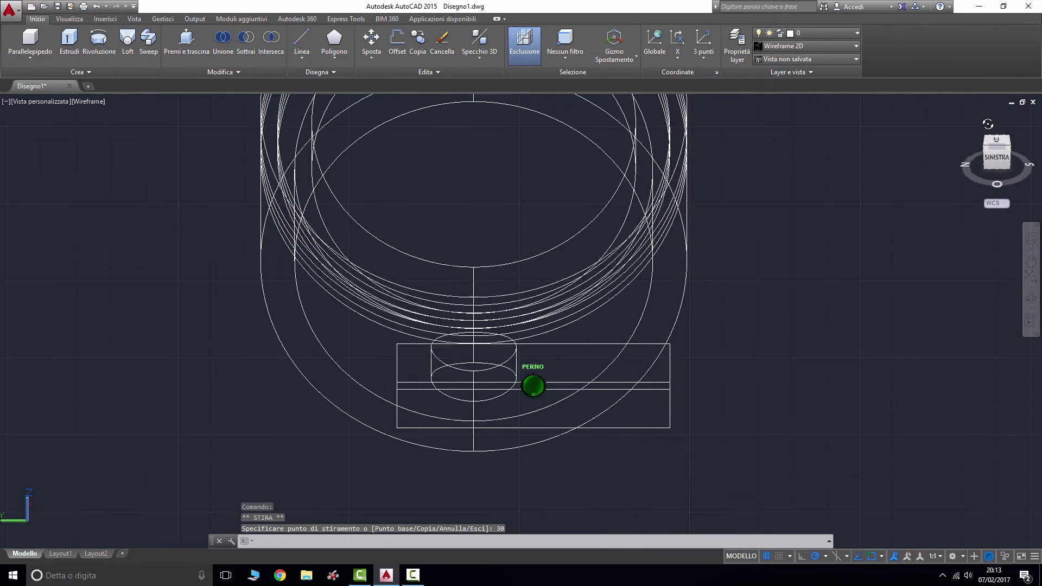
# Move the lengthened box left from its lower-left corner to centre it on the pin hole.
pyautogui.click(371, 40)
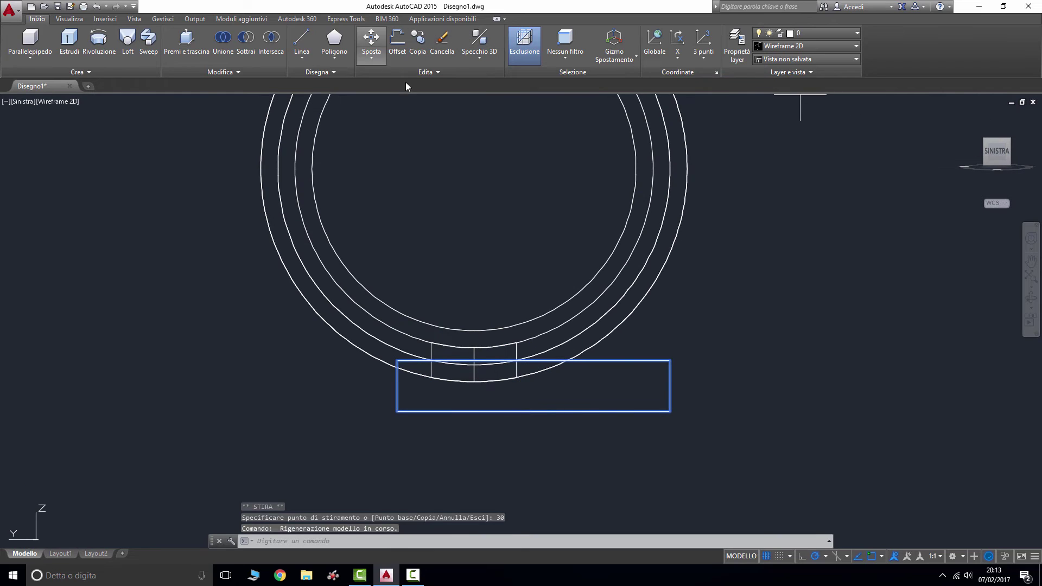
pyautogui.click(396, 411)
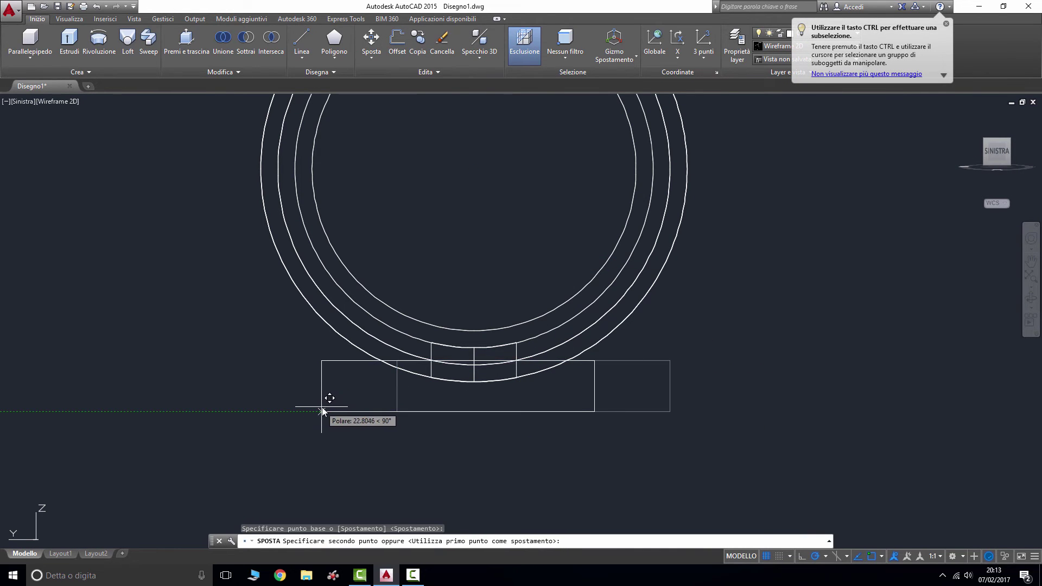
pyautogui.click(322, 411)
pyautogui.moveTo(975, 147)
pyautogui.mouseDown()
pyautogui.moveTo(961, 259)
pyautogui.moveTo(945, 207)
pyautogui.mouseUp()
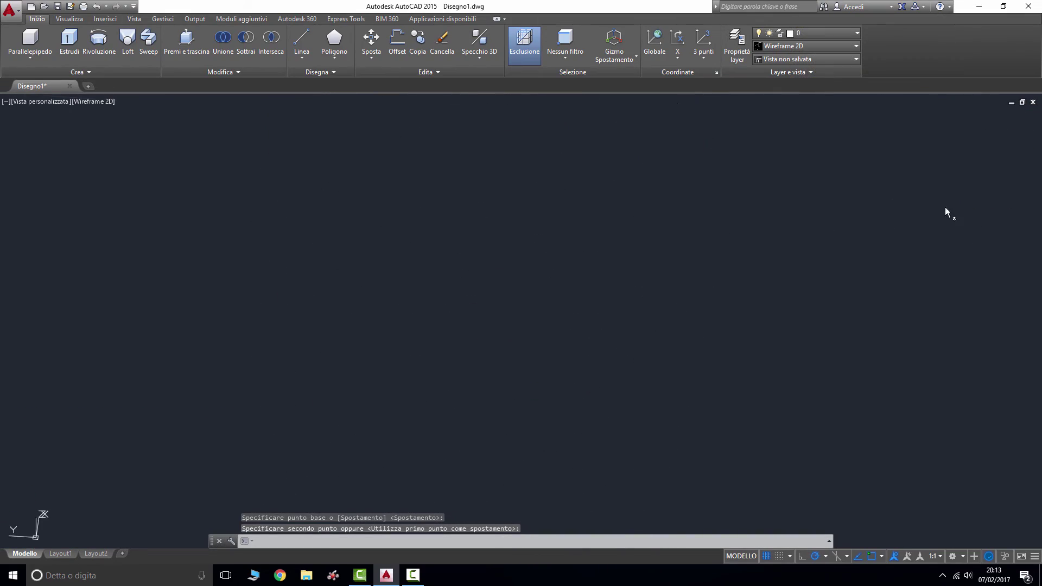
# Stretch both ends of the upper pin-hole box by 30 units each.
pyautogui.scroll(3, 865, 275)
pyautogui.moveTo(837, 208); pyautogui.dragTo(877, 384, button='middle')
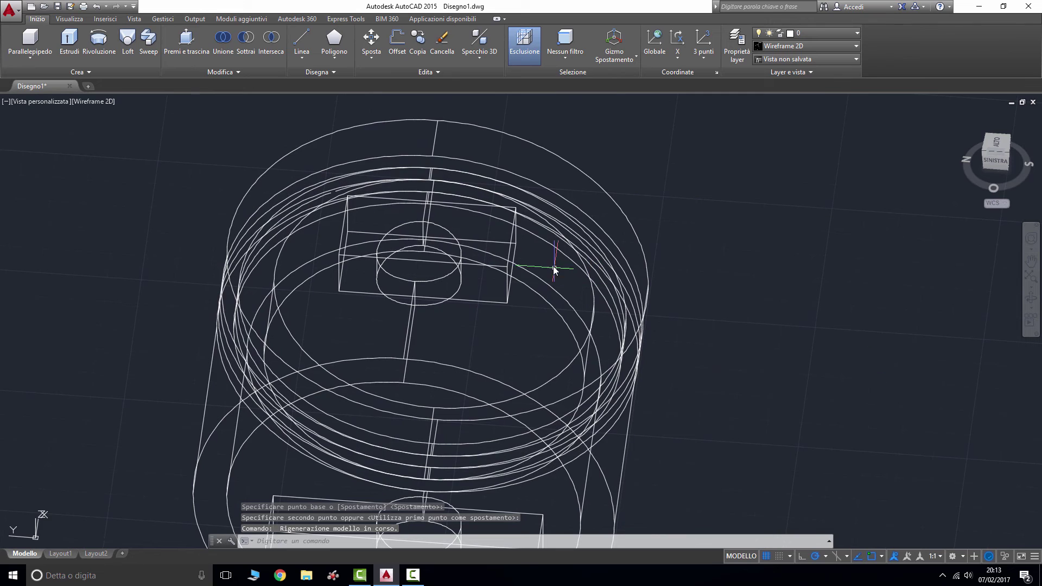
pyautogui.click(517, 244)
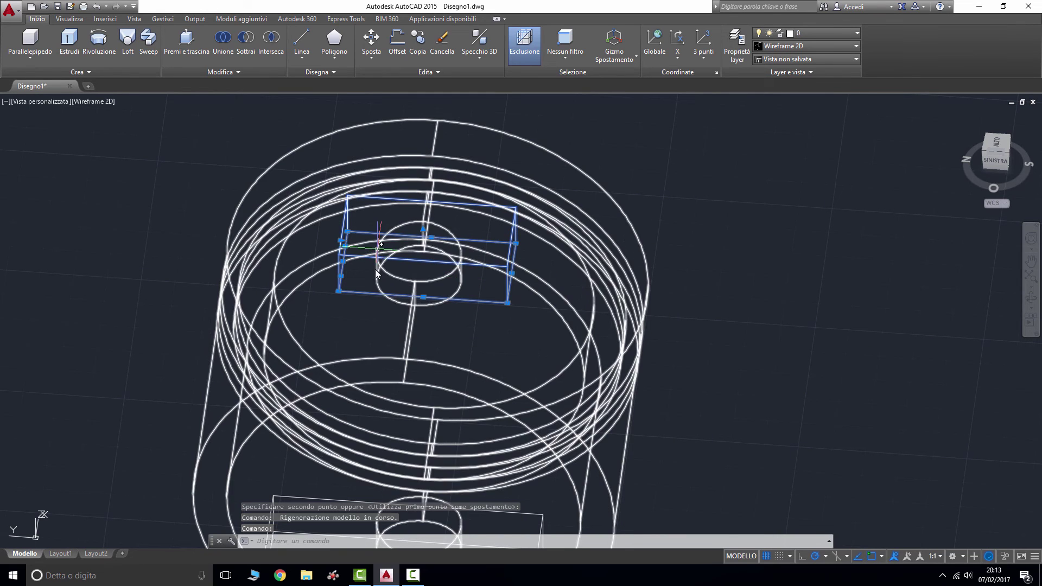
pyautogui.click(508, 303)
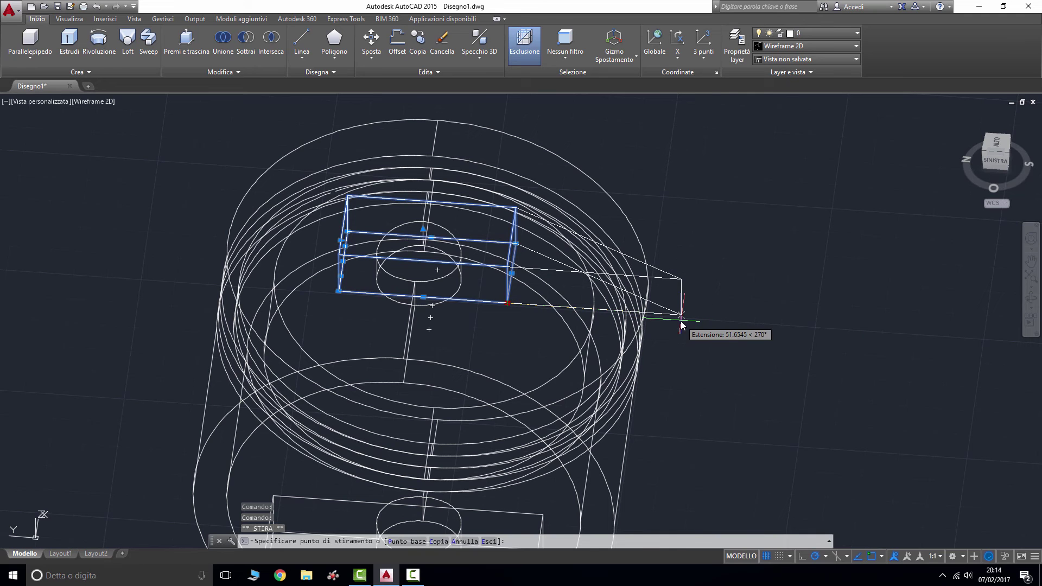
pyautogui.write('30')
pyautogui.press('Return')
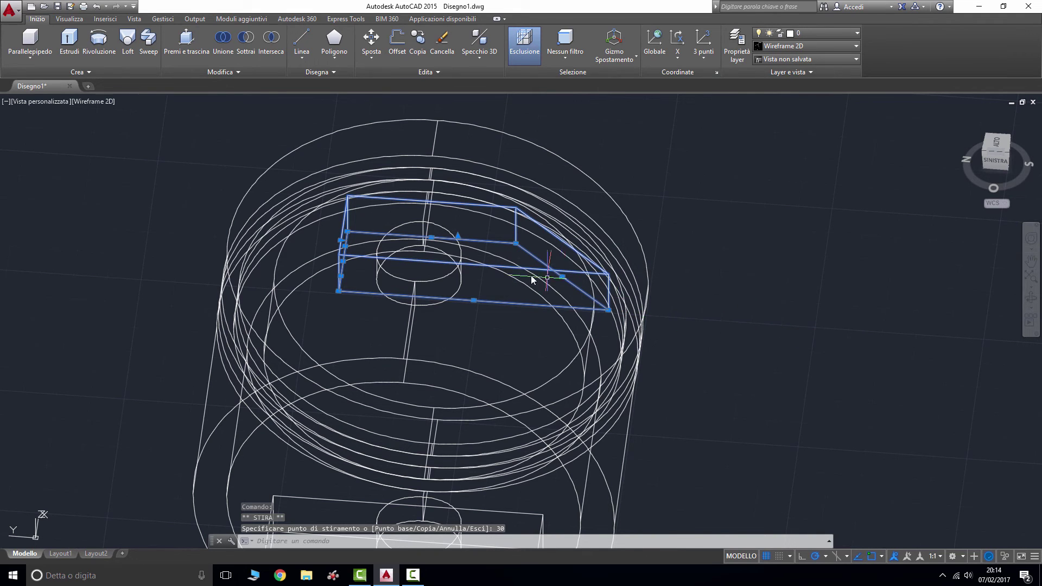
pyautogui.click(516, 243)
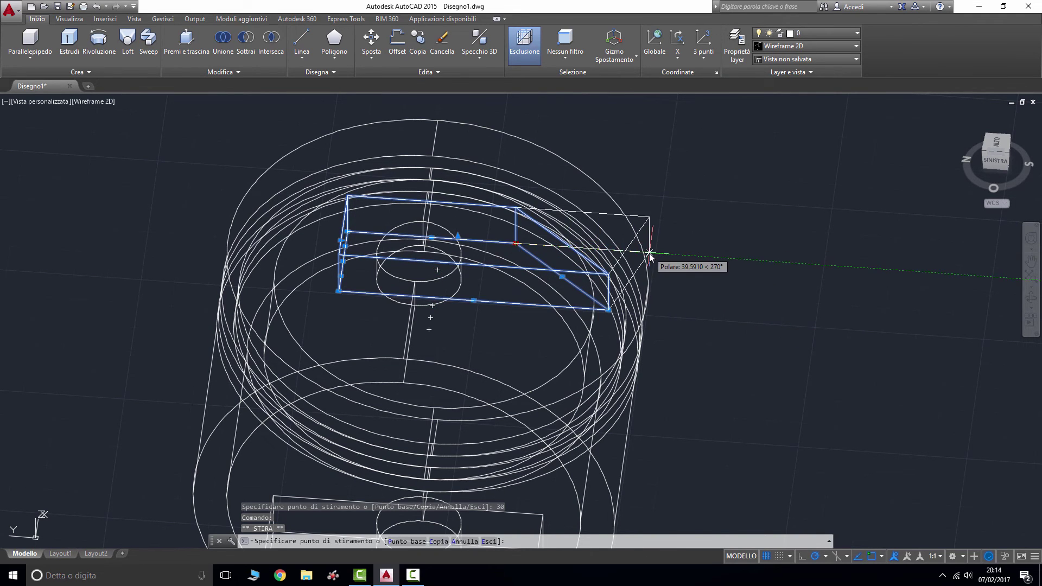
pyautogui.write('30')
pyautogui.press('Return')
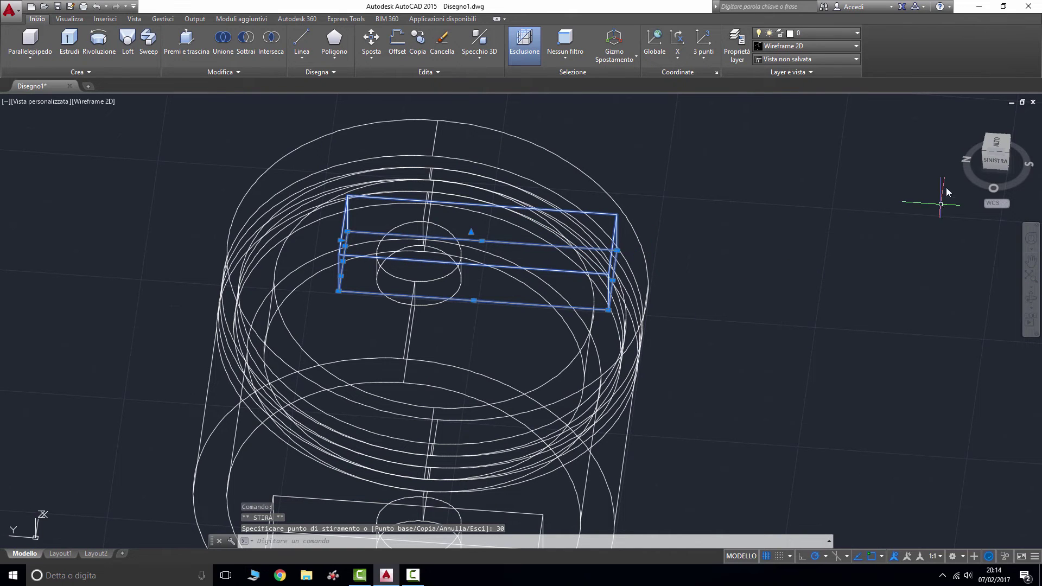
# Move the stretched box sideways from its lower-left corner to centre it over the top pin boss.
pyautogui.click(1006, 158)
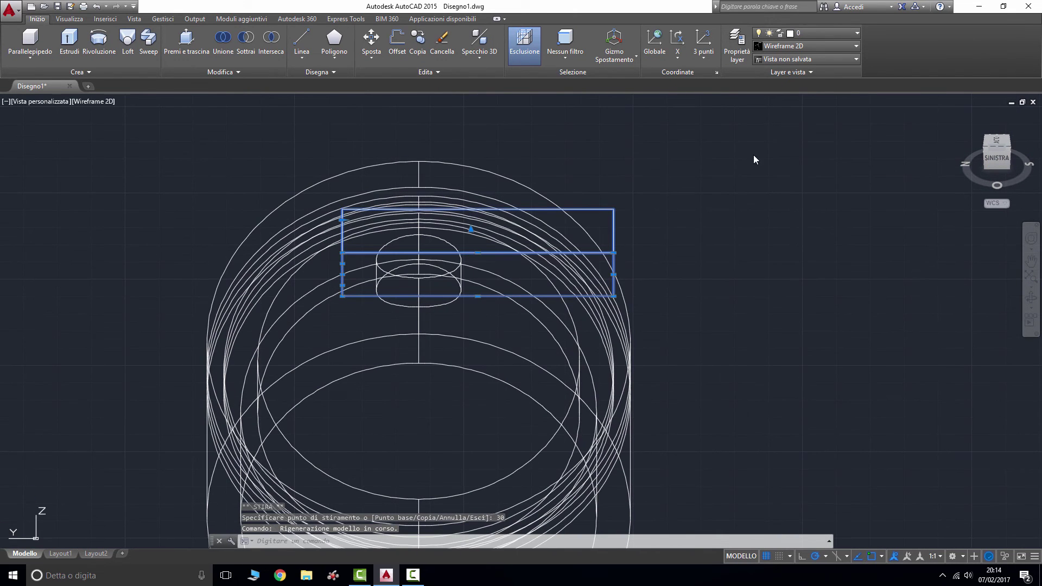
pyautogui.click(371, 42)
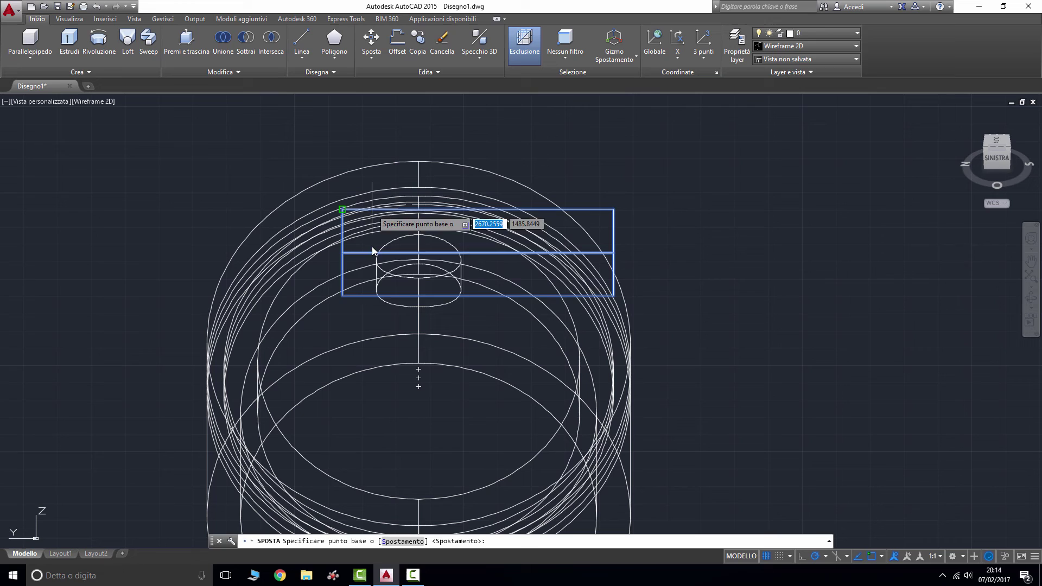
pyautogui.click(342, 296)
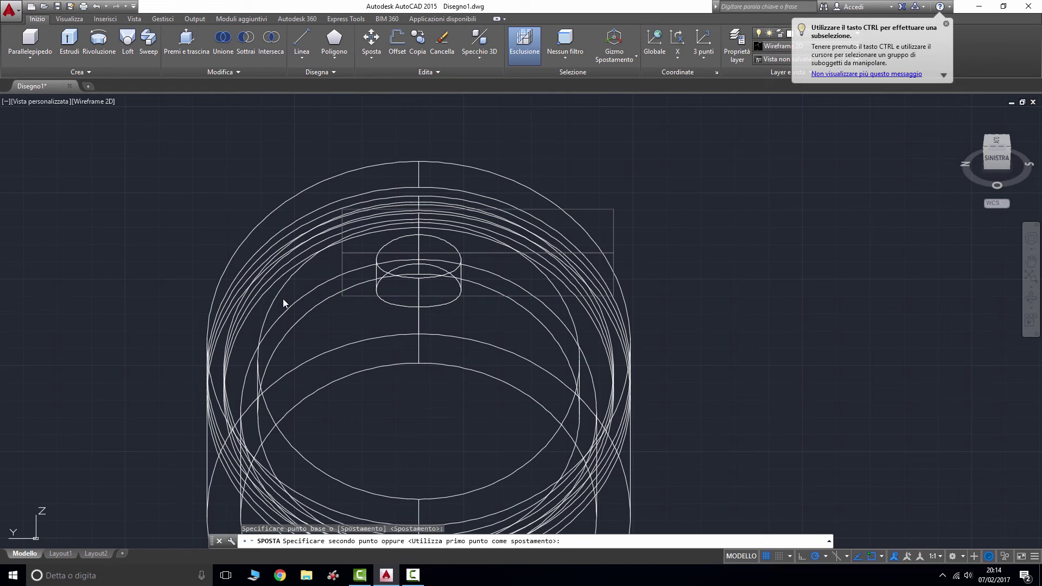
pyautogui.click(282, 296)
pyautogui.click(993, 161)
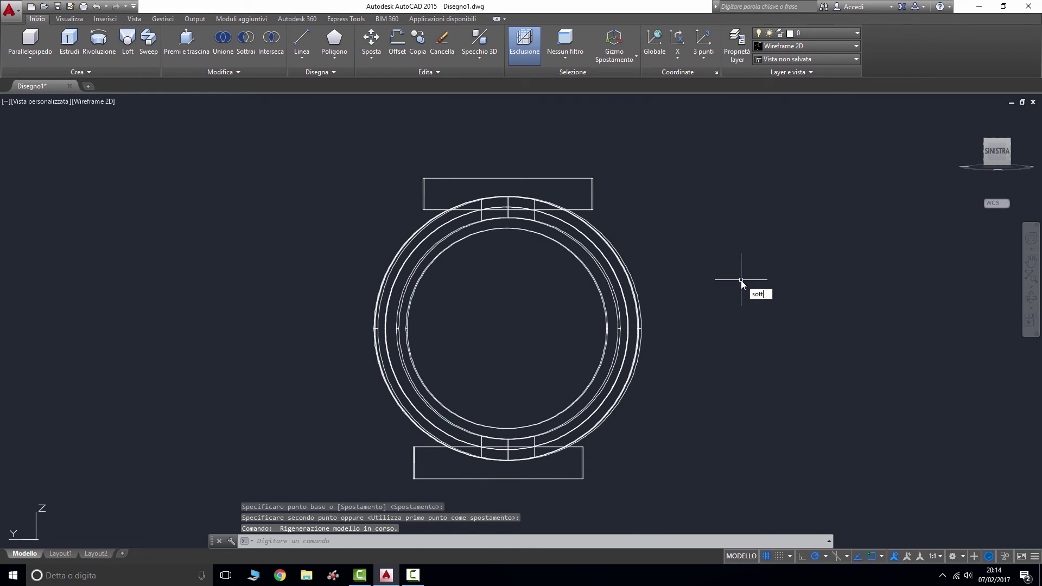
# Subtract the top and bottom boxes from the piston ring with SOTTRAI.
pyautogui.write('ai')
pyautogui.press('Return')
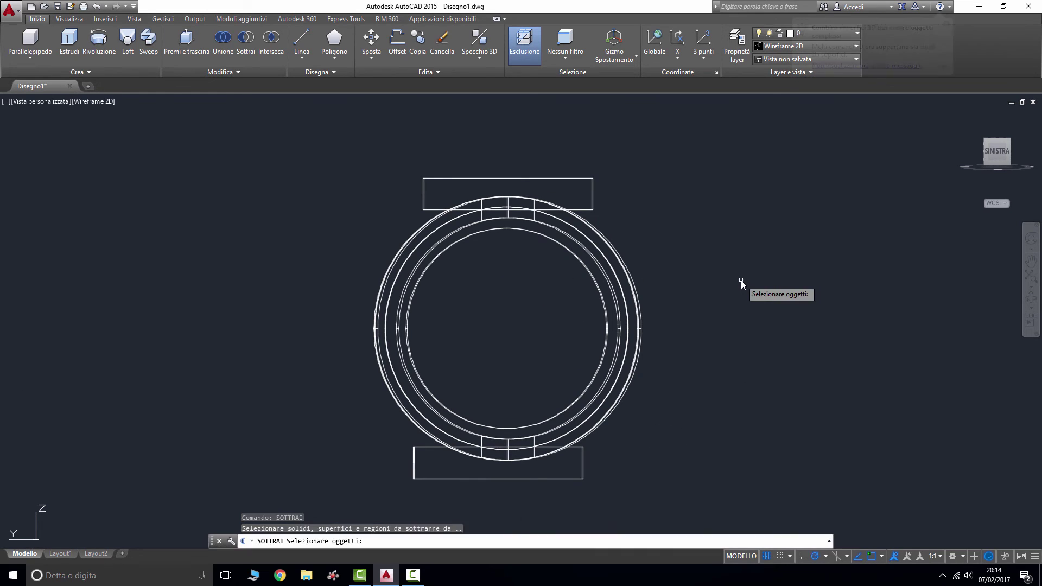
pyautogui.click(595, 412)
pyautogui.press('Return')
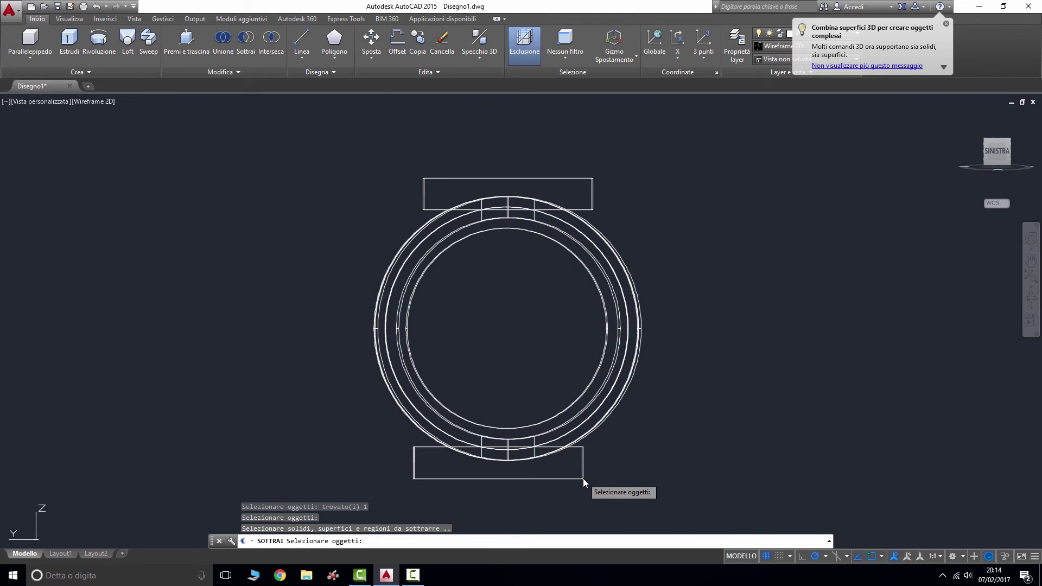
pyautogui.click(582, 477)
pyautogui.click(592, 203)
pyautogui.press('Return')
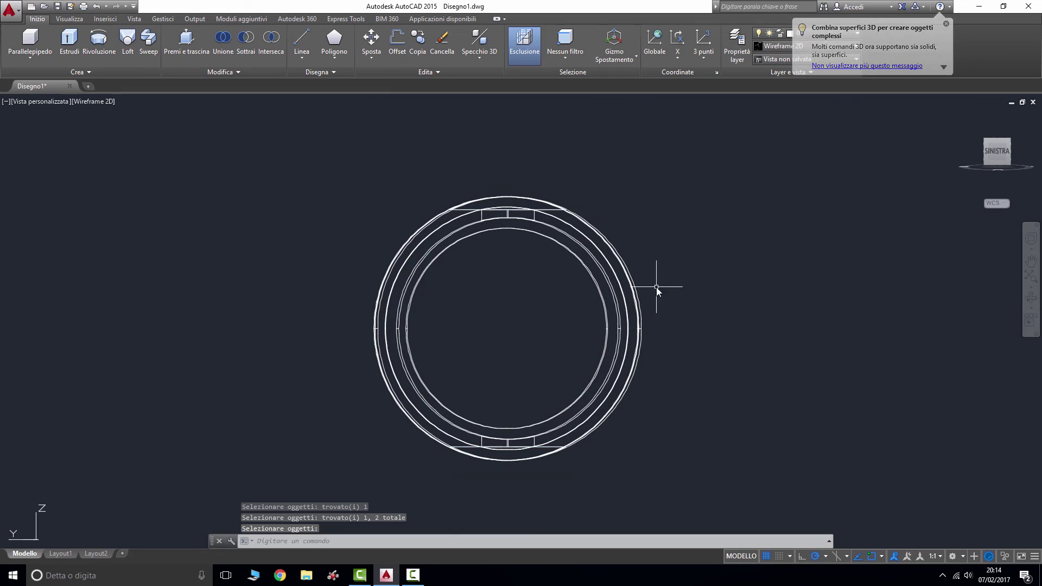
pyautogui.keyDown('shift'); pyautogui.moveTo(1017, 174); pyautogui.dragTo(824, 185, button='middle'); pyautogui.keyUp('shift')
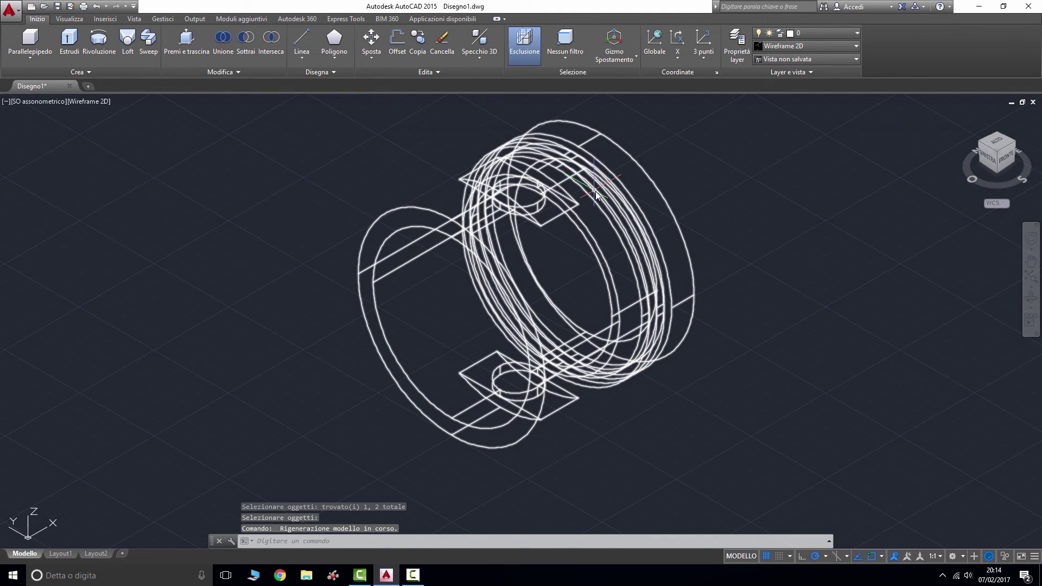
# Shift the view and switch the viewport to the Realistico visual style.
pyautogui.moveTo(816, 145); pyautogui.dragTo(767, 227, button='middle')
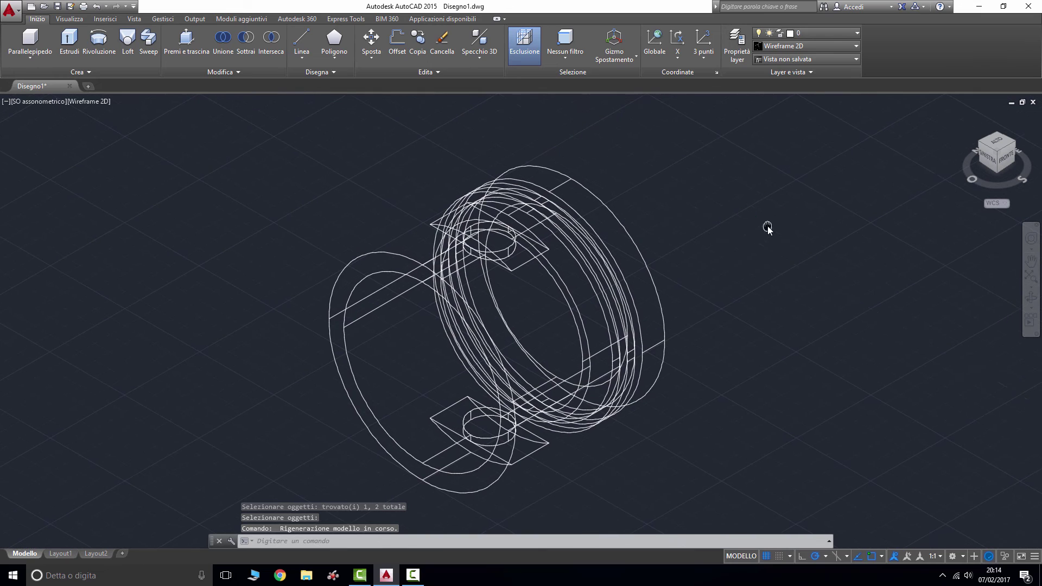
pyautogui.click(95, 105)
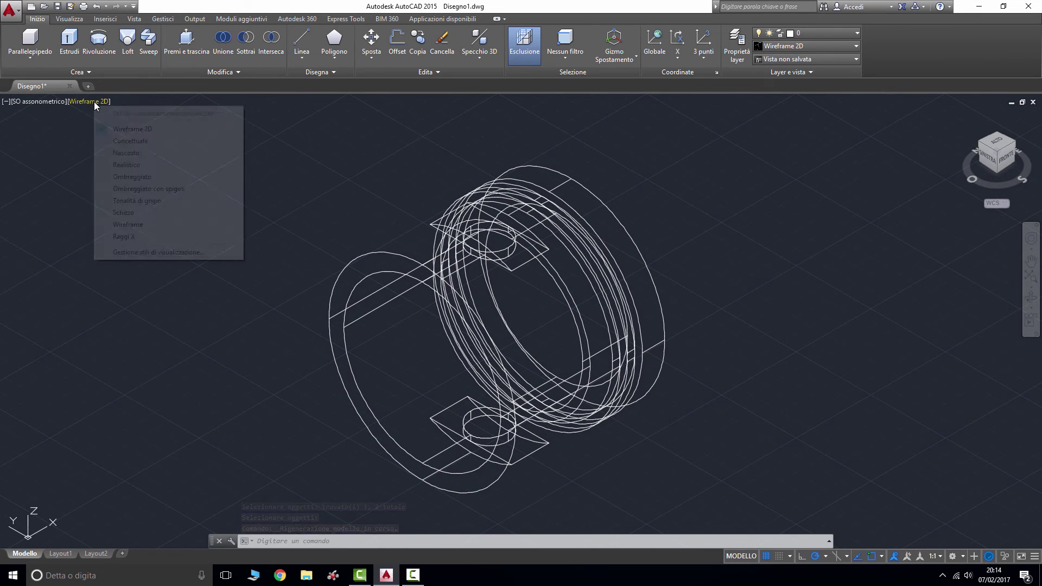
pyautogui.click(137, 170)
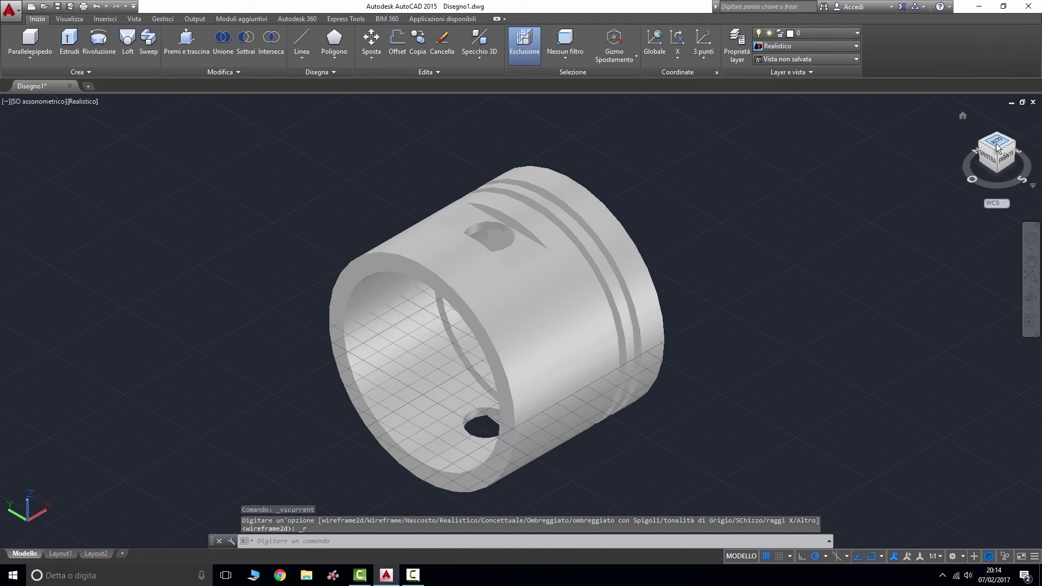
# Rotate the piston with Orbita libera to reveal the side with the pin hole.
pyautogui.click(997, 147)
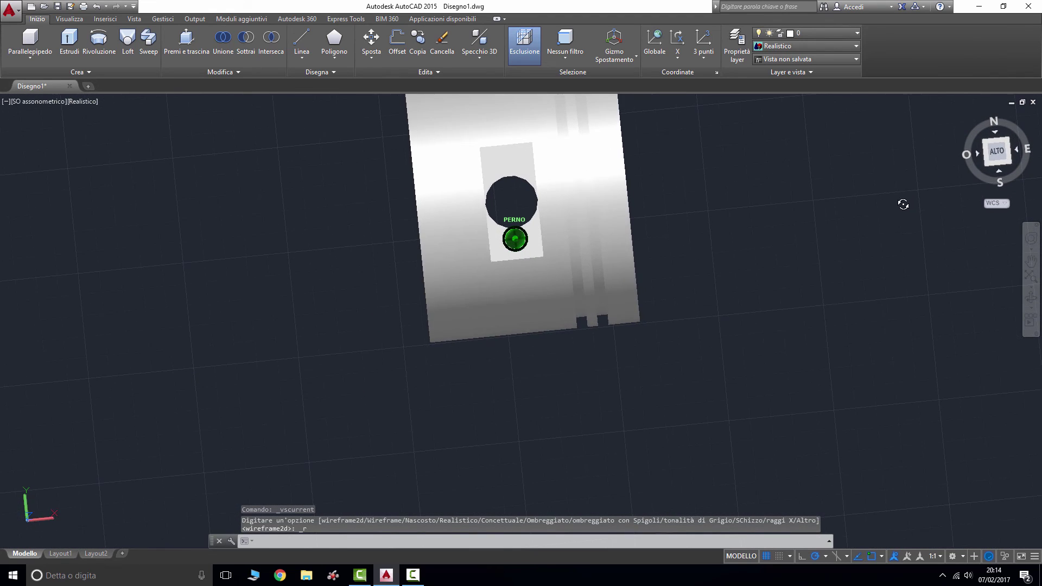
pyautogui.keyDown('shift'); pyautogui.moveTo(903, 204); pyautogui.dragTo(1031, 302, button='middle'); pyautogui.keyUp('shift')
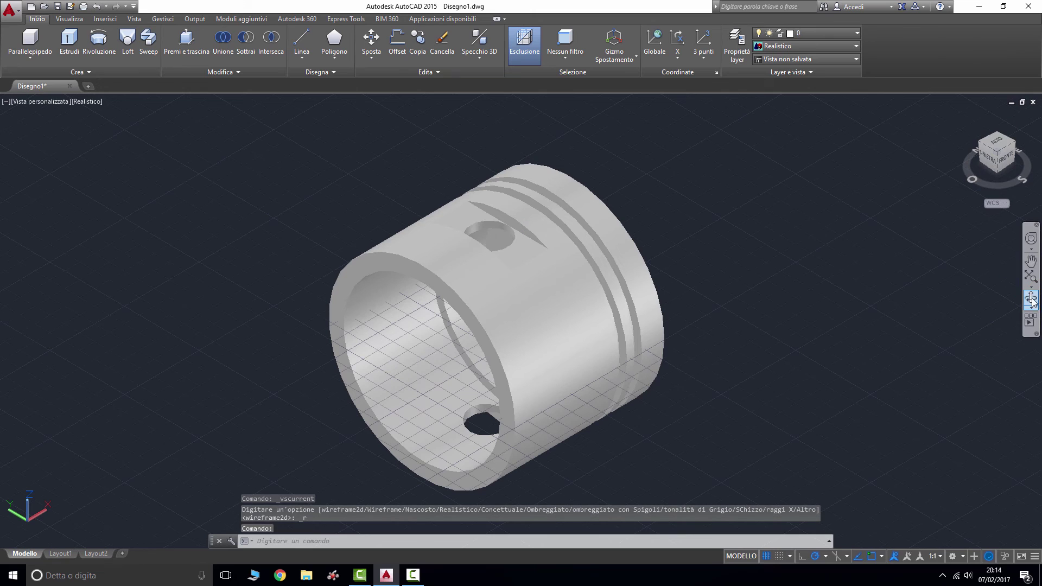
pyautogui.click(1030, 298)
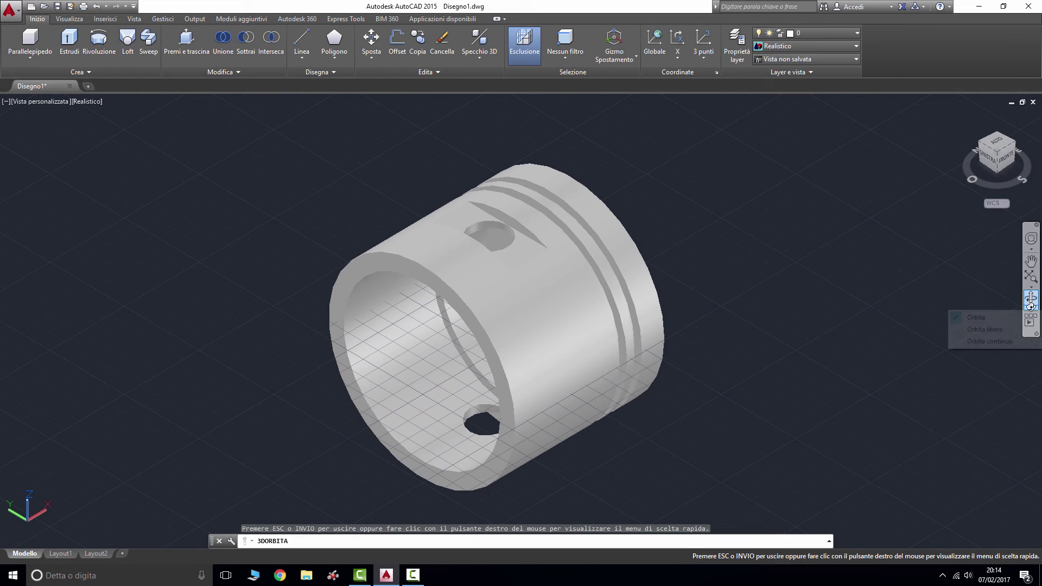
pyautogui.click(995, 329)
pyautogui.moveTo(518, 186)
pyautogui.mouseDown()
pyautogui.moveTo(237, 348)
pyautogui.moveTo(502, 319)
pyautogui.mouseUp()
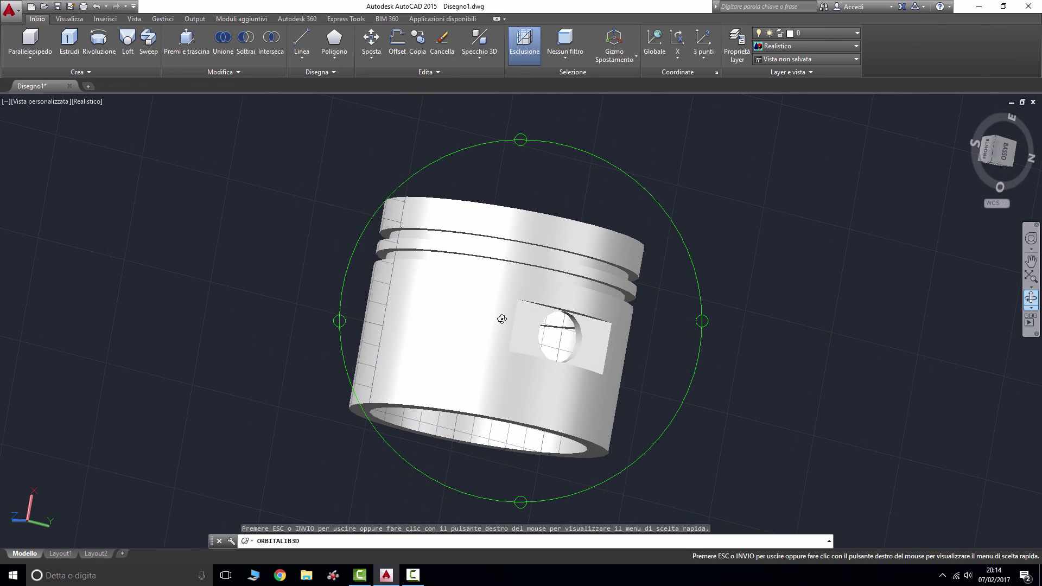
pyautogui.moveTo(647, 300)
pyautogui.mouseDown()
pyautogui.moveTo(441, 281)
pyautogui.moveTo(475, 282)
pyautogui.moveTo(490, 255)
pyautogui.moveTo(516, 136)
pyautogui.moveTo(478, 305)
pyautogui.mouseUp()
# Exit free orbit and open the Materials Browser with MATERIALI.
pyautogui.press('Escape')
pyautogui.write('MATERIALI')
pyautogui.press('Return')
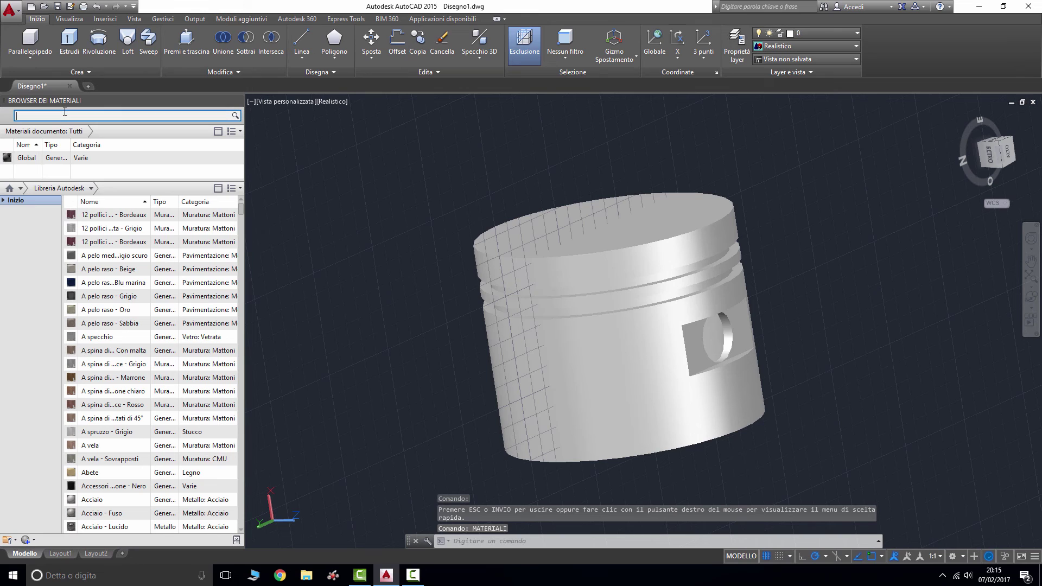
# Search for steel and add Acciaio - Lucido to the document materials, cancelling the accidental close prompt.
pyautogui.write('acci')
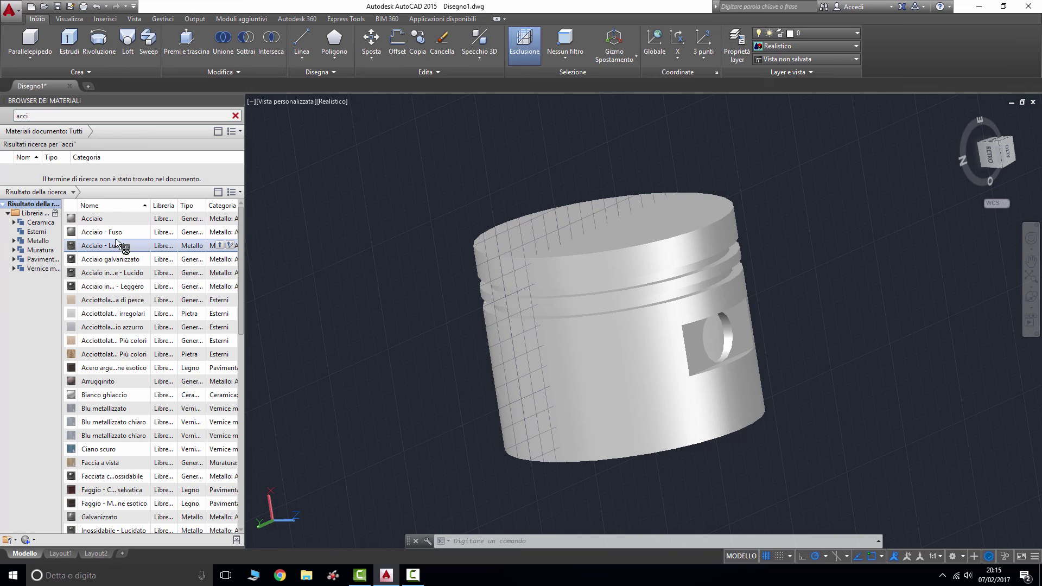
pyautogui.moveTo(115, 243)
pyautogui.mouseDown()
pyautogui.moveTo(109, 173)
pyautogui.moveTo(99, 181)
pyautogui.moveTo(651, 390)
pyautogui.mouseUp()
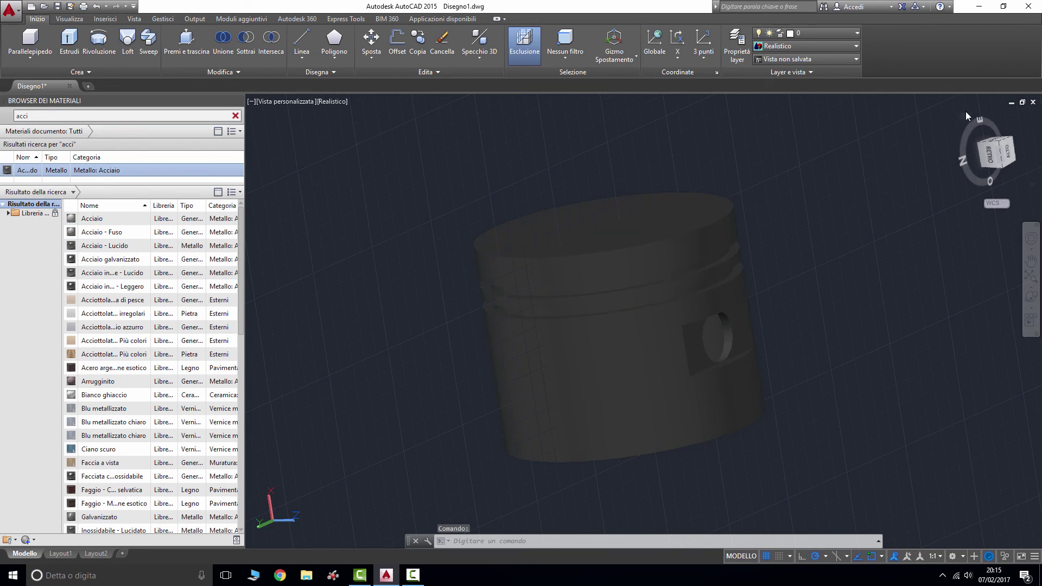
pyautogui.click(69, 87)
pyautogui.click(578, 316)
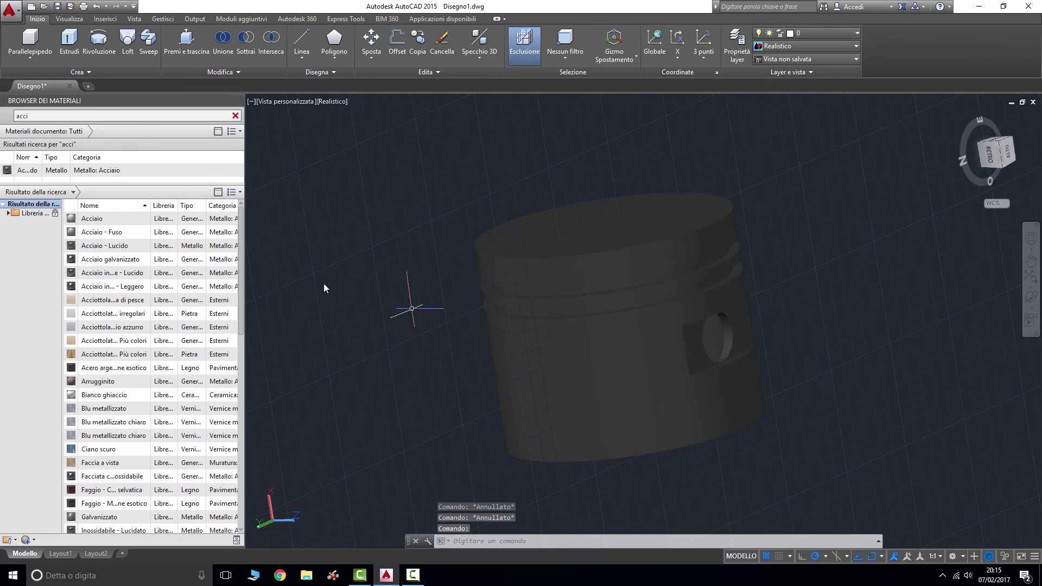
# Close the Materials Browser, switch to Ombreggiato shading, and spin the piston with Orbita continua.
pyautogui.click(237, 102)
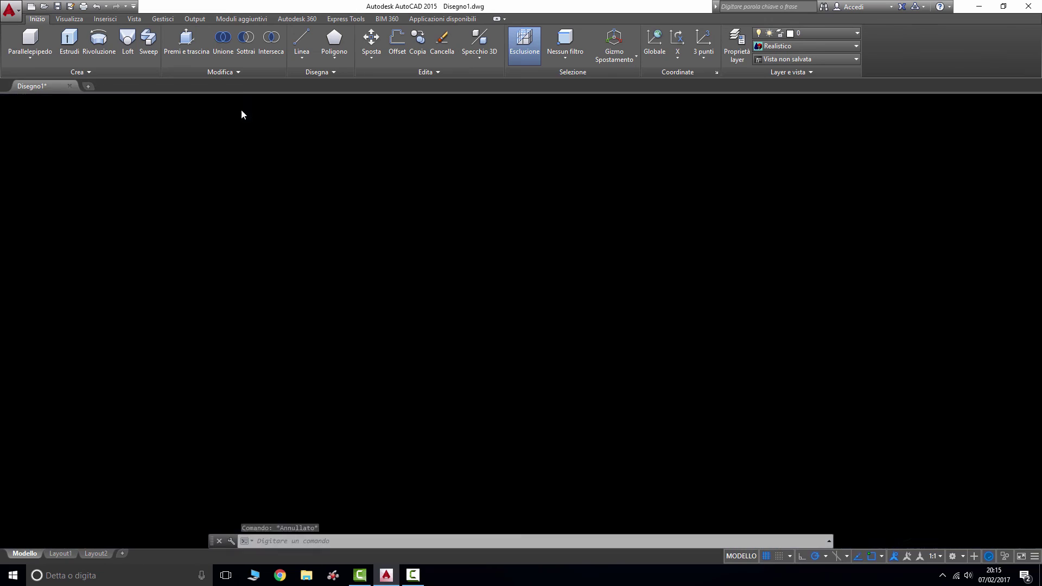
pyautogui.click(87, 102)
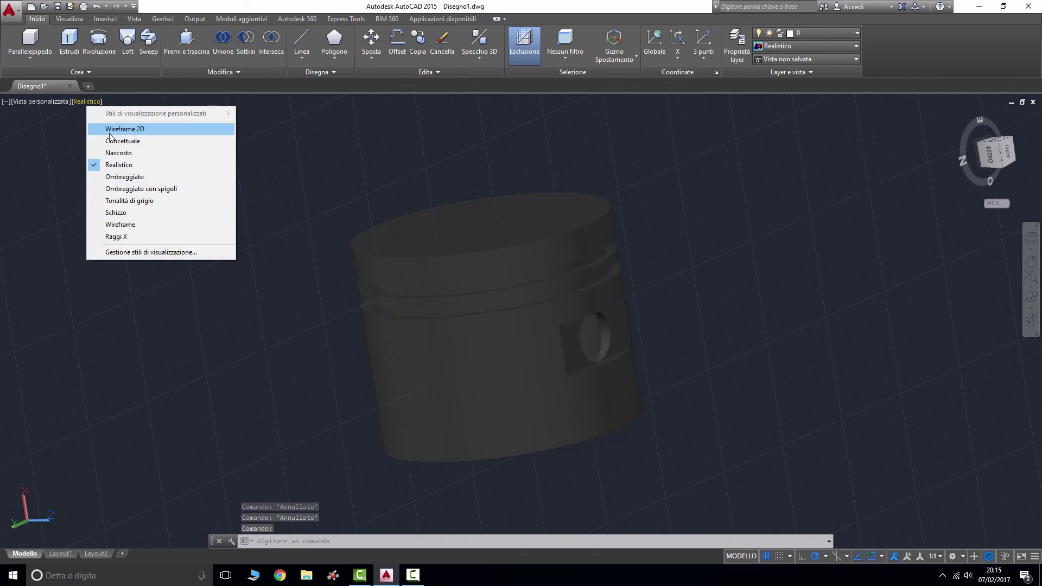
pyautogui.click(124, 177)
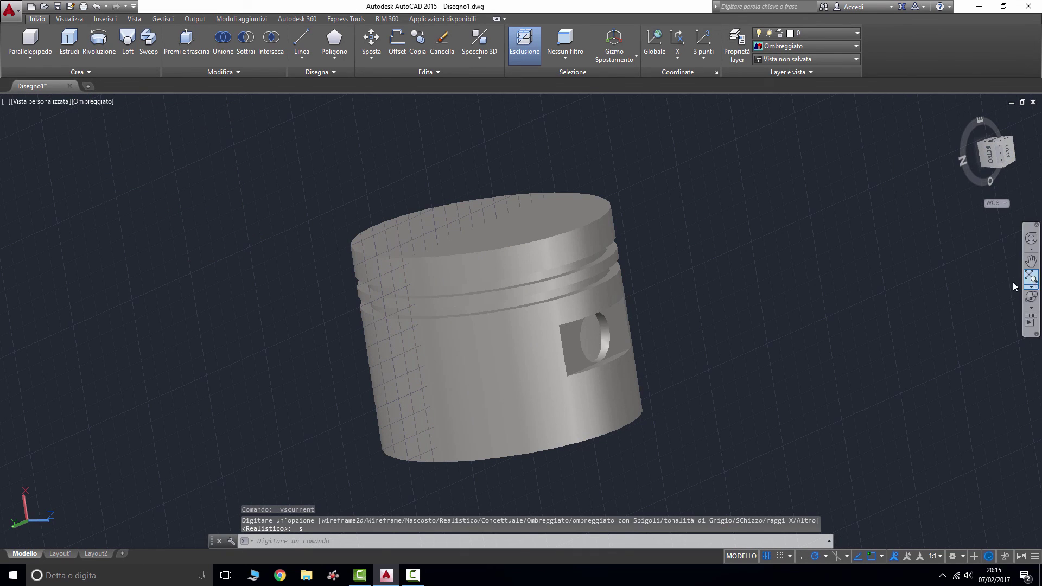
pyautogui.click(1030, 297)
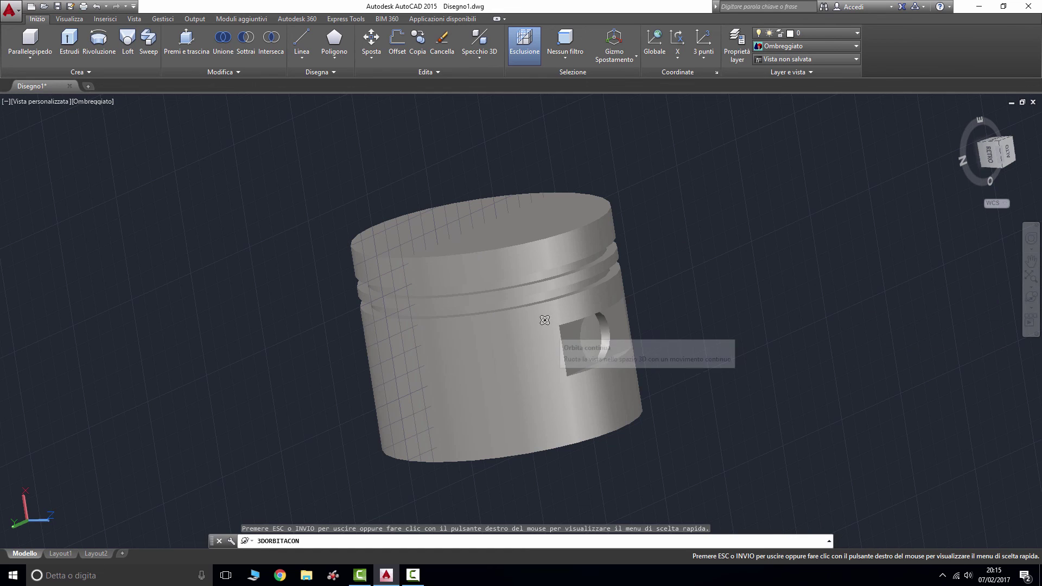
pyautogui.moveTo(545, 320)
pyautogui.mouseDown()
pyautogui.moveTo(480, 290)
pyautogui.moveTo(507, 263)
pyautogui.moveTo(580, 282)
pyautogui.mouseUp()
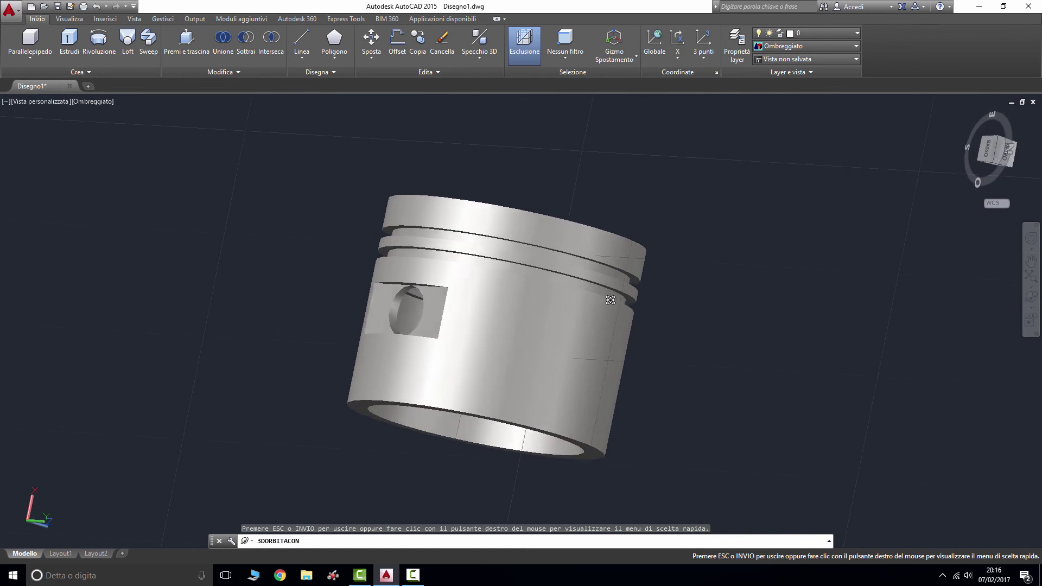